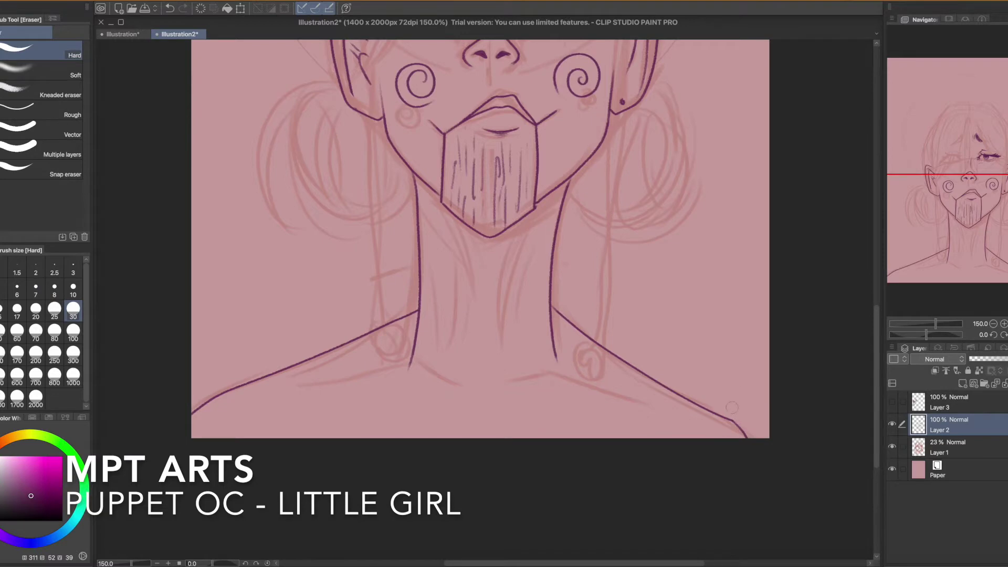
# Step: Draw the collarbone lines at the base of the neck with the Design pencil 2
pyautogui.press('p')
pyautogui.moveTo(462, 433); pyautogui.dragTo(499, 450)
pyautogui.press('super+z')
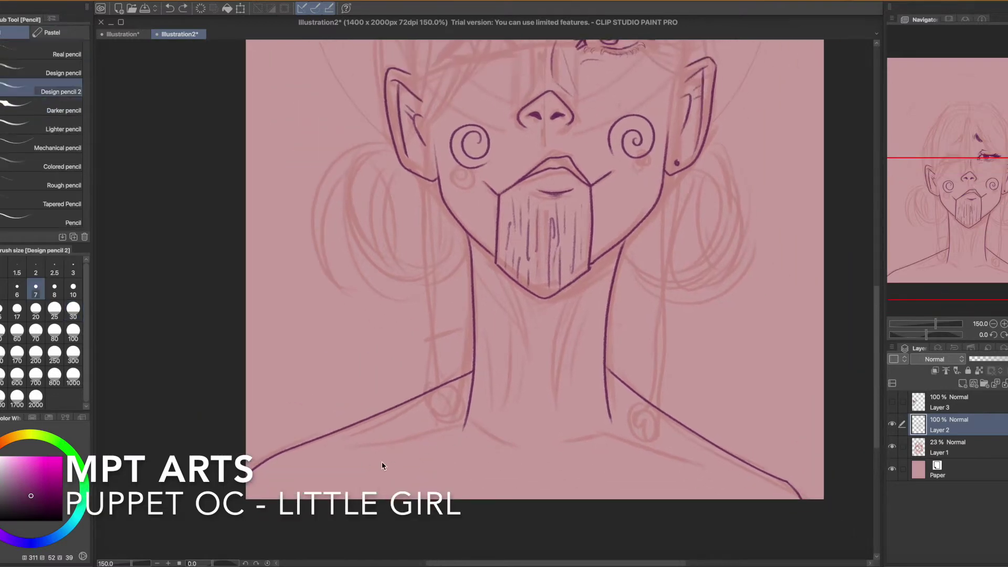
pyautogui.moveTo(531, 429); pyautogui.dragTo(612, 445)
pyautogui.press('super+z')
pyautogui.moveTo(500, 452)
pyautogui.mouseDown()
pyautogui.moveTo(410, 432)
pyautogui.moveTo(376, 457)
pyautogui.mouseUp()
pyautogui.press('super+z')
pyautogui.moveTo(555, 462); pyautogui.dragTo(684, 460)
# Step: Draw the crossing tendon lines on the neck directly beneath the chin
pyautogui.moveTo(555, 294); pyautogui.dragTo(519, 413)
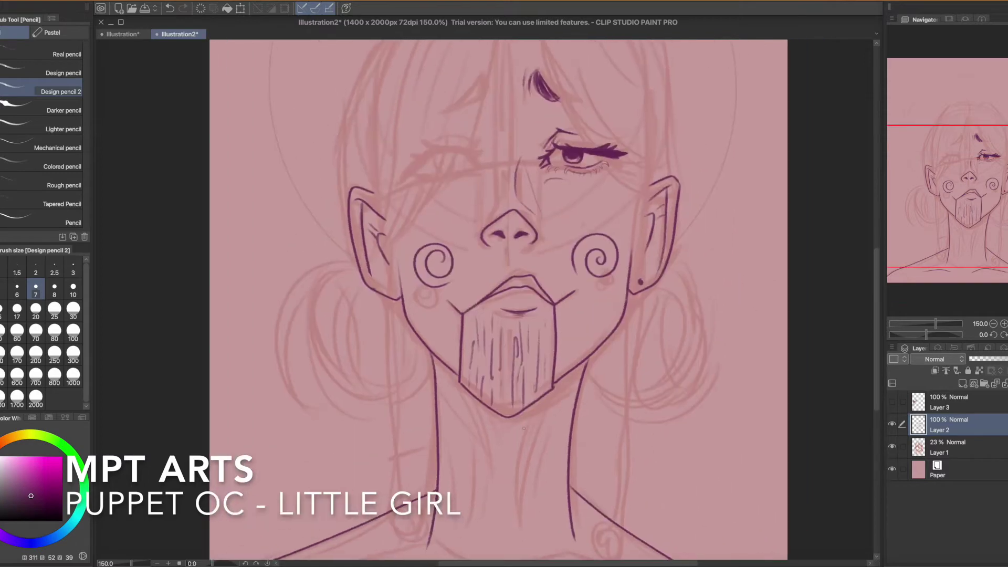
pyautogui.moveTo(458, 387); pyautogui.dragTo(527, 473)
pyautogui.moveTo(506, 427); pyautogui.dragTo(529, 455)
pyautogui.moveTo(527, 428); pyautogui.dragTo(546, 449)
pyautogui.moveTo(550, 410); pyautogui.dragTo(558, 419)
# Step: Draw flowing wood-grain lines along the shoulder on the left of the drawing
pyautogui.moveTo(991, 195)
pyautogui.mouseDown()
pyautogui.moveTo(988, 180)
pyautogui.moveTo(981, 243)
pyautogui.mouseUp()
pyautogui.moveTo(269, 433)
pyautogui.mouseDown()
pyautogui.moveTo(361, 386)
pyautogui.moveTo(334, 401)
pyautogui.mouseUp()
pyautogui.moveTo(372, 379); pyautogui.dragTo(454, 341)
pyautogui.moveTo(286, 436); pyautogui.dragTo(439, 361)
pyautogui.moveTo(313, 436); pyautogui.dragTo(330, 427)
pyautogui.moveTo(458, 362); pyautogui.dragTo(413, 384)
pyautogui.moveTo(394, 413); pyautogui.dragTo(361, 432)
# Step: Add wood-grain strokes around the right collarbone and across the chest, undoing the last strokes
pyautogui.moveTo(560, 394)
pyautogui.mouseDown()
pyautogui.moveTo(590, 378)
pyautogui.moveTo(648, 385)
pyautogui.mouseUp()
pyautogui.moveTo(572, 418)
pyautogui.mouseDown()
pyautogui.moveTo(608, 408)
pyautogui.moveTo(653, 408)
pyautogui.mouseUp()
pyautogui.moveTo(599, 419); pyautogui.dragTo(650, 421)
pyautogui.moveTo(408, 415); pyautogui.dragTo(539, 411)
pyautogui.hotkey('ctrl', 'z')
pyautogui.hotkey('ctrl', 'z')
pyautogui.hotkey('ctrl', 'z')
# Step: Draw vertical wood-grain lines down the length of the neck
pyautogui.moveTo(488, 256); pyautogui.dragTo(483, 366)
pyautogui.moveTo(499, 314)
pyautogui.mouseDown()
pyautogui.moveTo(499, 368)
pyautogui.moveTo(505, 268)
pyautogui.mouseUp()
pyautogui.moveTo(529, 309)
pyautogui.mouseDown()
pyautogui.moveTo(528, 397)
pyautogui.moveTo(516, 346)
pyautogui.moveTo(535, 297)
pyautogui.moveTo(547, 383)
pyautogui.mouseUp()
pyautogui.moveTo(562, 298); pyautogui.dragTo(558, 370)
pyautogui.moveTo(575, 356); pyautogui.dragTo(582, 282)
# Step: Draw wood-grain lines along the shoulder on the right of the drawing
pyautogui.moveTo(588, 286)
pyautogui.mouseDown()
pyautogui.moveTo(595, 333)
pyautogui.moveTo(620, 338)
pyautogui.moveTo(739, 430)
pyautogui.mouseUp()
pyautogui.moveTo(746, 423); pyautogui.dragTo(765, 435)
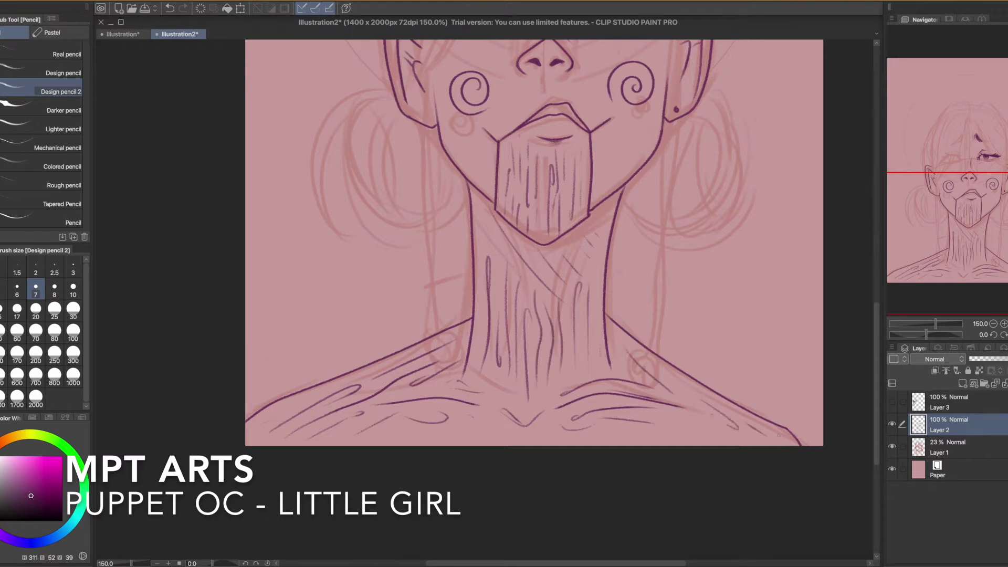
pyautogui.moveTo(673, 428); pyautogui.dragTo(705, 445)
# Step: Ink the left fringe section sweeping from the parting to the ear, with thin strands at its tips
pyautogui.moveTo(1002, 244)
pyautogui.mouseDown()
pyautogui.moveTo(1007, 188)
pyautogui.moveTo(938, 184)
pyautogui.mouseUp()
pyautogui.moveTo(572, 127)
pyautogui.mouseDown()
pyautogui.moveTo(512, 259)
pyautogui.moveTo(473, 314)
pyautogui.moveTo(446, 331)
pyautogui.mouseUp()
pyautogui.press('super+z')
pyautogui.moveTo(507, 259); pyautogui.dragTo(462, 317)
pyautogui.moveTo(475, 283)
pyautogui.mouseDown()
pyautogui.moveTo(451, 325)
pyautogui.moveTo(449, 314)
pyautogui.mouseUp()
pyautogui.moveTo(497, 247)
pyautogui.mouseDown()
pyautogui.moveTo(445, 296)
pyautogui.moveTo(446, 273)
pyautogui.mouseUp()
pyautogui.moveTo(438, 286); pyautogui.dragTo(482, 217)
# Step: Ink the right fringe section falling past the eye toward the ear, with inner strands
pyautogui.moveTo(492, 251)
pyautogui.mouseDown()
pyautogui.moveTo(584, 114)
pyautogui.moveTo(639, 221)
pyautogui.moveTo(703, 289)
pyautogui.mouseUp()
pyautogui.moveTo(610, 135); pyautogui.dragTo(666, 237)
pyautogui.moveTo(647, 174); pyautogui.dragTo(684, 224)
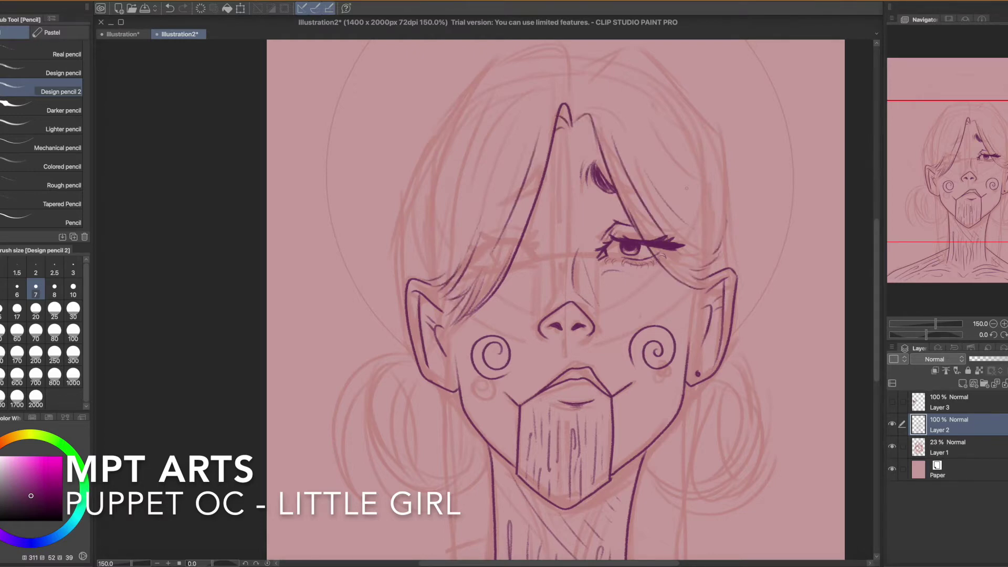
# Step: Draw thin hair strands in front of both ears and a long dangling earring on each ear
pyautogui.moveTo(983, 208)
pyautogui.mouseDown()
pyautogui.moveTo(981, 197)
pyautogui.moveTo(976, 222)
pyautogui.mouseUp()
pyautogui.moveTo(478, 274); pyautogui.dragTo(494, 455)
pyautogui.moveTo(481, 414); pyautogui.dragTo(481, 302)
pyautogui.moveTo(593, 315); pyautogui.dragTo(579, 211)
pyautogui.moveTo(702, 140); pyautogui.dragTo(705, 343)
pyautogui.moveTo(689, 251); pyautogui.dragTo(707, 342)
pyautogui.moveTo(705, 222); pyautogui.dragTo(714, 409)
pyautogui.moveTo(456, 231); pyautogui.dragTo(450, 404)
# Step: Draw short hair strokes at the parting on top of the head
pyautogui.moveTo(953, 199); pyautogui.dragTo(935, 157)
pyautogui.moveTo(516, 108); pyautogui.dragTo(504, 87)
pyautogui.moveTo(514, 89); pyautogui.dragTo(500, 72)
pyautogui.moveTo(515, 77); pyautogui.dragTo(501, 56)
pyautogui.moveTo(514, 97); pyautogui.dragTo(507, 56)
# Step: Outline the left side of the hair from the crown to the ear and add inner strands
pyautogui.moveTo(967, 163); pyautogui.dragTo(942, 148)
pyautogui.moveTo(604, 126)
pyautogui.mouseDown()
pyautogui.moveTo(601, 105)
pyautogui.moveTo(550, 108)
pyautogui.moveTo(464, 182)
pyautogui.moveTo(423, 313)
pyautogui.mouseUp()
pyautogui.moveTo(422, 306); pyautogui.dragTo(439, 386)
pyautogui.moveTo(534, 187); pyautogui.dragTo(474, 289)
pyautogui.hotkey('ctrl', 'z')
pyautogui.moveTo(552, 168); pyautogui.dragTo(493, 285)
pyautogui.moveTo(491, 191); pyautogui.dragTo(450, 263)
# Step: Outline the right side of the hair from the crown to the ear and add inner strands
pyautogui.moveTo(612, 117)
pyautogui.mouseDown()
pyautogui.moveTo(753, 204)
pyautogui.moveTo(759, 292)
pyautogui.mouseUp()
pyautogui.hotkey('ctrl', 'z')
pyautogui.moveTo(752, 201); pyautogui.dragTo(759, 283)
pyautogui.moveTo(627, 125); pyautogui.dragTo(675, 162)
pyautogui.moveTo(699, 173); pyautogui.dragTo(727, 207)
# Step: Draw the left hair bun with curved outline strokes and inner strands over the sketch
pyautogui.moveTo(604, 326); pyautogui.dragTo(587, 217)
pyautogui.moveTo(418, 295)
pyautogui.mouseDown()
pyautogui.moveTo(385, 397)
pyautogui.moveTo(350, 363)
pyautogui.moveTo(353, 332)
pyautogui.mouseUp()
pyautogui.moveTo(377, 336); pyautogui.dragTo(406, 410)
pyautogui.moveTo(405, 318)
pyautogui.mouseDown()
pyautogui.moveTo(387, 363)
pyautogui.moveTo(421, 417)
pyautogui.mouseUp()
pyautogui.moveTo(398, 357); pyautogui.dragTo(449, 431)
pyautogui.moveTo(368, 334); pyautogui.dragTo(385, 424)
pyautogui.moveTo(367, 359)
pyautogui.mouseDown()
pyautogui.moveTo(388, 427)
pyautogui.moveTo(427, 429)
pyautogui.mouseUp()
pyautogui.moveTo(426, 333); pyautogui.dragTo(446, 409)
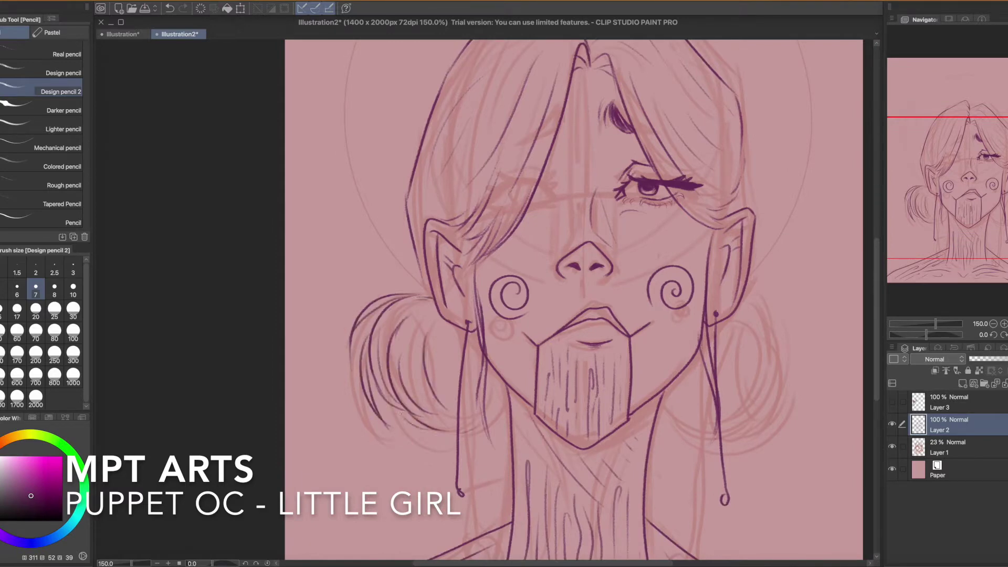
# Step: Draw the right hair bun with curved outline strokes, inner strands and loose ends
pyautogui.moveTo(782, 206); pyautogui.dragTo(720, 178)
pyautogui.moveTo(683, 275)
pyautogui.mouseDown()
pyautogui.moveTo(710, 360)
pyautogui.moveTo(716, 305)
pyautogui.mouseUp()
pyautogui.moveTo(696, 278); pyautogui.dragTo(692, 346)
pyautogui.moveTo(720, 311)
pyautogui.mouseDown()
pyautogui.moveTo(707, 377)
pyautogui.moveTo(727, 378)
pyautogui.moveTo(678, 397)
pyautogui.mouseUp()
pyautogui.moveTo(601, 370); pyautogui.dragTo(648, 438)
pyautogui.moveTo(653, 402); pyautogui.dragTo(688, 413)
pyautogui.moveTo(694, 355)
pyautogui.mouseDown()
pyautogui.moveTo(663, 408)
pyautogui.moveTo(616, 396)
pyautogui.mouseUp()
pyautogui.moveTo(677, 281)
pyautogui.mouseDown()
pyautogui.moveTo(656, 331)
pyautogui.moveTo(667, 365)
pyautogui.moveTo(624, 380)
pyautogui.mouseUp()
pyautogui.press('super+z')
pyautogui.moveTo(674, 287); pyautogui.dragTo(688, 285)
pyautogui.moveTo(976, 225)
pyautogui.mouseDown()
pyautogui.moveTo(967, 202)
pyautogui.moveTo(975, 230)
pyautogui.mouseUp()
pyautogui.moveTo(686, 256)
pyautogui.mouseDown()
pyautogui.moveTo(717, 263)
pyautogui.moveTo(739, 297)
pyautogui.mouseUp()
pyautogui.moveTo(975, 226); pyautogui.dragTo(972, 192)
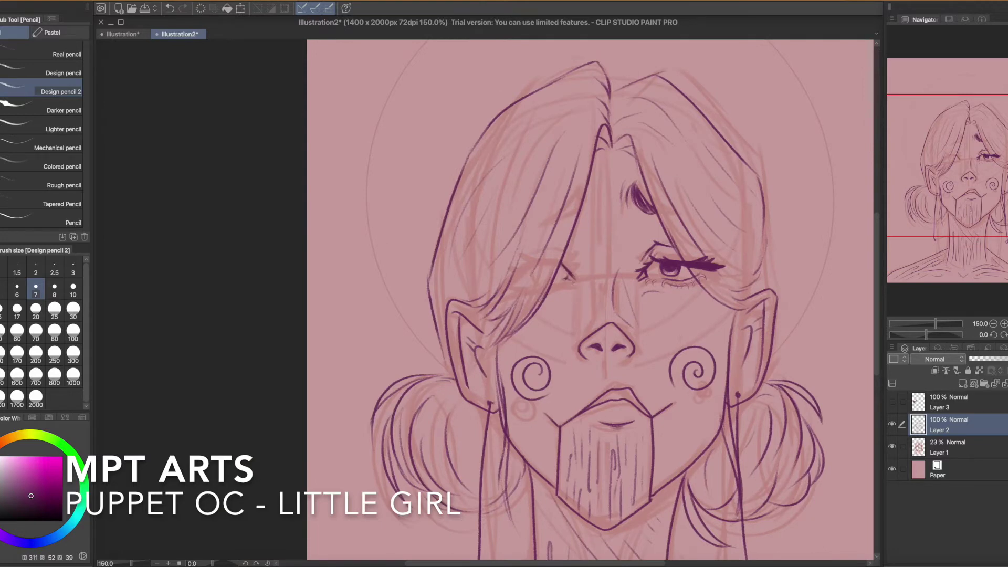
# Step: Rework the corner of the half-hidden left eye and draw the left eyebrow along the fringe edge
pyautogui.press('super+z')
pyautogui.press('super+z')
pyautogui.moveTo(552, 291)
pyautogui.mouseDown()
pyautogui.moveTo(540, 344)
pyautogui.moveTo(568, 273)
pyautogui.mouseUp()
pyautogui.moveTo(554, 285)
pyautogui.mouseDown()
pyautogui.moveTo(563, 306)
pyautogui.moveTo(574, 278)
pyautogui.mouseUp()
pyautogui.hotkey('ctrl', 'z')
pyautogui.hotkey('ctrl', 'z')
pyautogui.moveTo(596, 184); pyautogui.dragTo(578, 219)
# Step: Hide the rough sketch on Layer 1 and rework the right ear's outer edge into a jagged, chipped outline
pyautogui.click(892, 446)
pyautogui.moveTo(1000, 205); pyautogui.dragTo(1005, 233)
pyautogui.moveTo(741, 126); pyautogui.dragTo(738, 183)
pyautogui.press('super+minus')
pyautogui.moveTo(969, 197)
pyautogui.mouseDown()
pyautogui.moveTo(954, 193)
pyautogui.moveTo(988, 200)
pyautogui.mouseUp()
pyautogui.press('super+plus')
pyautogui.press('e')
pyautogui.moveTo(676, 235); pyautogui.dragTo(669, 280)
pyautogui.press('p')
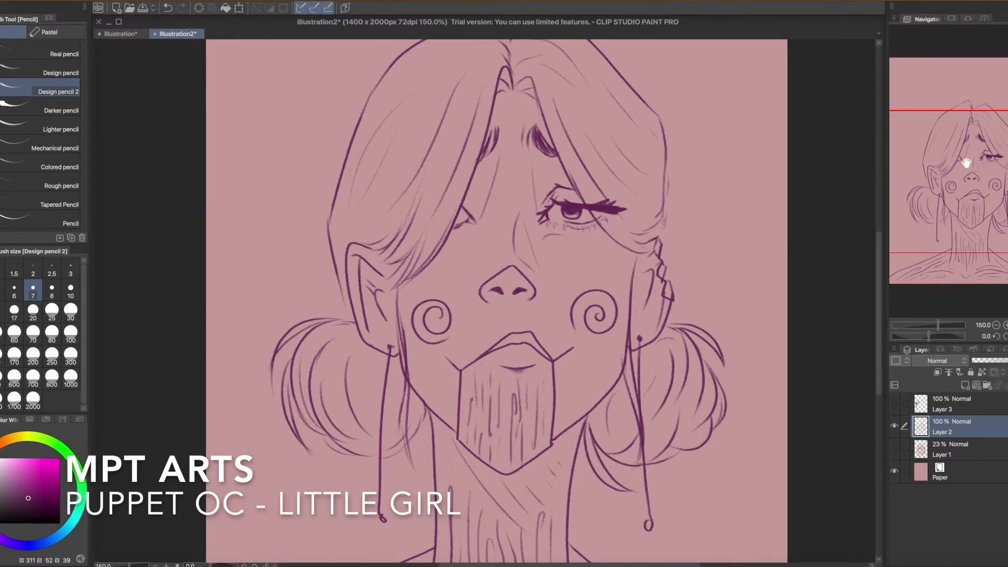
# Step: Draw a loose strand down the right side of the hair toward the chipped ear
pyautogui.moveTo(952, 197)
pyautogui.mouseDown()
pyautogui.moveTo(956, 214)
pyautogui.moveTo(957, 187)
pyautogui.mouseUp()
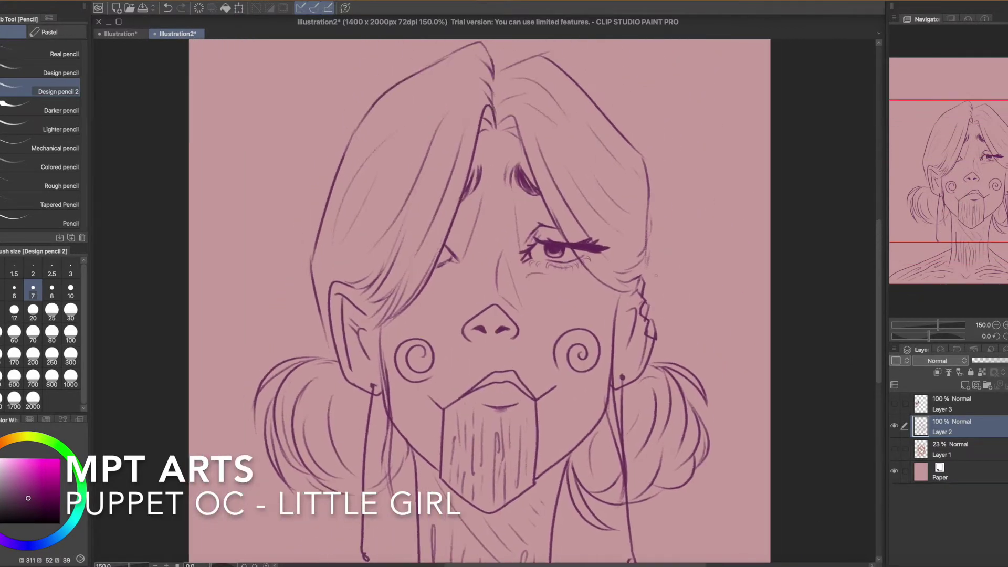
pyautogui.moveTo(652, 214); pyautogui.dragTo(663, 286)
pyautogui.hotkey('ctrl', 'z')
pyautogui.moveTo(648, 211); pyautogui.dragTo(656, 316)
pyautogui.moveTo(967, 190)
pyautogui.mouseDown()
pyautogui.moveTo(939, 231)
pyautogui.moveTo(948, 193)
pyautogui.moveTo(946, 202)
pyautogui.mouseUp()
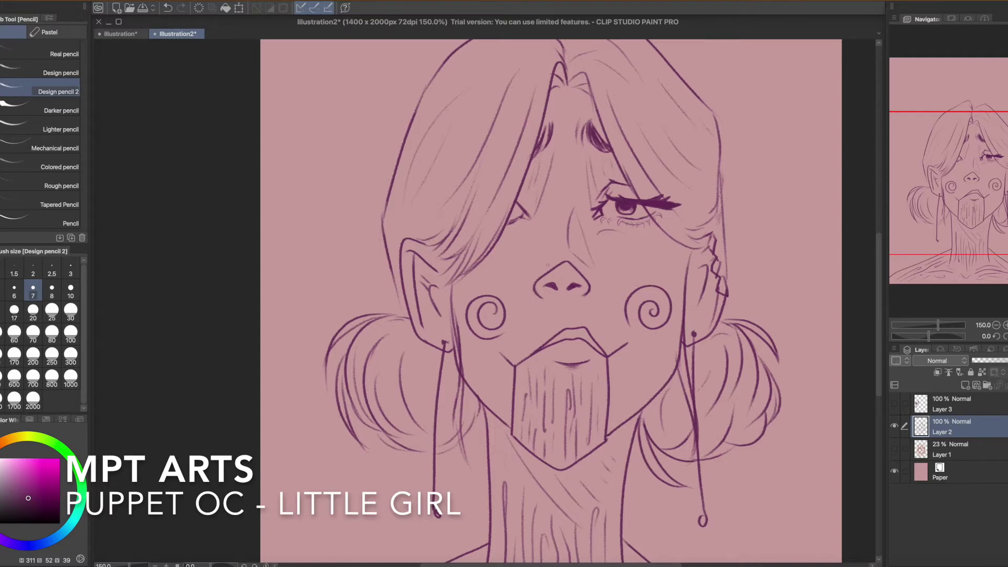
pyautogui.hotkey('ctrl', 'z')
# Step: Compare the line art with the sketch on the whole canvas by toggling Layer 1 and Layer 2 visibility
pyautogui.moveTo(960, 180)
pyautogui.mouseDown()
pyautogui.moveTo(953, 227)
pyautogui.moveTo(964, 222)
pyautogui.moveTo(953, 180)
pyautogui.mouseUp()
pyautogui.hotkey('ctrl', '-')
pyautogui.click(894, 449)
pyautogui.click(895, 449)
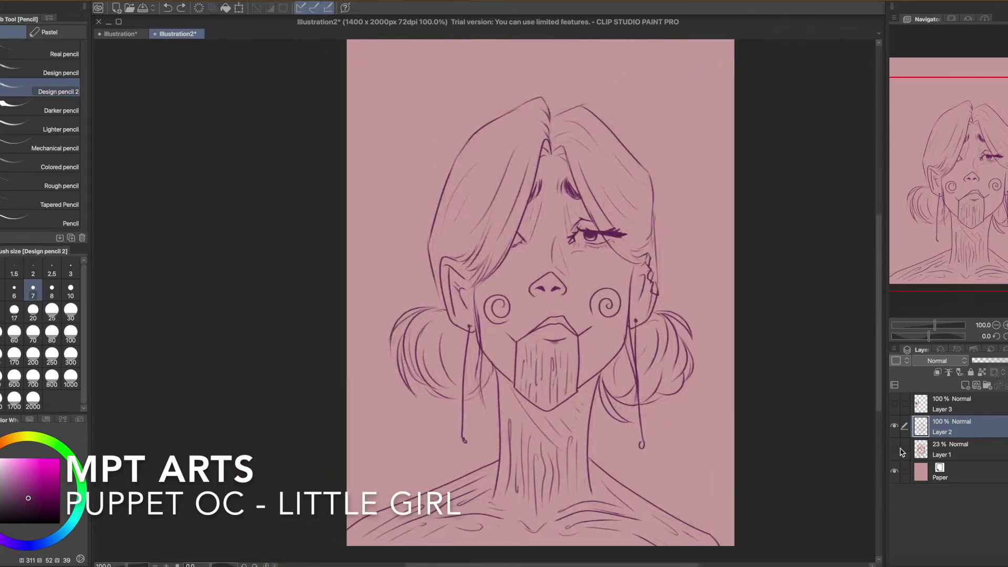
pyautogui.click(895, 426)
pyautogui.click(895, 450)
pyautogui.click(895, 449)
pyautogui.click(894, 426)
# Step: Add a new layer and place it directly above Layer 2
pyautogui.click(965, 385)
pyautogui.moveTo(975, 432); pyautogui.dragTo(950, 452)
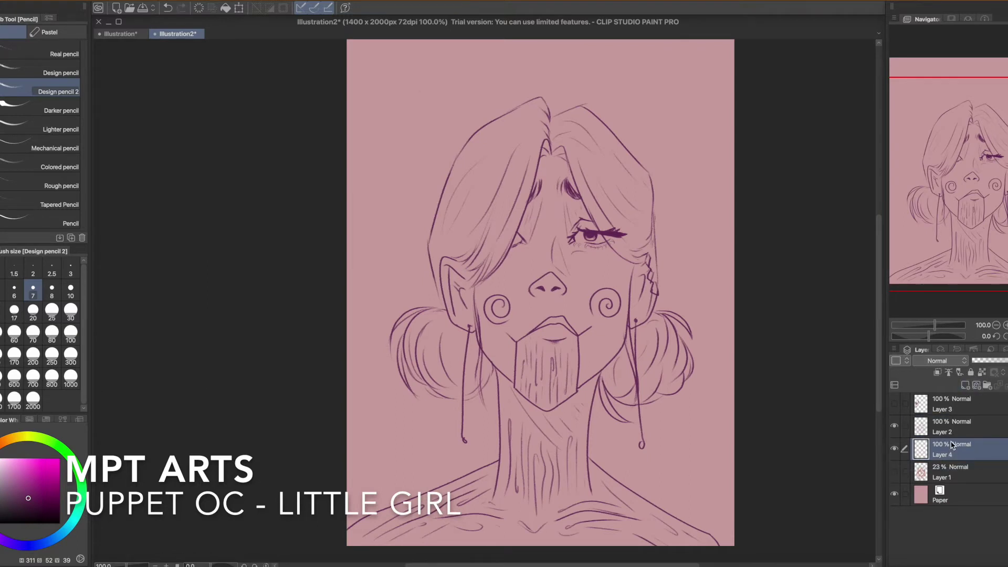
pyautogui.moveTo(947, 180)
pyautogui.mouseDown()
pyautogui.moveTo(964, 195)
pyautogui.moveTo(954, 181)
pyautogui.mouseUp()
pyautogui.moveTo(942, 447); pyautogui.dragTo(944, 414)
# Step: Draw a large circle around the head with the Ellipse tool at size 7 and erase the part crossing the neck
pyautogui.press('u')
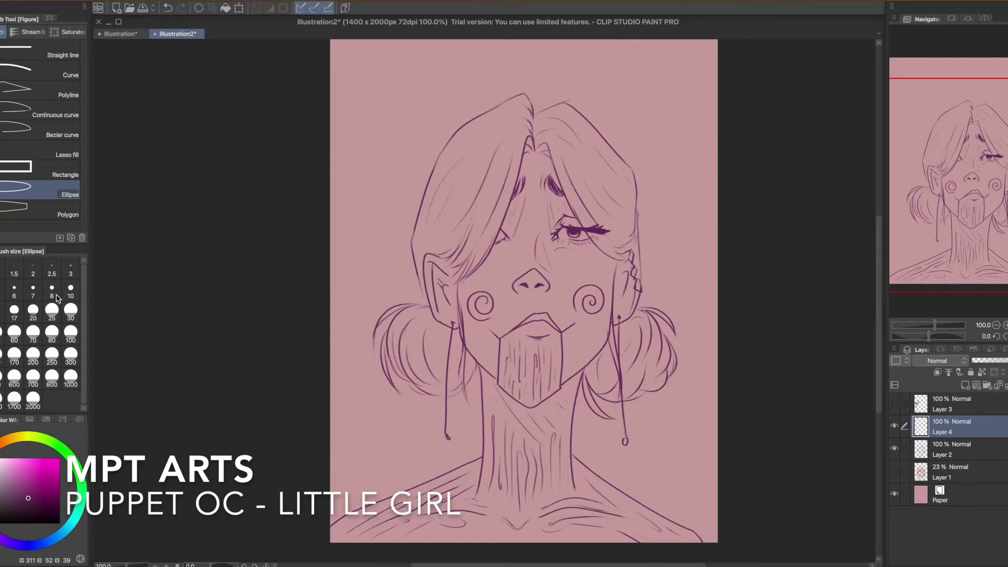
pyautogui.click(32, 289)
pyautogui.moveTo(347, 54); pyautogui.dragTo(711, 442)
pyautogui.press('e')
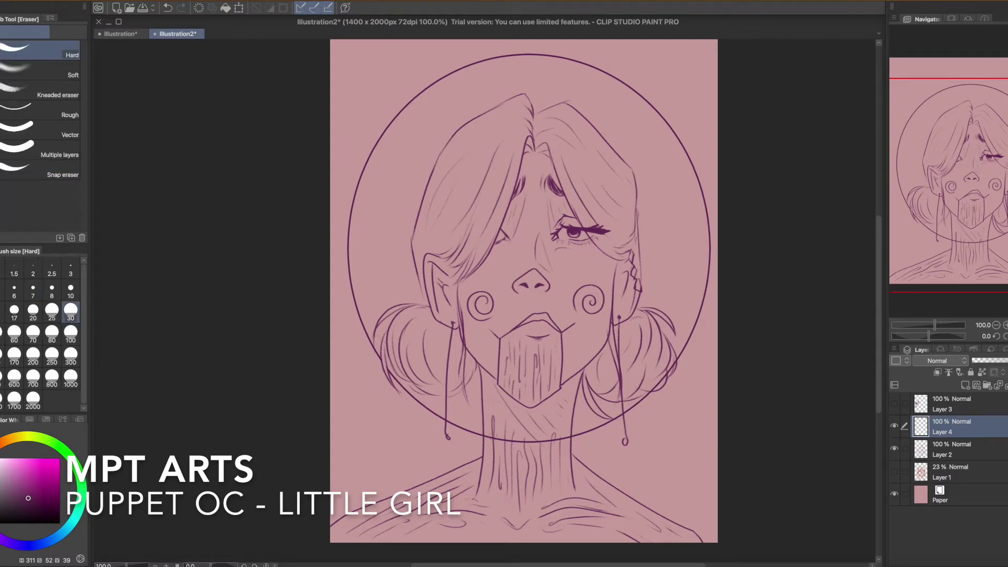
pyautogui.moveTo(490, 442); pyautogui.dragTo(517, 440)
# Step: Add a new layer beneath the line art and merge the circle's layer down into Layer 2
pyautogui.moveTo(980, 192)
pyautogui.mouseDown()
pyautogui.moveTo(988, 188)
pyautogui.moveTo(974, 181)
pyautogui.mouseUp()
pyautogui.click(964, 385)
pyautogui.moveTo(942, 428); pyautogui.dragTo(945, 480)
pyautogui.click(952, 430)
pyautogui.click(1005, 384)
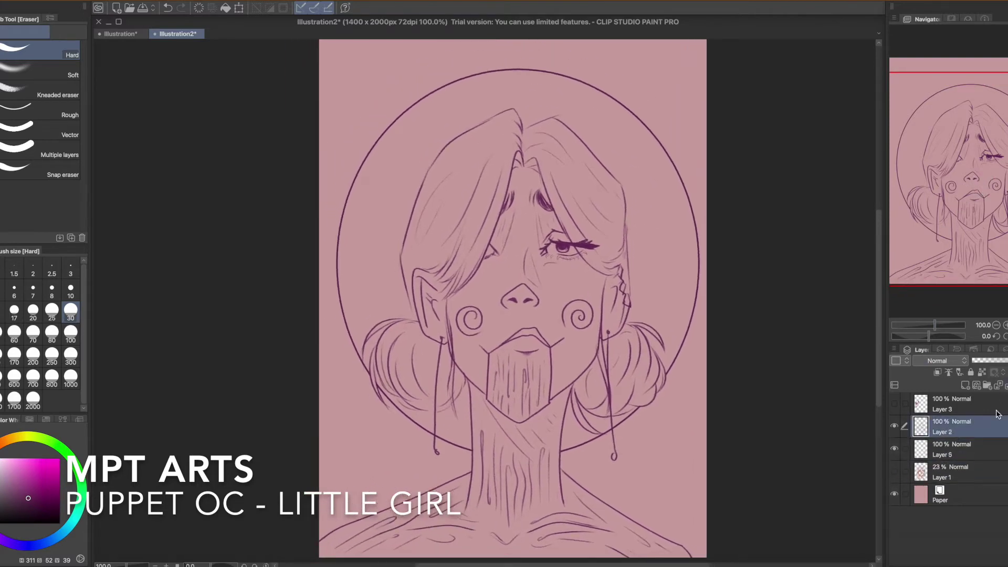
# Step: Select Layer 5 beneath the line art and prepare the Turnip pen with an orange-brown colour of hue 23
pyautogui.click(934, 448)
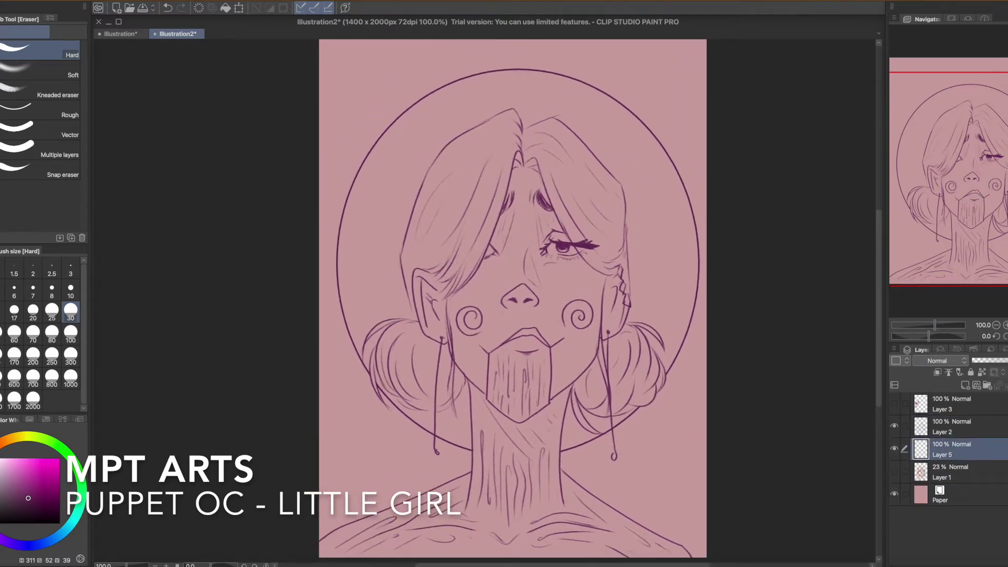
pyautogui.click(1, 451)
pyautogui.click(32, 486)
pyautogui.click(71, 333)
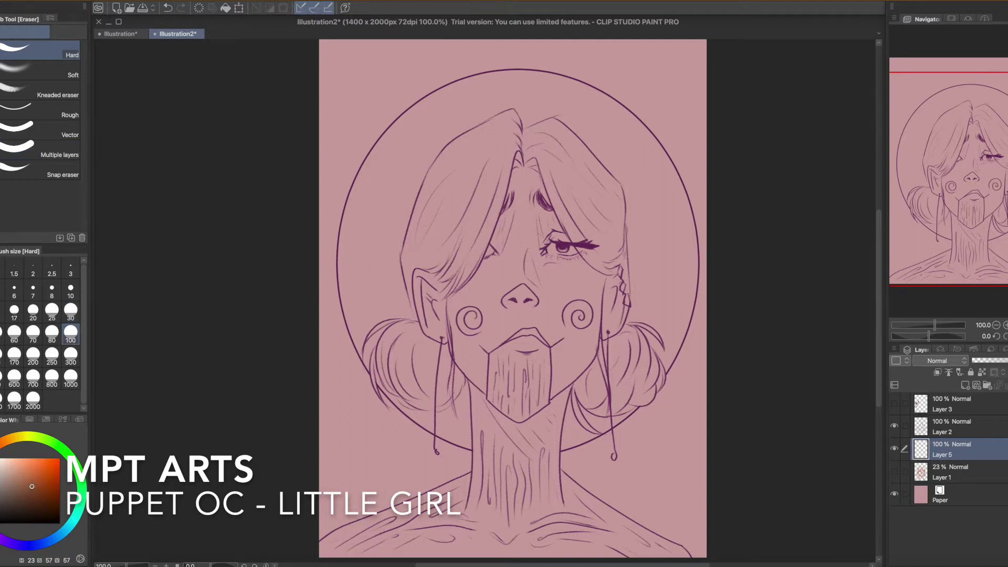
pyautogui.press('p')
pyautogui.press('p')
pyautogui.moveTo(501, 249)
pyautogui.mouseDown()
pyautogui.moveTo(492, 289)
pyautogui.moveTo(535, 342)
pyautogui.mouseUp()
pyautogui.press('super+z')
pyautogui.click(29, 470)
pyautogui.moveTo(503, 248)
pyautogui.mouseDown()
pyautogui.moveTo(509, 318)
pyautogui.moveTo(548, 341)
pyautogui.mouseUp()
pyautogui.press('super+z')
pyautogui.moveTo(529, 201); pyautogui.dragTo(535, 348)
pyautogui.press('super+z')
pyautogui.click(14, 484)
pyautogui.moveTo(525, 202); pyautogui.dragTo(541, 354)
pyautogui.press('super+z')
# Step: Paint a brown base with hue 23, saturation 45 and brightness 57 over the forehead, right side of the face, neck and right shoulder
pyautogui.click(24, 486)
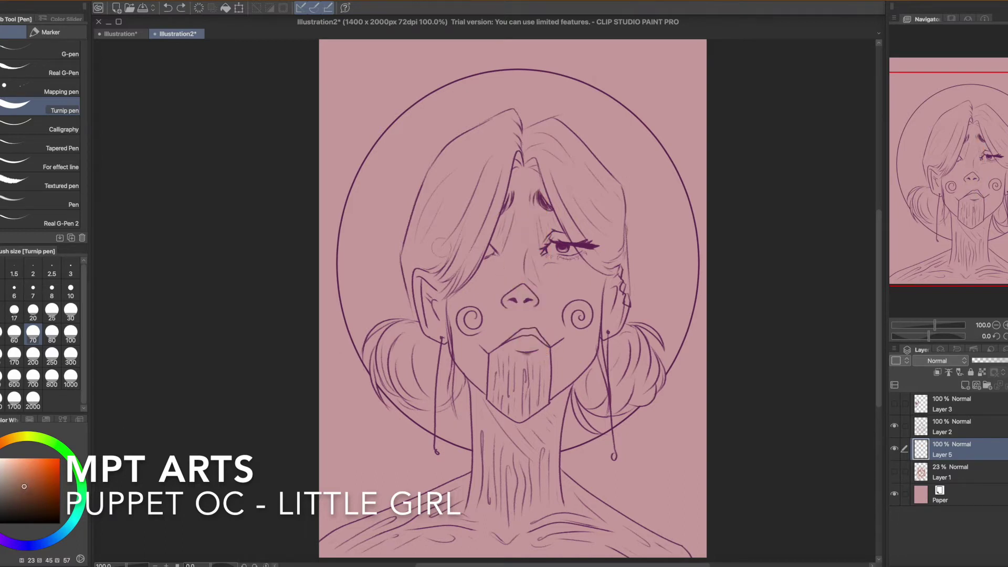
pyautogui.moveTo(512, 197); pyautogui.dragTo(545, 341)
pyautogui.hotkey('ctrl', 'z')
pyautogui.moveTo(515, 168)
pyautogui.mouseDown()
pyautogui.moveTo(477, 299)
pyautogui.moveTo(520, 309)
pyautogui.mouseUp()
pyautogui.moveTo(538, 181)
pyautogui.mouseDown()
pyautogui.moveTo(559, 260)
pyautogui.moveTo(598, 289)
pyautogui.moveTo(592, 360)
pyautogui.moveTo(607, 275)
pyautogui.moveTo(619, 336)
pyautogui.mouseUp()
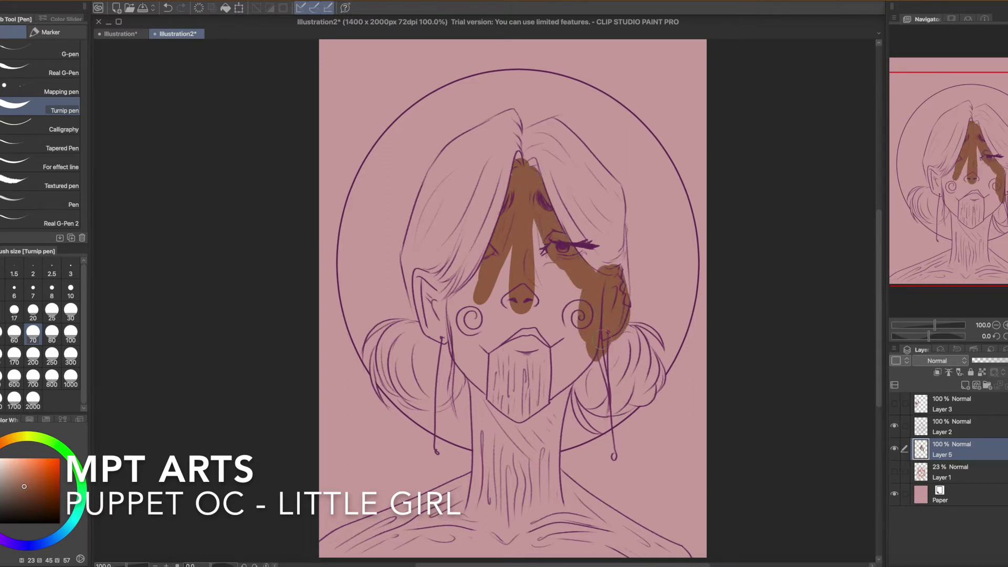
pyautogui.moveTo(588, 304); pyautogui.dragTo(541, 415)
pyautogui.moveTo(585, 362); pyautogui.dragTo(536, 541)
pyautogui.moveTo(551, 435); pyautogui.dragTo(562, 548)
pyautogui.moveTo(566, 493)
pyautogui.mouseDown()
pyautogui.moveTo(632, 541)
pyautogui.moveTo(690, 556)
pyautogui.mouseUp()
pyautogui.moveTo(624, 534); pyautogui.dragTo(682, 551)
# Step: Paint a lighter brown with hue 23, saturation 37 and brightness 61 over the nose, central face, chin and middle of the neck
pyautogui.click(18, 484)
pyautogui.moveTo(504, 252); pyautogui.dragTo(504, 378)
pyautogui.moveTo(530, 226); pyautogui.dragTo(535, 368)
pyautogui.moveTo(551, 252); pyautogui.dragTo(556, 341)
pyautogui.moveTo(530, 210)
pyautogui.mouseDown()
pyautogui.moveTo(556, 388)
pyautogui.moveTo(520, 478)
pyautogui.moveTo(509, 554)
pyautogui.mouseUp()
pyautogui.moveTo(504, 375); pyautogui.dragTo(496, 546)
pyautogui.moveTo(475, 291); pyautogui.dragTo(477, 336)
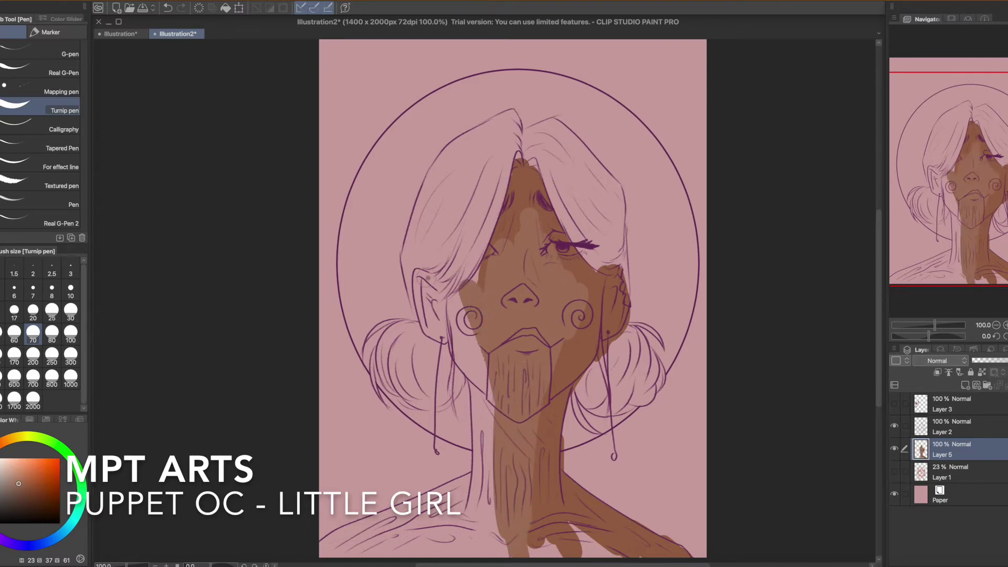
# Step: Cover the left ear, cheek, neck side, shoulders and left forehead with the same lighter brown
pyautogui.moveTo(423, 279); pyautogui.dragTo(424, 307)
pyautogui.moveTo(424, 307); pyautogui.dragTo(434, 338)
pyautogui.moveTo(436, 283); pyautogui.dragTo(443, 349)
pyautogui.moveTo(456, 278); pyautogui.dragTo(462, 357)
pyautogui.moveTo(478, 258); pyautogui.dragTo(475, 414)
pyautogui.moveTo(488, 352); pyautogui.dragTo(488, 472)
pyautogui.moveTo(482, 412)
pyautogui.mouseDown()
pyautogui.moveTo(480, 527)
pyautogui.moveTo(399, 524)
pyautogui.mouseUp()
pyautogui.moveTo(461, 483)
pyautogui.mouseDown()
pyautogui.moveTo(326, 551)
pyautogui.moveTo(494, 554)
pyautogui.mouseUp()
pyautogui.moveTo(446, 510)
pyautogui.mouseDown()
pyautogui.moveTo(508, 556)
pyautogui.moveTo(570, 528)
pyautogui.moveTo(654, 554)
pyautogui.mouseUp()
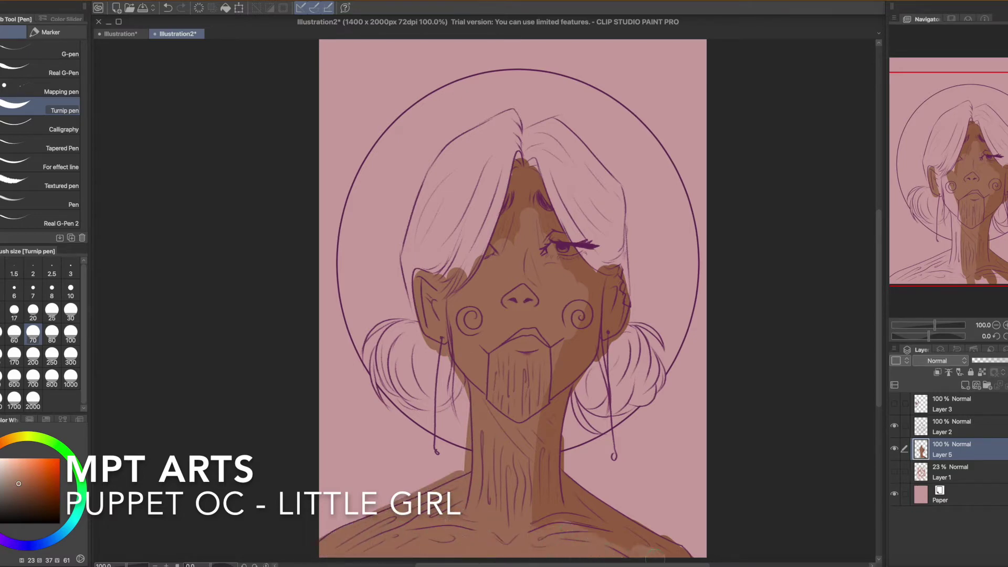
pyautogui.moveTo(514, 191); pyautogui.dragTo(491, 247)
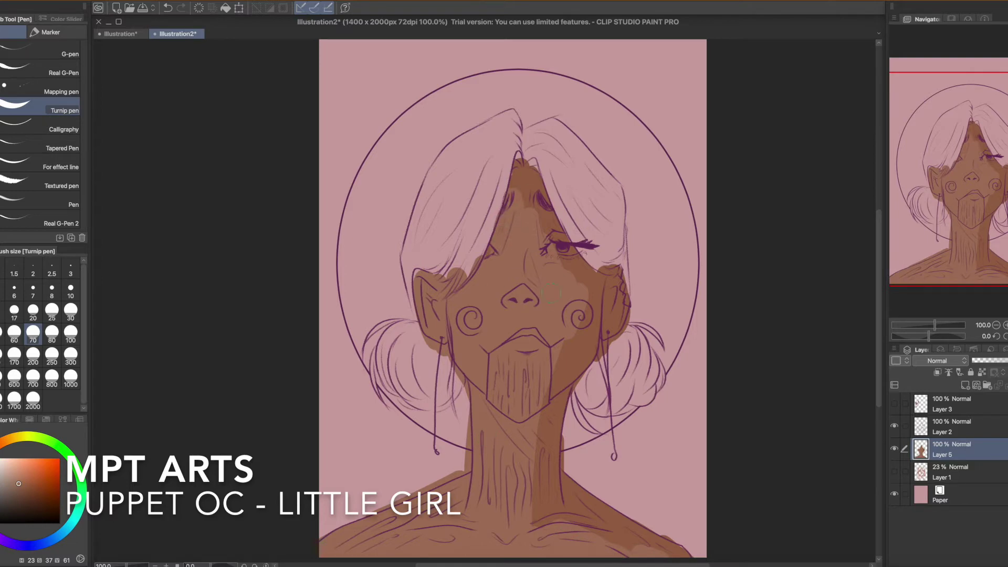
# Step: Lock the skin layer's transparent pixels and even out the lower chest with a sampled light brown
pyautogui.keyDown('alt'); pyautogui.click(555, 430); pyautogui.keyUp('alt')
pyautogui.moveTo(586, 269); pyautogui.dragTo(597, 283)
pyautogui.press('super+z')
pyautogui.click(981, 371)
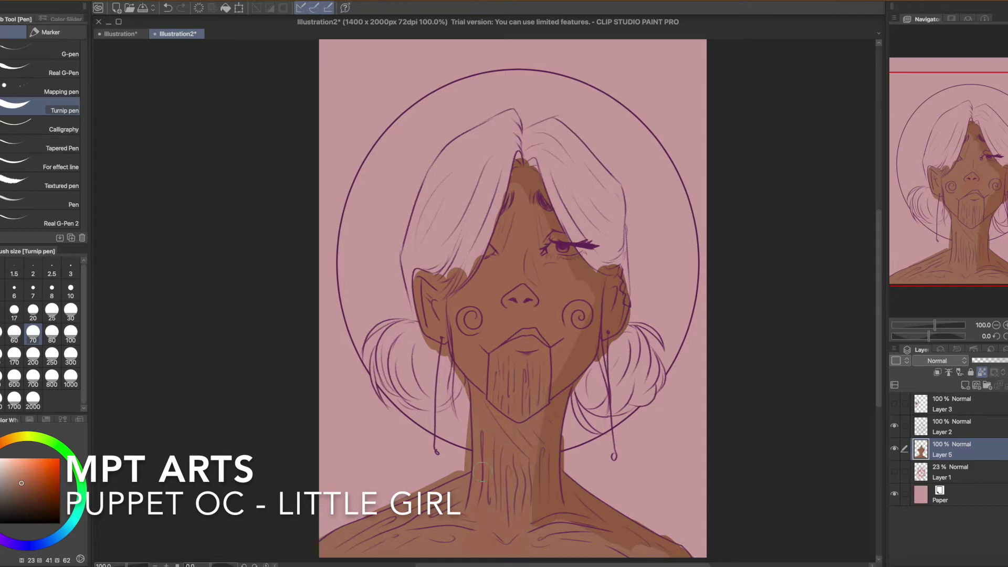
pyautogui.moveTo(447, 546); pyautogui.dragTo(677, 554)
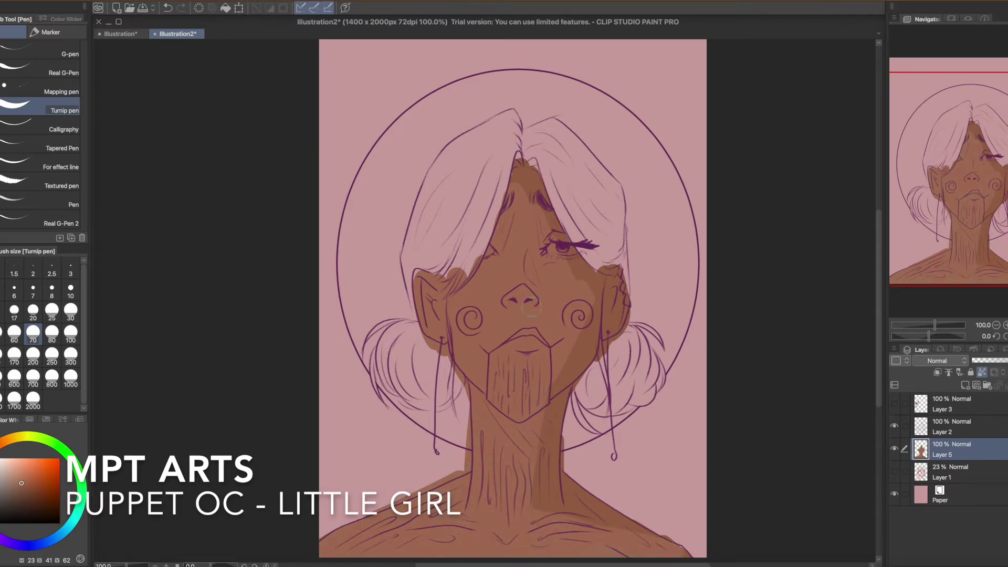
# Step: Shade beneath the right eye, under the jaw and along the right shoulder with the sampled darker brown
pyautogui.keyDown('alt'); pyautogui.click(581, 354); pyautogui.keyUp('alt')
pyautogui.moveTo(562, 354)
pyautogui.mouseDown()
pyautogui.moveTo(557, 372)
pyautogui.moveTo(564, 352)
pyautogui.mouseUp()
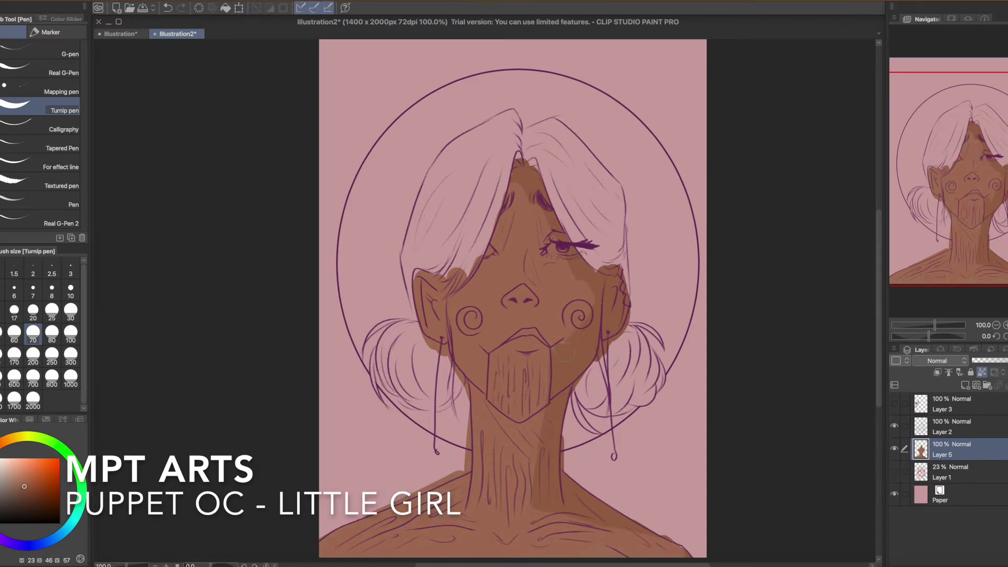
pyautogui.moveTo(542, 265); pyautogui.dragTo(568, 267)
pyautogui.moveTo(558, 404)
pyautogui.mouseDown()
pyautogui.moveTo(532, 422)
pyautogui.moveTo(528, 449)
pyautogui.mouseUp()
pyautogui.moveTo(513, 420)
pyautogui.mouseDown()
pyautogui.moveTo(544, 451)
pyautogui.moveTo(530, 419)
pyautogui.mouseUp()
pyautogui.moveTo(592, 521); pyautogui.dragTo(669, 539)
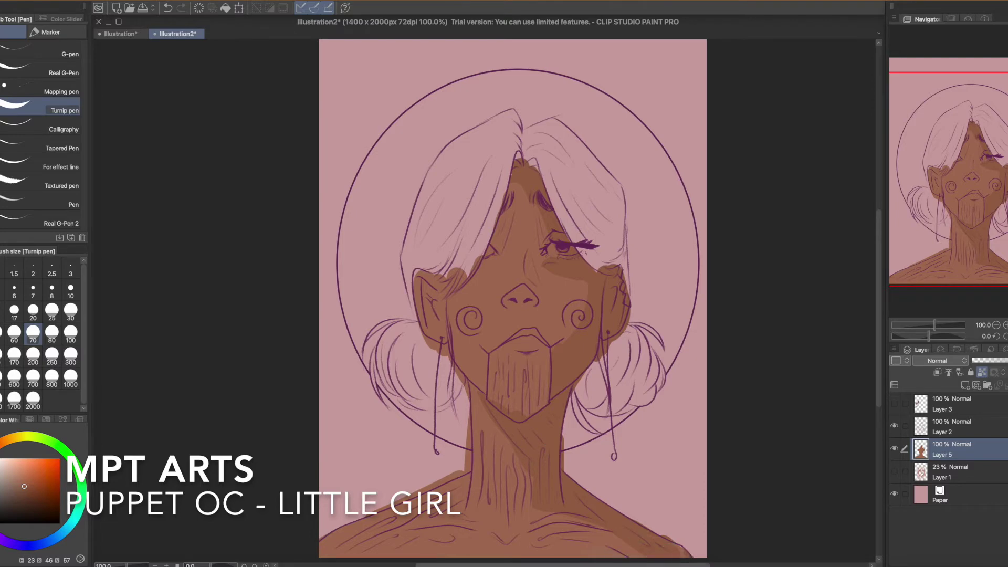
# Step: Refine the shading on the chin and lower neck using brown tones sampled from the skin
pyautogui.moveTo(510, 393)
pyautogui.mouseDown()
pyautogui.moveTo(499, 409)
pyautogui.moveTo(508, 402)
pyautogui.mouseUp()
pyautogui.keyDown('alt'); pyautogui.click(489, 285); pyautogui.keyUp('alt')
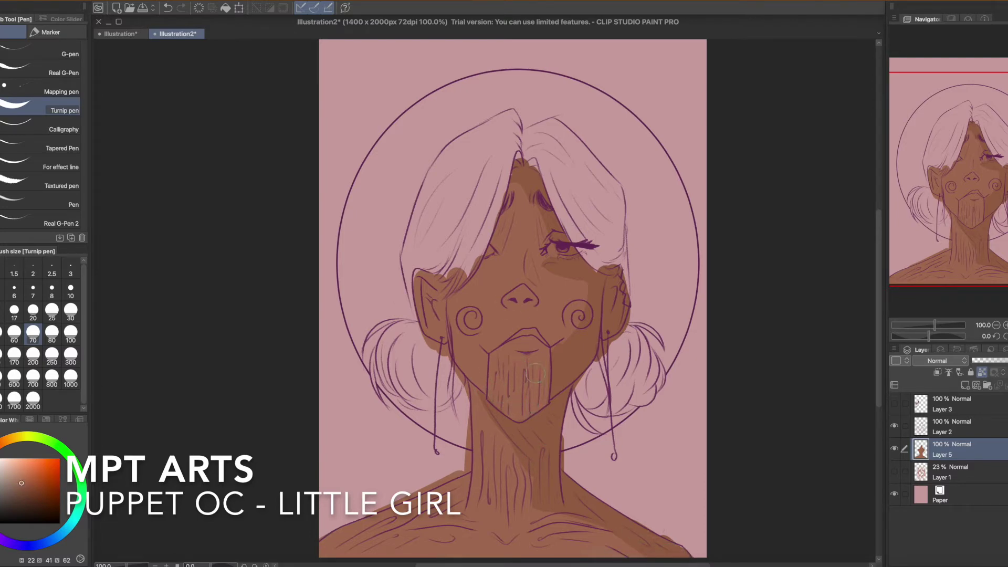
pyautogui.keyDown('alt'); pyautogui.click(574, 361); pyautogui.keyUp('alt')
pyautogui.moveTo(535, 507)
pyautogui.mouseDown()
pyautogui.moveTo(521, 517)
pyautogui.moveTo(549, 507)
pyautogui.mouseUp()
# Step: Paint the fringe and both buns peach (hue 23, saturation 32, brightness 94) on a new layer above the skin and choose a pink of hue 1
pyautogui.moveTo(955, 250); pyautogui.dragTo(956, 259)
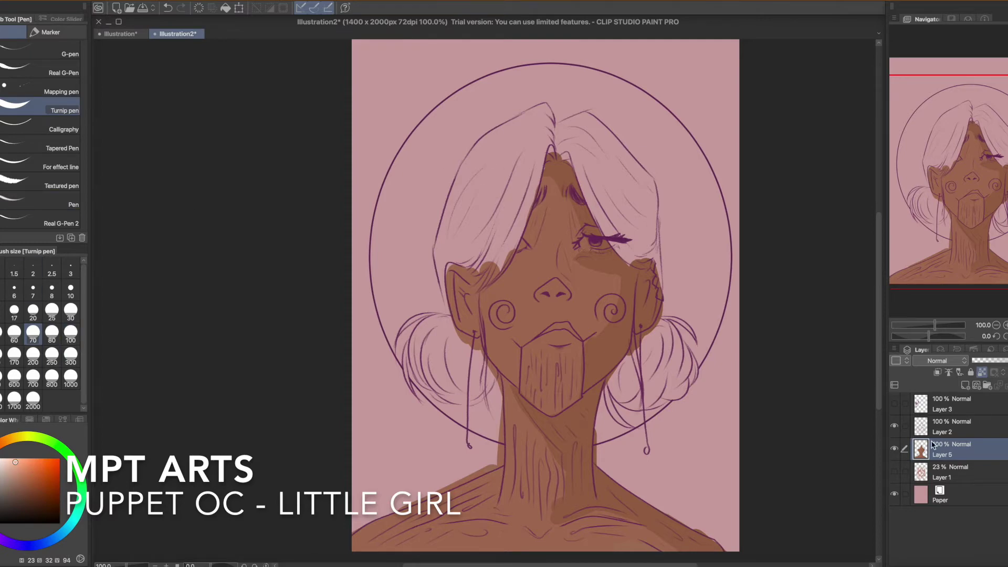
pyautogui.click(964, 386)
pyautogui.moveTo(514, 159)
pyautogui.mouseDown()
pyautogui.moveTo(489, 259)
pyautogui.moveTo(536, 163)
pyautogui.moveTo(483, 145)
pyautogui.moveTo(551, 118)
pyautogui.moveTo(558, 152)
pyautogui.mouseUp()
pyautogui.moveTo(451, 215)
pyautogui.mouseDown()
pyautogui.moveTo(441, 260)
pyautogui.moveTo(459, 342)
pyautogui.moveTo(411, 362)
pyautogui.moveTo(475, 363)
pyautogui.moveTo(477, 378)
pyautogui.mouseUp()
pyautogui.moveTo(651, 348)
pyautogui.mouseDown()
pyautogui.moveTo(663, 365)
pyautogui.moveTo(619, 386)
pyautogui.moveTo(660, 411)
pyautogui.moveTo(654, 345)
pyautogui.moveTo(663, 331)
pyautogui.moveTo(689, 328)
pyautogui.moveTo(692, 386)
pyautogui.moveTo(635, 433)
pyautogui.mouseUp()
pyautogui.moveTo(567, 147); pyautogui.dragTo(604, 204)
pyautogui.moveTo(572, 136); pyautogui.dragTo(625, 236)
pyautogui.moveTo(593, 157)
pyautogui.mouseDown()
pyautogui.moveTo(635, 265)
pyautogui.moveTo(653, 263)
pyautogui.mouseUp()
pyautogui.moveTo(643, 160); pyautogui.dragTo(653, 289)
pyautogui.moveTo(603, 129); pyautogui.dragTo(559, 160)
pyautogui.moveTo(557, 116); pyautogui.dragTo(620, 155)
pyautogui.moveTo(593, 113); pyautogui.dragTo(627, 152)
pyautogui.moveTo(635, 158)
pyautogui.mouseDown()
pyautogui.moveTo(648, 195)
pyautogui.moveTo(656, 218)
pyautogui.mouseUp()
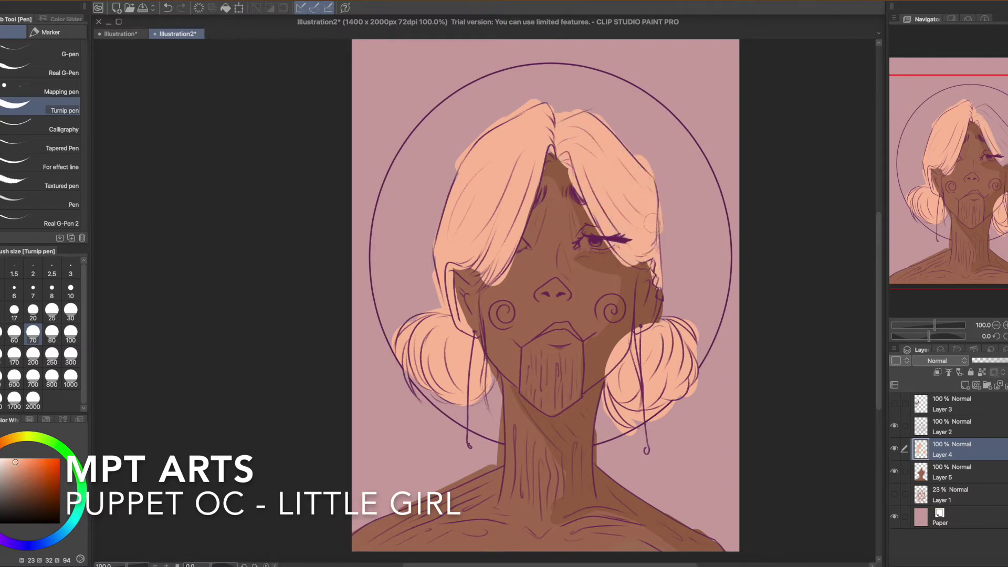
pyautogui.moveTo(656, 176); pyautogui.dragTo(659, 265)
pyautogui.click(0, 459)
pyautogui.moveTo(508, 311)
pyautogui.mouseDown()
pyautogui.moveTo(502, 321)
pyautogui.moveTo(515, 314)
pyautogui.mouseUp()
pyautogui.moveTo(618, 301); pyautogui.dragTo(608, 307)
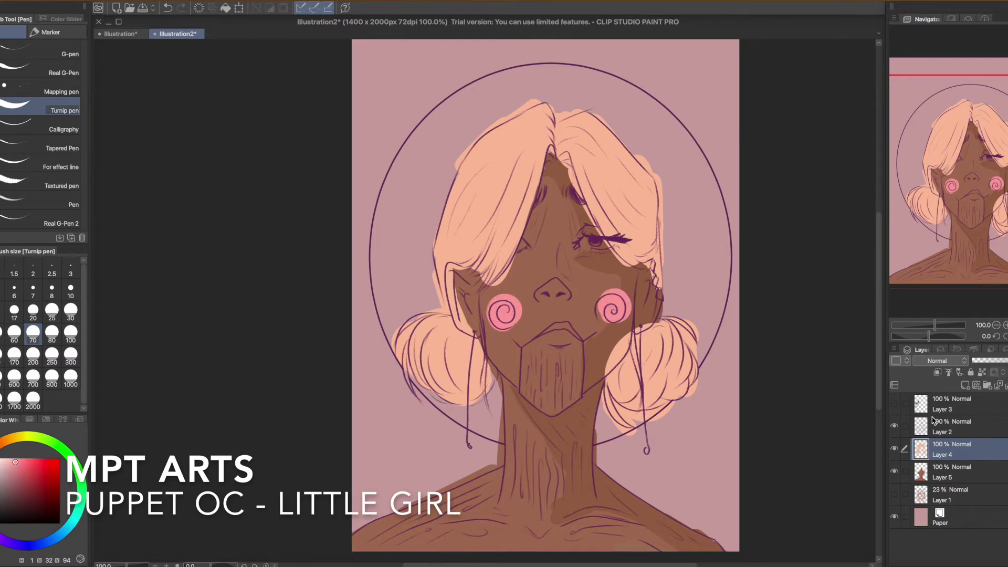
pyautogui.hotkey('ctrl', 'z')
pyautogui.hotkey('ctrl', 'z')
pyautogui.hotkey('ctrl', 'z')
# Step: Add a new layer above the hair colour and paint pink discs behind both cheek spirals
pyautogui.click(964, 388)
pyautogui.moveTo(611, 292); pyautogui.dragTo(603, 322)
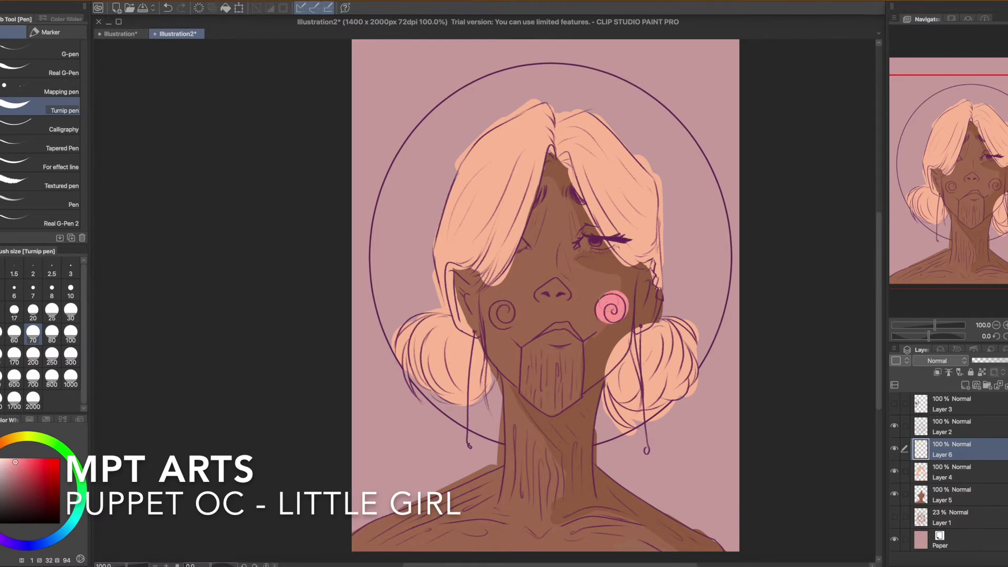
pyautogui.moveTo(496, 309); pyautogui.dragTo(504, 315)
# Step: Shade the side of the nose, the inner eye socket and the area under the nose with darker brown on Layer 5
pyautogui.click(958, 496)
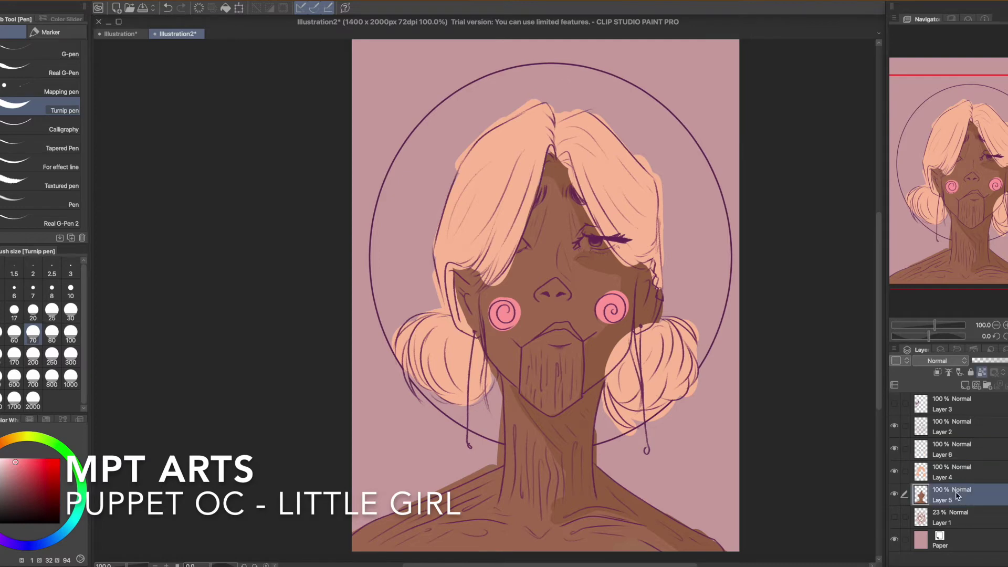
pyautogui.keyDown('alt'); pyautogui.click(624, 279); pyautogui.keyUp('alt')
pyautogui.moveTo(560, 249); pyautogui.dragTo(584, 258)
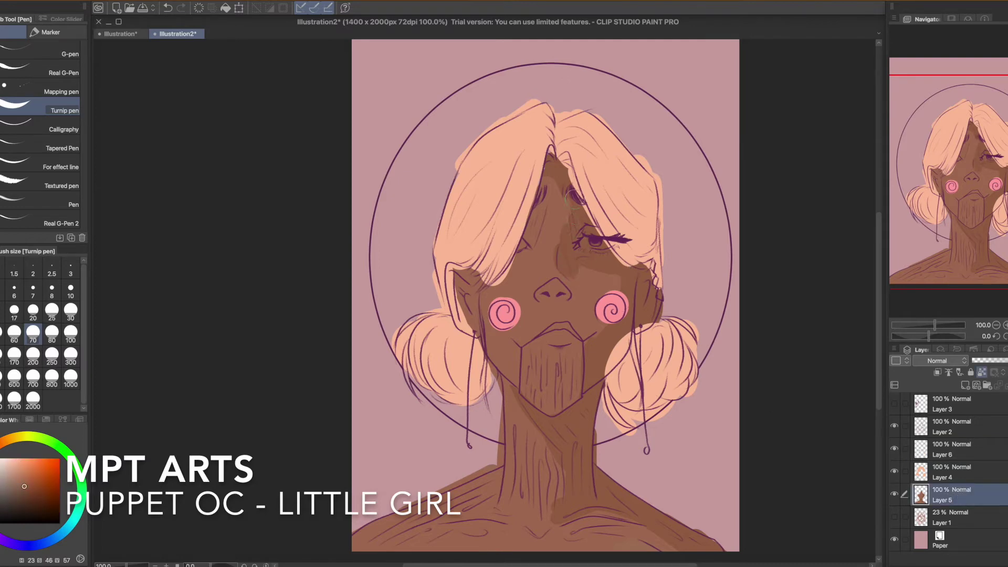
pyautogui.moveTo(562, 294); pyautogui.dragTo(543, 297)
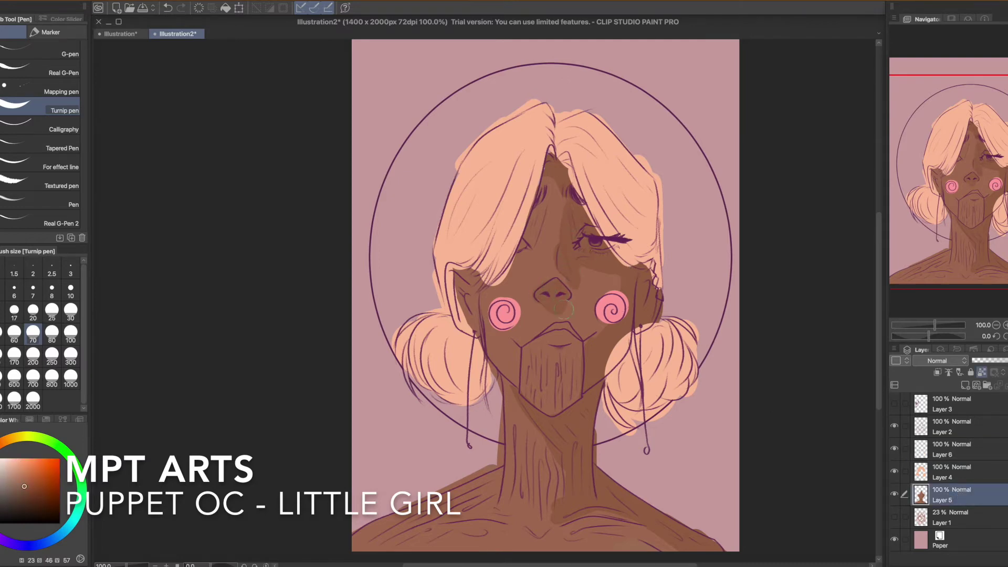
# Step: Add a new layer and place it directly beneath the skin colour on Layer 5
pyautogui.moveTo(973, 233); pyautogui.dragTo(991, 215)
pyautogui.scroll(1, 959, 256)
pyautogui.scroll(-1, 987, 214)
pyautogui.click(966, 384)
pyautogui.moveTo(943, 497); pyautogui.dragTo(941, 523)
# Step: Fill the circle behind the head with golden yellow of hue 37, saturation 67 and brightness 100 at brush size 300
pyautogui.moveTo(27, 437); pyautogui.dragTo(15, 437)
pyautogui.moveTo(30, 477); pyautogui.dragTo(36, 471)
pyautogui.click(70, 355)
pyautogui.moveTo(456, 156); pyautogui.dragTo(386, 267)
pyautogui.press('super+z')
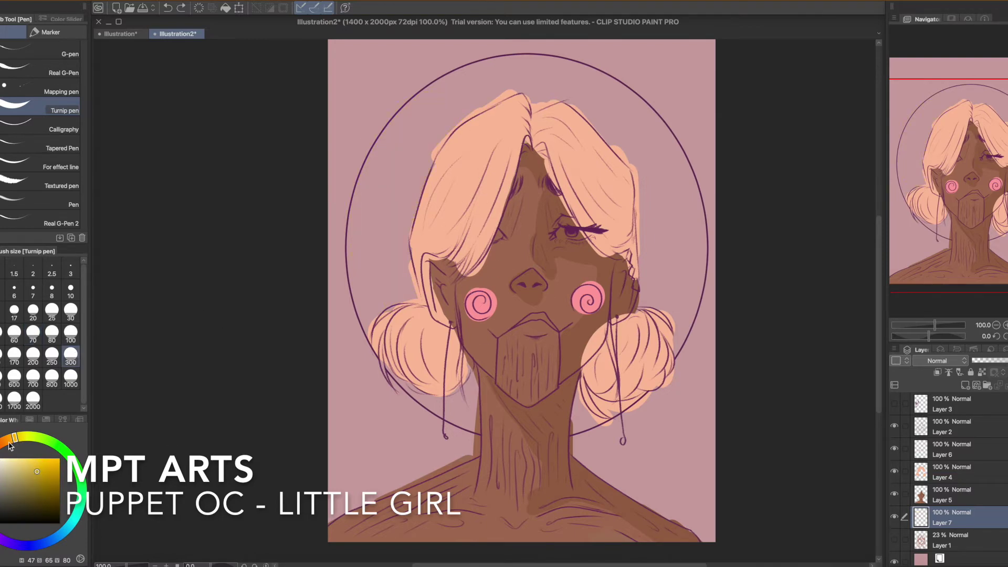
pyautogui.moveTo(14, 444); pyautogui.dragTo(7, 440)
pyautogui.click(29, 475)
pyautogui.moveTo(404, 157)
pyautogui.mouseDown()
pyautogui.moveTo(368, 294)
pyautogui.moveTo(603, 121)
pyautogui.moveTo(683, 262)
pyautogui.moveTo(645, 314)
pyautogui.moveTo(420, 351)
pyautogui.moveTo(393, 204)
pyautogui.moveTo(648, 268)
pyautogui.moveTo(638, 299)
pyautogui.mouseUp()
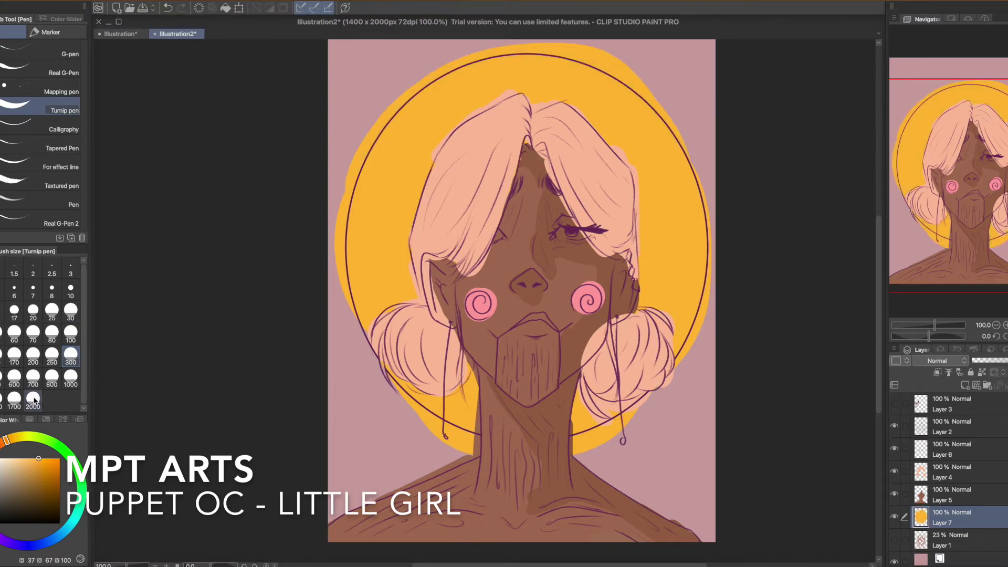
# Step: Add a new layer directly above the hair colour on Layer 4
pyautogui.moveTo(940, 202)
pyautogui.mouseDown()
pyautogui.moveTo(951, 196)
pyautogui.moveTo(935, 205)
pyautogui.mouseUp()
pyautogui.click(963, 496)
pyautogui.click(964, 474)
pyautogui.click(965, 385)
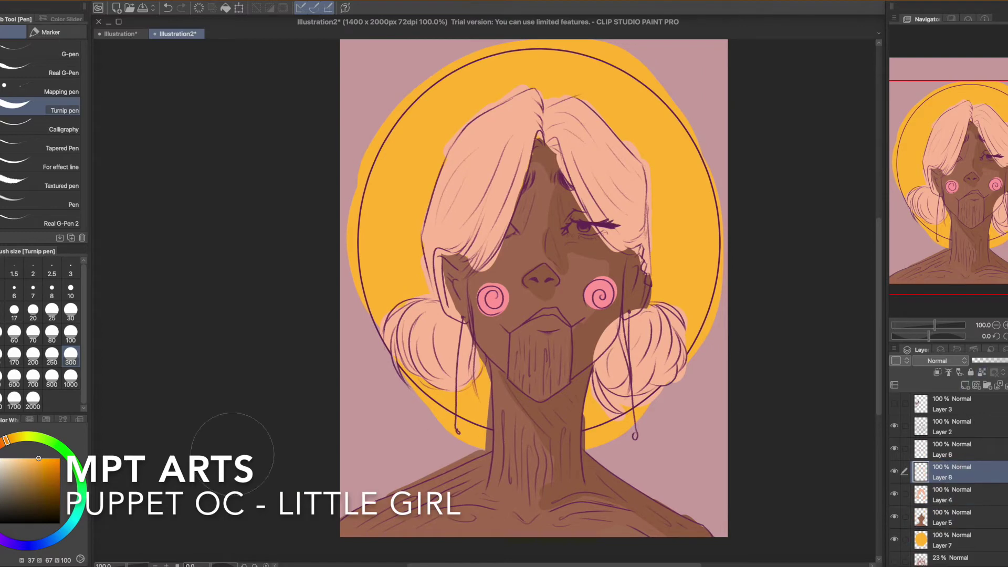
# Step: Paint a purple shadow shape of hue 281, saturation 50 and brightness 49 over the face, hair, buns, neck and chest
pyautogui.click(1, 531)
pyautogui.click(26, 491)
pyautogui.moveTo(516, 525)
pyautogui.mouseDown()
pyautogui.moveTo(535, 420)
pyautogui.moveTo(538, 239)
pyautogui.moveTo(517, 259)
pyautogui.moveTo(510, 332)
pyautogui.moveTo(538, 232)
pyautogui.mouseUp()
pyautogui.press('super+z')
pyautogui.moveTo(534, 337)
pyautogui.mouseDown()
pyautogui.moveTo(537, 179)
pyautogui.moveTo(555, 239)
pyautogui.moveTo(538, 506)
pyautogui.mouseUp()
pyautogui.press('super+z')
pyautogui.moveTo(542, 318)
pyautogui.mouseDown()
pyautogui.moveTo(508, 528)
pyautogui.moveTo(607, 530)
pyautogui.moveTo(630, 547)
pyautogui.mouseUp()
pyautogui.moveTo(536, 336)
pyautogui.mouseDown()
pyautogui.moveTo(539, 272)
pyautogui.moveTo(505, 223)
pyautogui.moveTo(520, 194)
pyautogui.moveTo(523, 240)
pyautogui.moveTo(552, 183)
pyautogui.moveTo(580, 199)
pyautogui.moveTo(620, 301)
pyautogui.moveTo(586, 280)
pyautogui.moveTo(465, 308)
pyautogui.moveTo(491, 249)
pyautogui.moveTo(521, 289)
pyautogui.moveTo(490, 294)
pyautogui.mouseUp()
pyautogui.moveTo(418, 331)
pyautogui.mouseDown()
pyautogui.moveTo(443, 328)
pyautogui.moveTo(436, 336)
pyautogui.moveTo(459, 307)
pyautogui.moveTo(586, 290)
pyautogui.moveTo(600, 302)
pyautogui.moveTo(483, 307)
pyautogui.moveTo(464, 165)
pyautogui.moveTo(627, 210)
pyautogui.moveTo(625, 273)
pyautogui.mouseUp()
pyautogui.press('super+z')
pyautogui.press('super+z')
# Step: Set the purple shadow layer to Multiply at 23% opacity and place it above all other layers
pyautogui.click(937, 361)
pyautogui.click(985, 301)
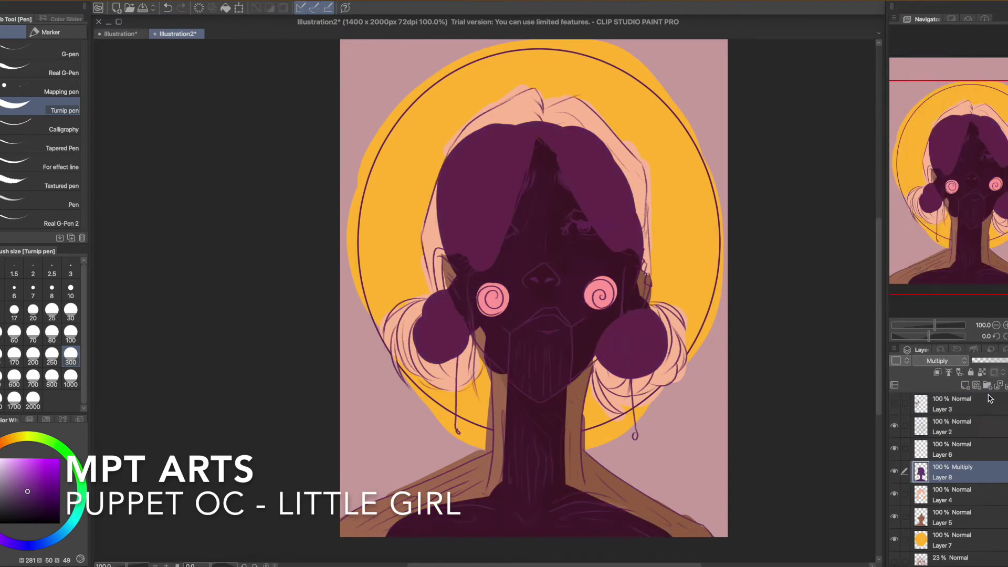
pyautogui.moveTo(965, 466); pyautogui.dragTo(960, 403)
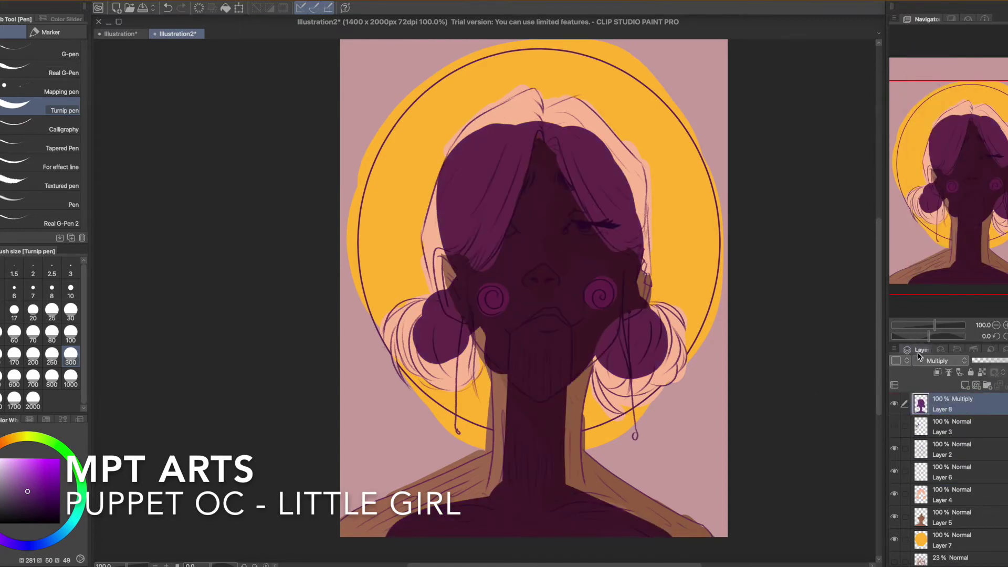
pyautogui.moveTo(979, 361); pyautogui.dragTo(983, 363)
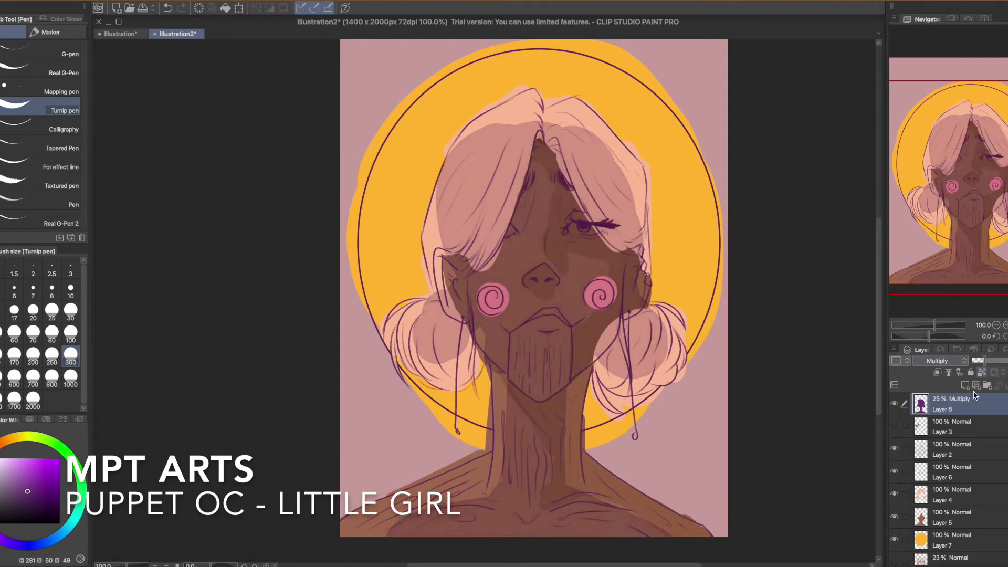
# Step: Examine the coloured portrait up close and as a whole, including the face, the hair and the edges of the yellow circle
pyautogui.scroll(-2, 960, 473)
pyautogui.scroll(2, 960, 472)
pyautogui.scroll(-1, 960, 462)
pyautogui.scroll(-1, 970, 260)
pyautogui.moveTo(971, 259); pyautogui.dragTo(985, 186)
pyautogui.click(979, 499)
pyautogui.scroll(2, 980, 457)
pyautogui.click(985, 405)
pyautogui.click(987, 427)
pyautogui.moveTo(958, 230); pyautogui.dragTo(972, 206)
pyautogui.scroll(10, 980, 207)
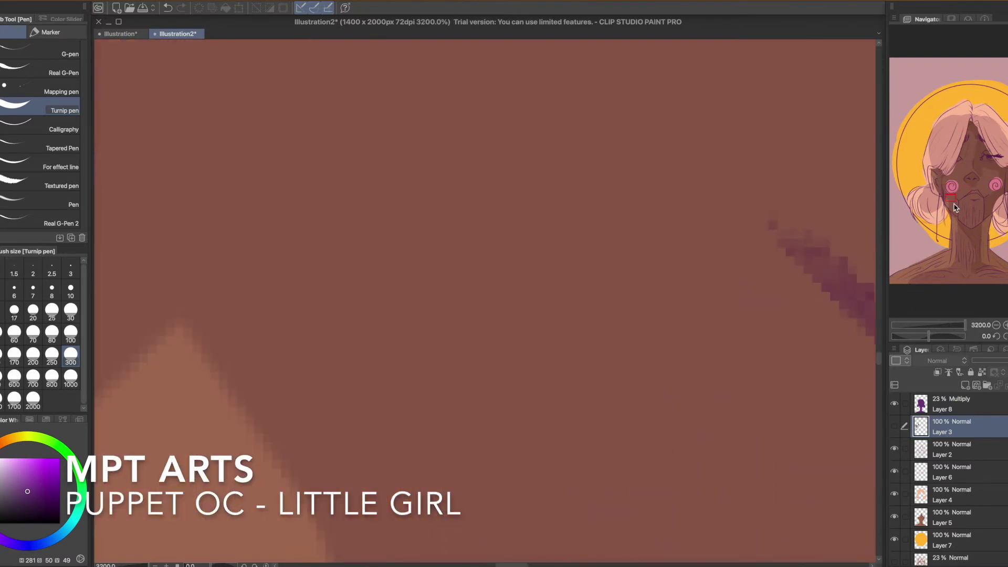
pyautogui.scroll(-10, 954, 207)
pyautogui.moveTo(954, 207); pyautogui.dragTo(993, 122)
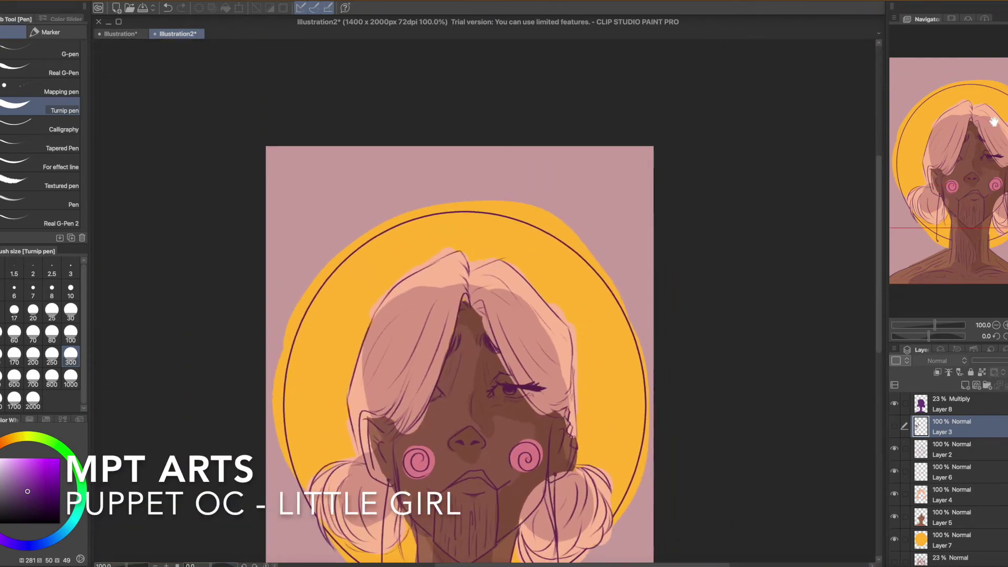
pyautogui.scroll(10, 994, 121)
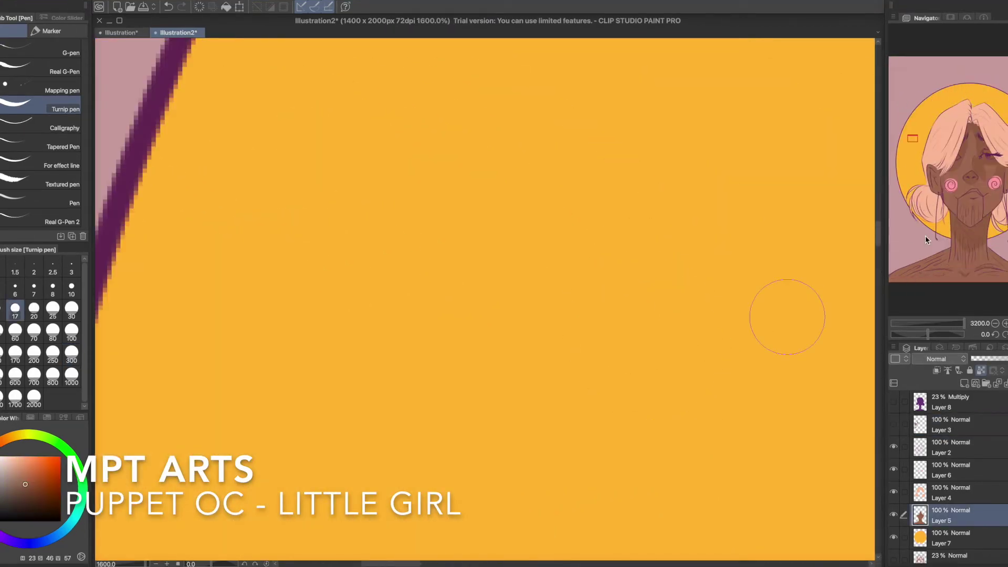
pyautogui.scroll(-10, 995, 197)
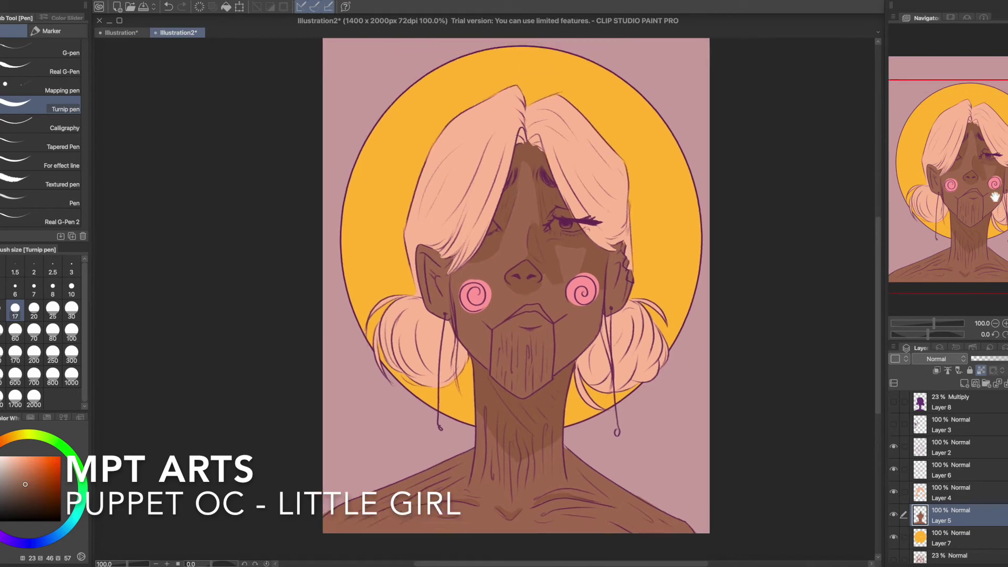
pyautogui.scroll(3, 995, 196)
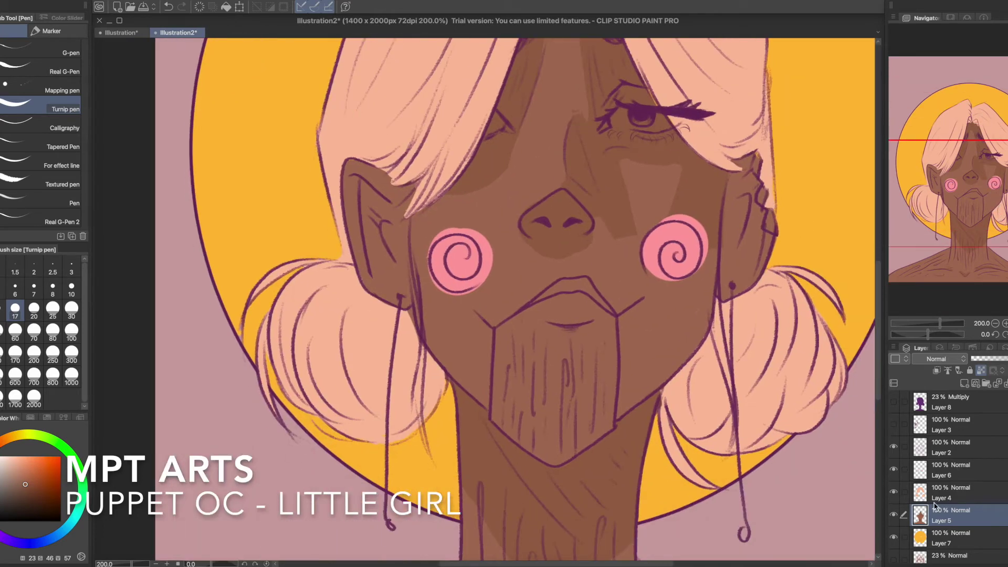
# Step: Switch to the Pointillism brush and add a new layer clipped to the skin colour on Layer 5
pyautogui.click(934, 494)
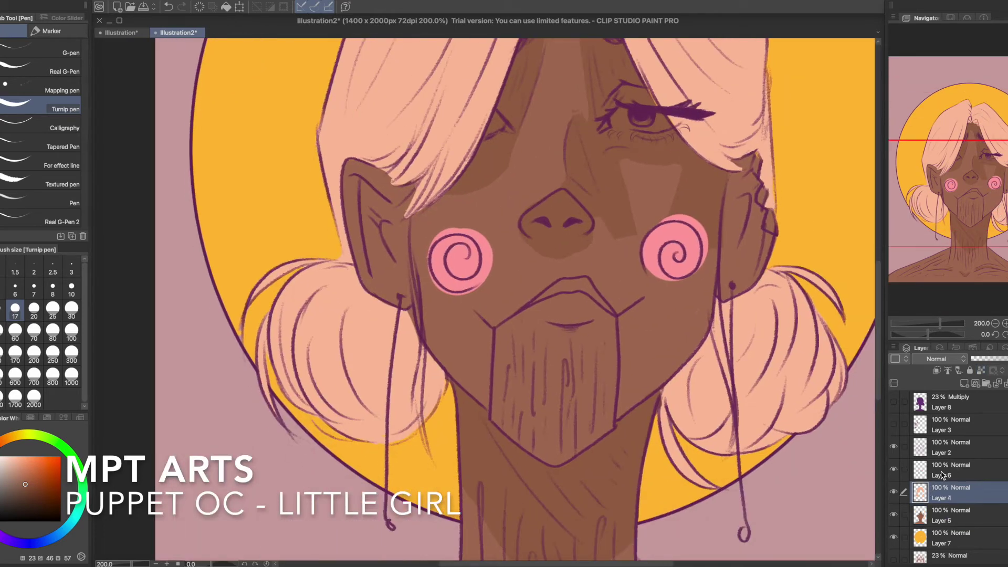
pyautogui.click(941, 475)
pyautogui.scroll(3, 600, 321)
pyautogui.hotkey('ctrl', 'z')
pyautogui.press('b')
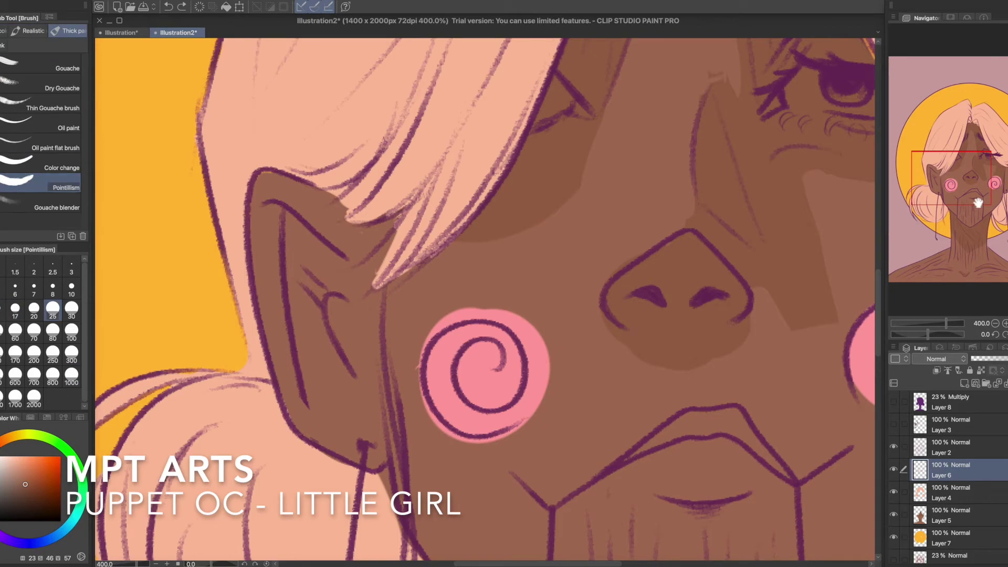
pyautogui.scroll(2, 959, 188)
pyautogui.click(960, 188)
pyautogui.scroll(-4, 963, 190)
pyautogui.click(945, 515)
pyautogui.click(964, 383)
pyautogui.click(936, 369)
# Step: Unlock the transparent pixels of Layer 5 and fill the gap between the skin and the hair beside the right eye
pyautogui.scroll(3, 654, 286)
pyautogui.moveTo(990, 161); pyautogui.dragTo(957, 171)
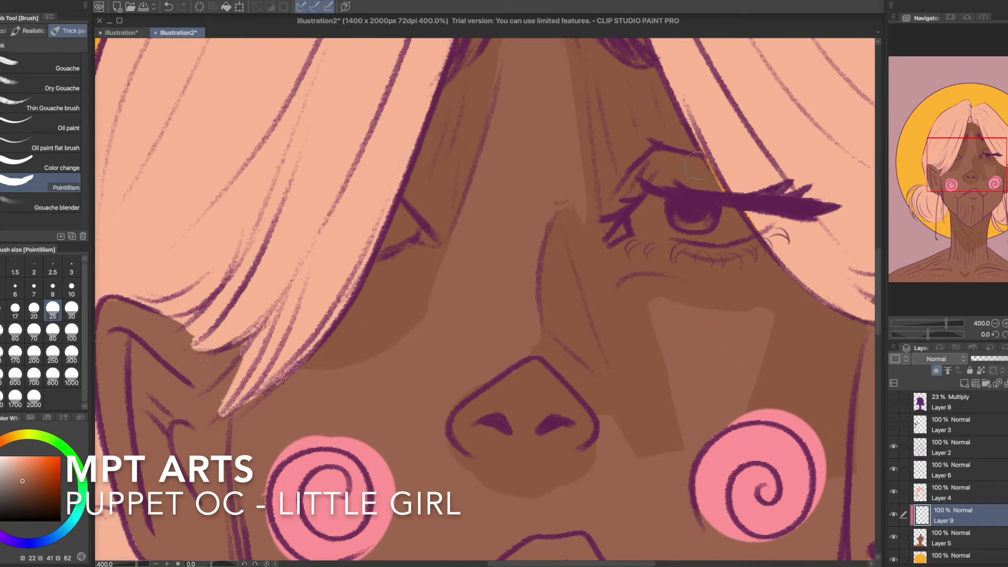
pyautogui.click(950, 538)
pyautogui.click(980, 371)
pyautogui.moveTo(720, 159); pyautogui.dragTo(759, 251)
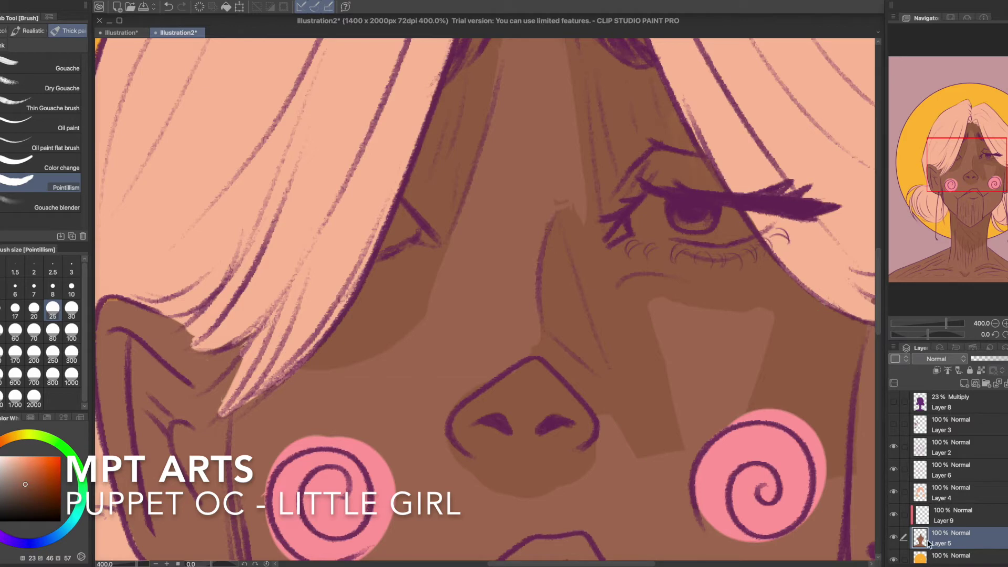
# Step: Paint a lighter brown below the inner corner of the right eye on Layer 9 and switch to Design pencil 2
pyautogui.click(939, 517)
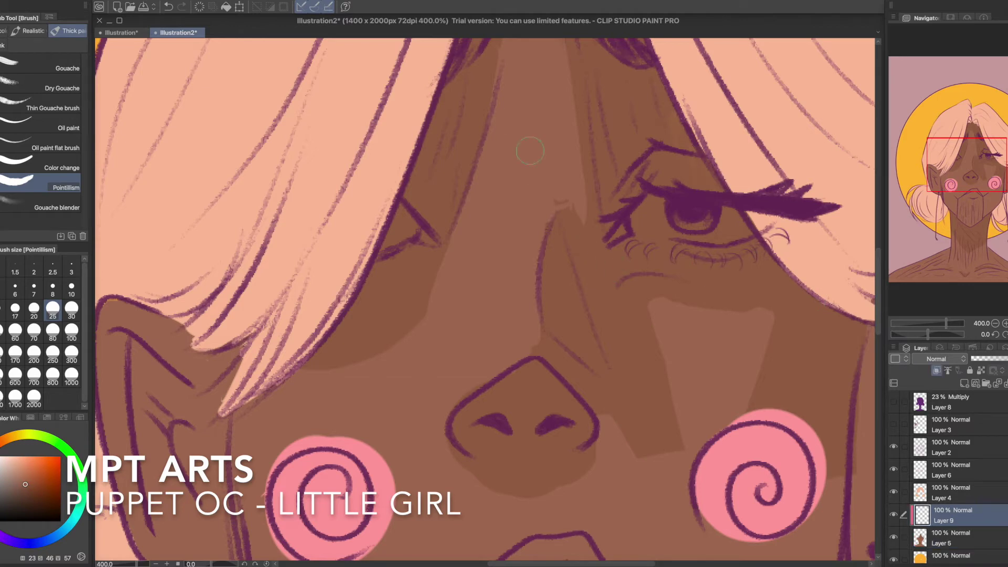
pyautogui.moveTo(613, 264)
pyautogui.mouseDown()
pyautogui.moveTo(604, 245)
pyautogui.moveTo(664, 289)
pyautogui.mouseUp()
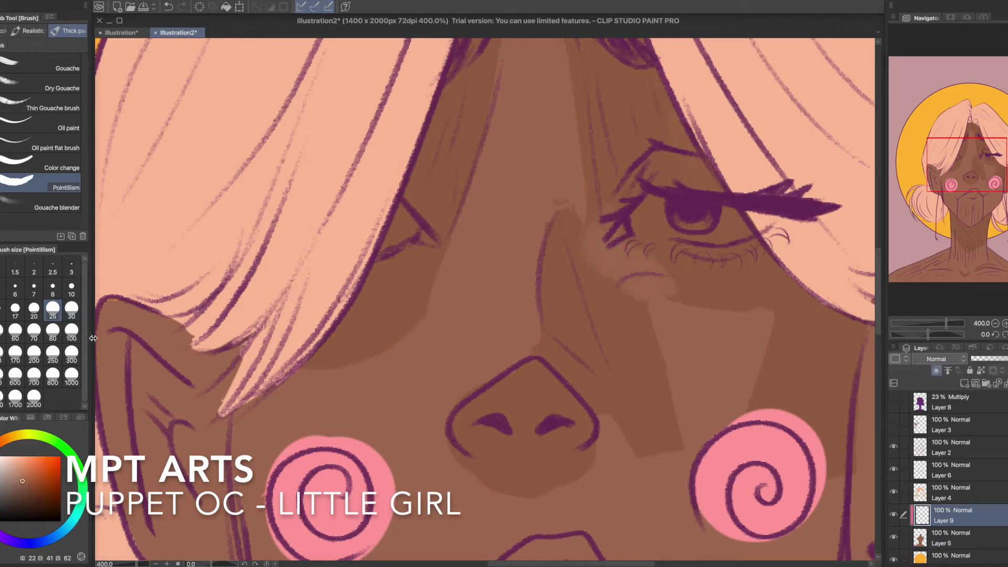
pyautogui.press('p')
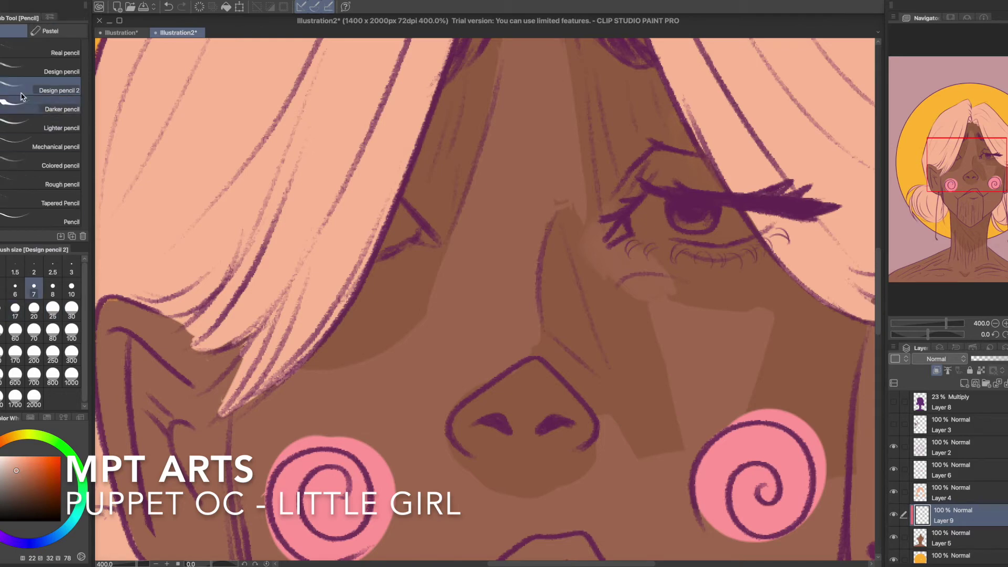
# Step: Paint a light brown highlight around the inner corner of the right eye with the Design pencil at size 10 and blend it into the cheek
pyautogui.click(72, 289)
pyautogui.moveTo(588, 197)
pyautogui.mouseDown()
pyautogui.moveTo(625, 278)
pyautogui.moveTo(642, 281)
pyautogui.mouseUp()
pyautogui.moveTo(606, 181)
pyautogui.mouseDown()
pyautogui.moveTo(591, 241)
pyautogui.moveTo(666, 300)
pyautogui.moveTo(659, 265)
pyautogui.mouseUp()
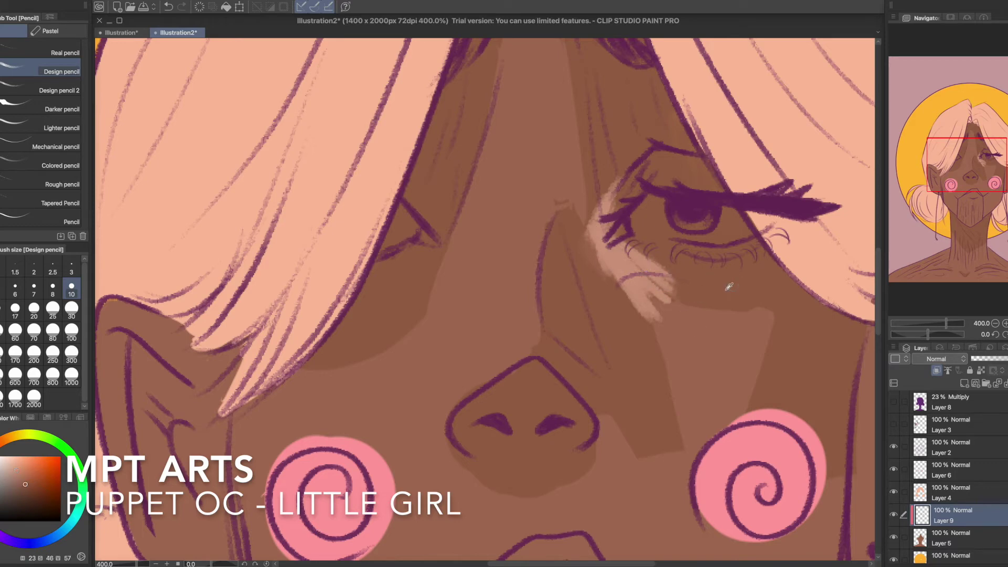
pyautogui.moveTo(670, 286); pyautogui.dragTo(650, 258)
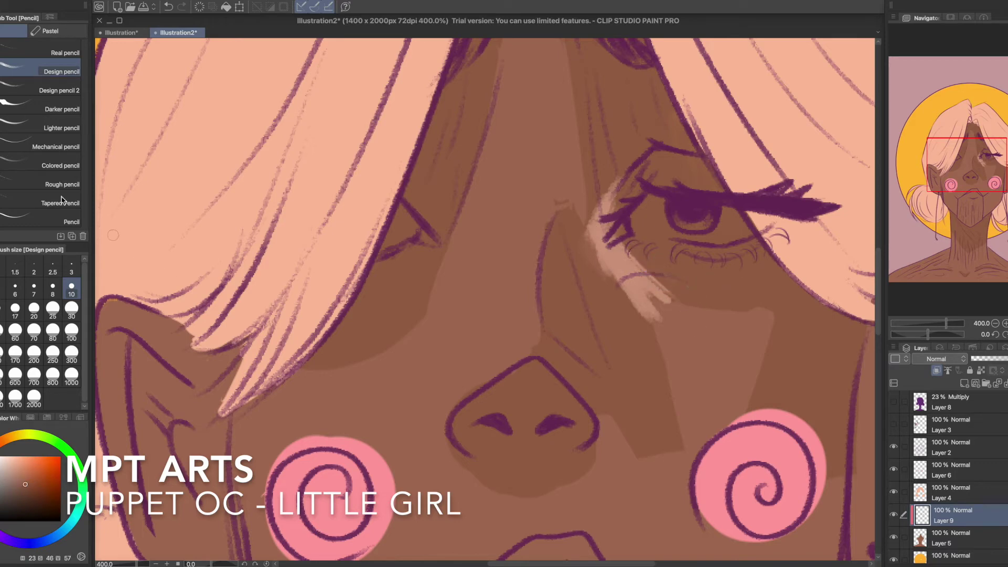
pyautogui.click(0, 197)
pyautogui.moveTo(624, 273); pyautogui.dragTo(647, 290)
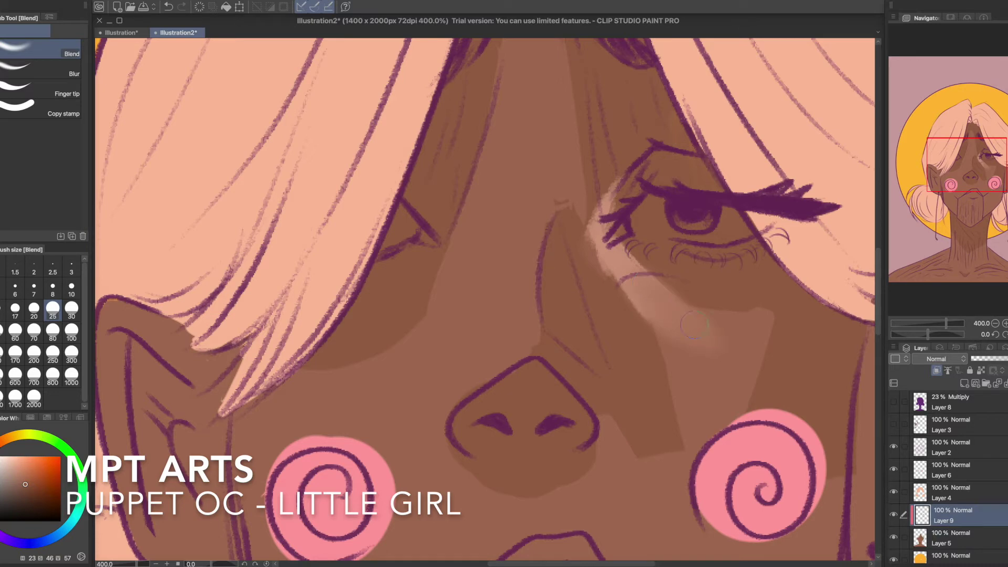
pyautogui.moveTo(597, 242); pyautogui.dragTo(598, 231)
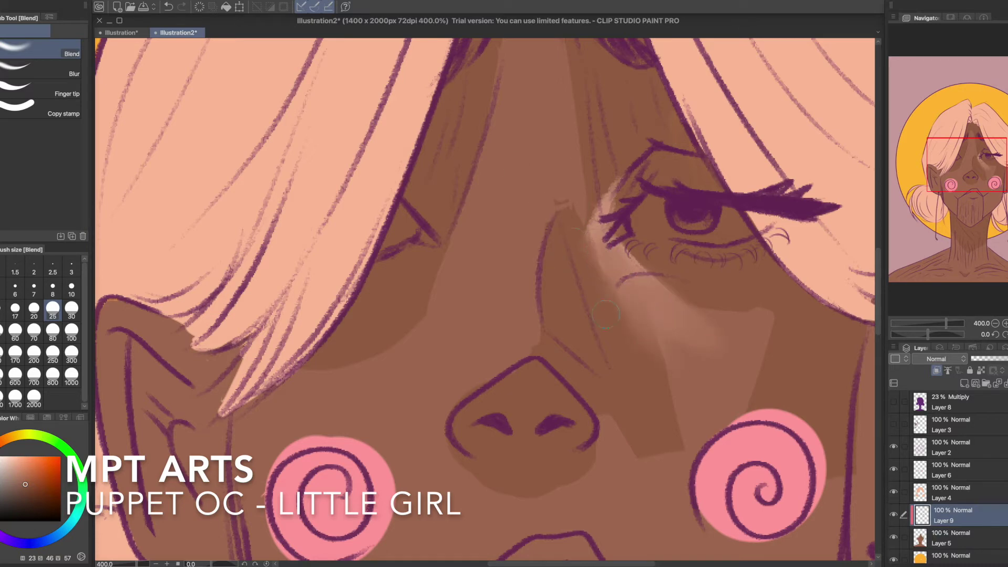
# Step: Sharpen the highlight's edges beside the nose and below the right eye with the Turnip pen at size 17
pyautogui.press('p')
pyautogui.moveTo(585, 235); pyautogui.dragTo(646, 364)
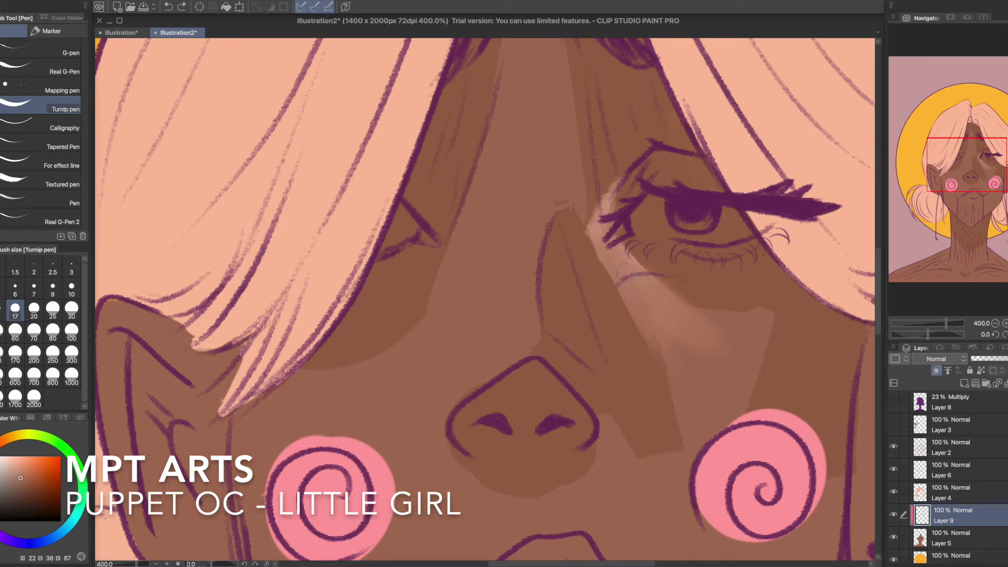
pyautogui.moveTo(613, 282); pyautogui.dragTo(636, 333)
pyautogui.moveTo(599, 229); pyautogui.dragTo(647, 153)
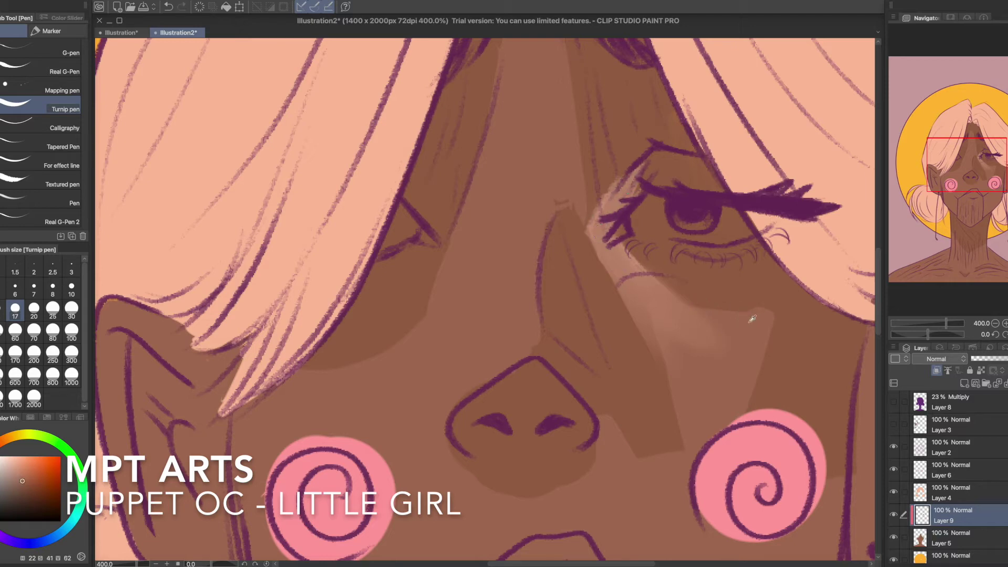
pyautogui.moveTo(691, 298)
pyautogui.mouseDown()
pyautogui.moveTo(735, 309)
pyautogui.moveTo(777, 286)
pyautogui.moveTo(776, 318)
pyautogui.mouseUp()
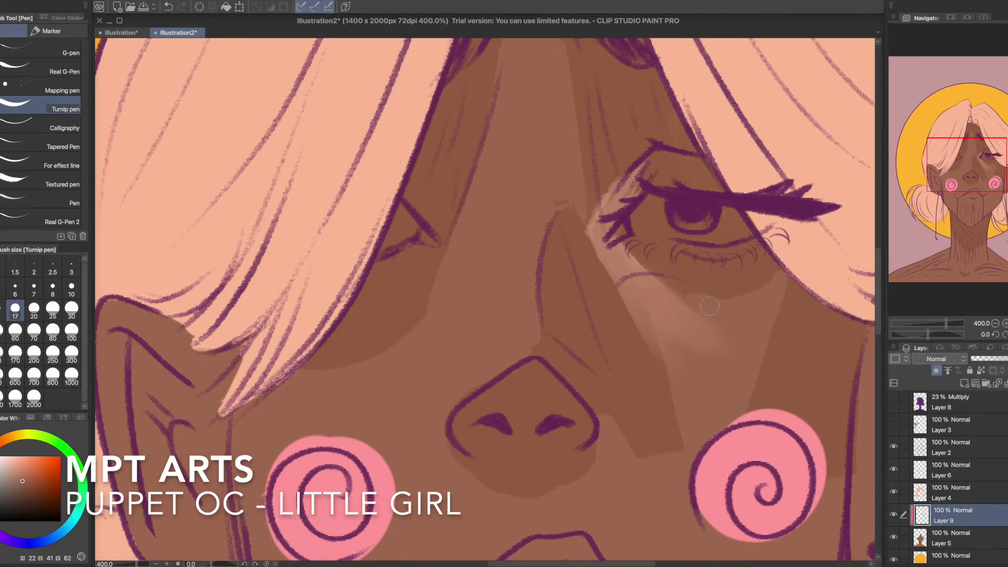
# Step: Add lighter Design pencil strokes to the cheek highlight under the right eye, blend them in and undo the last blend stroke
pyautogui.press('b')
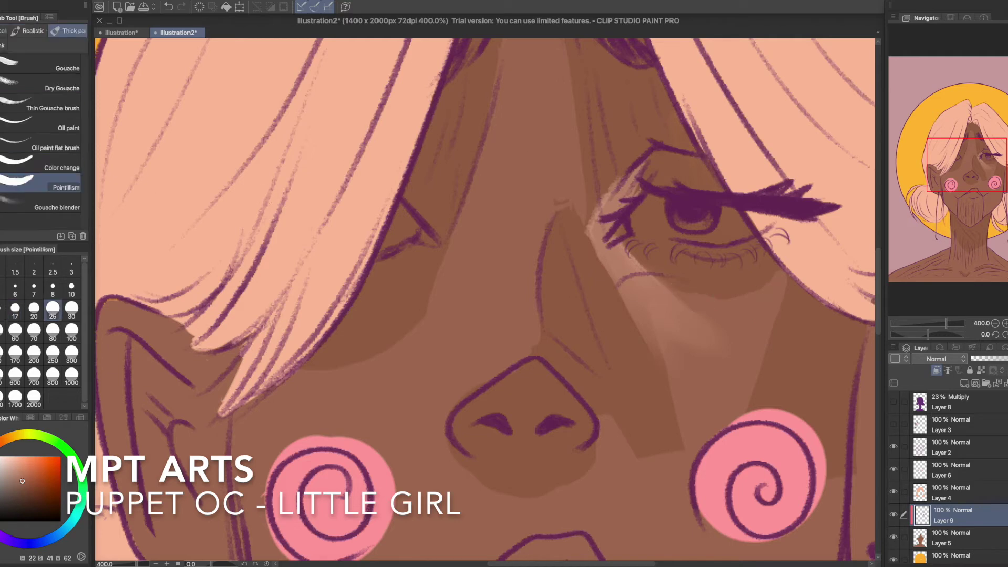
pyautogui.press('p')
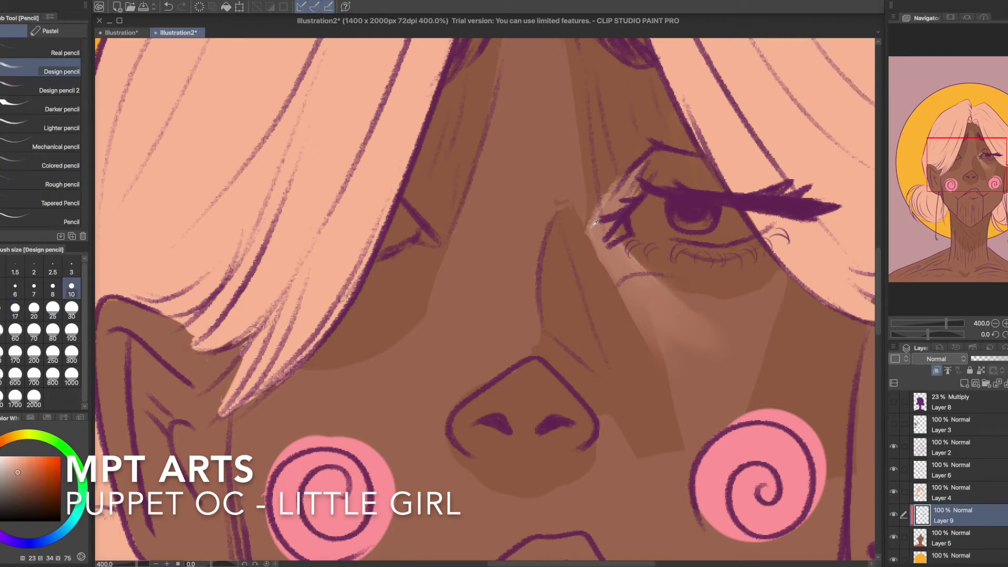
pyautogui.moveTo(641, 280); pyautogui.dragTo(667, 317)
pyautogui.moveTo(625, 284); pyautogui.dragTo(646, 324)
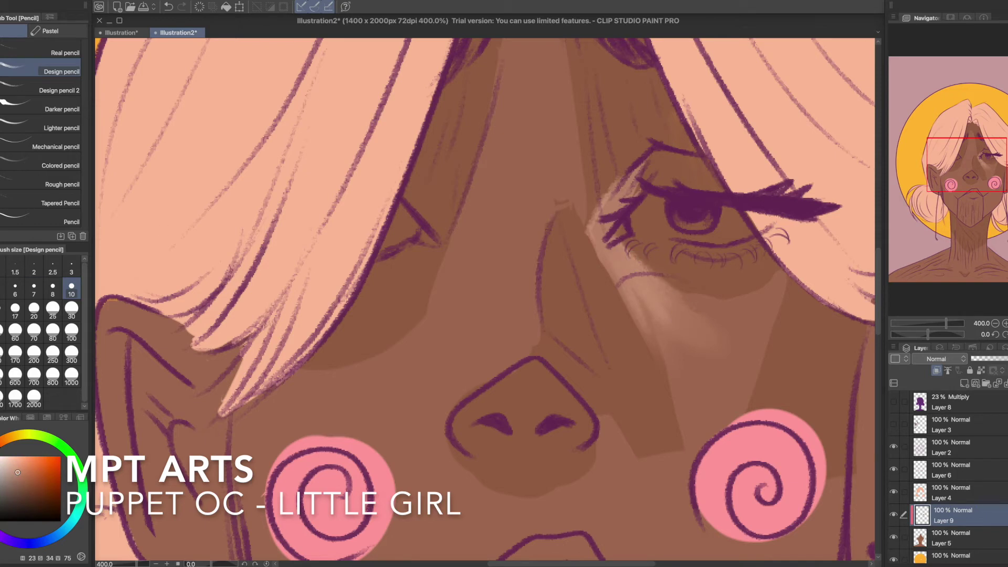
pyautogui.press('e')
pyautogui.press('j')
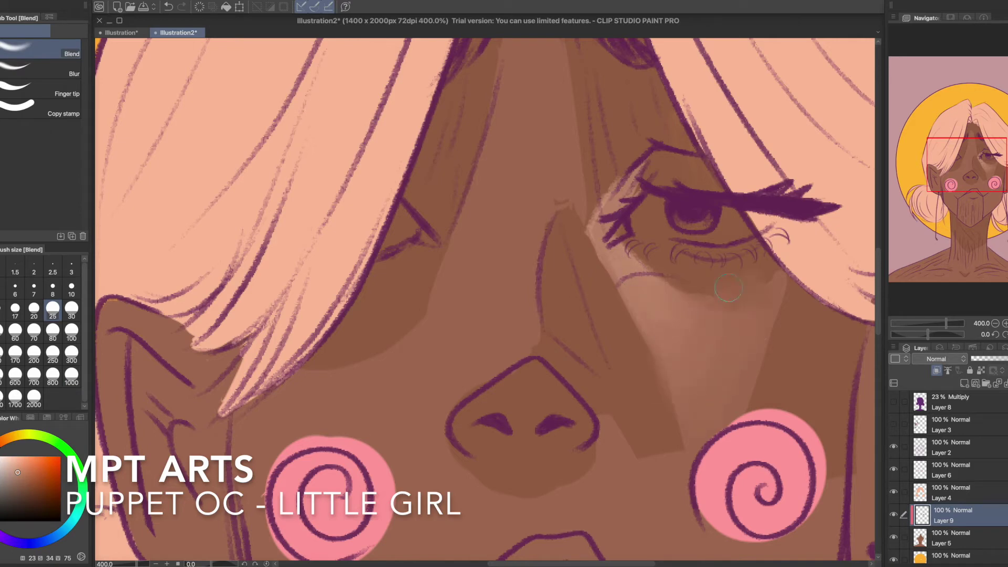
pyautogui.press('super+z')
# Step: Paint a matching highlight from the inner corner of the left eye down the cheek and blend its lower edge
pyautogui.scroll(-3, 984, 156)
pyautogui.scroll(1, 983, 152)
pyautogui.moveTo(983, 153)
pyautogui.mouseDown()
pyautogui.moveTo(959, 171)
pyautogui.moveTo(989, 130)
pyautogui.moveTo(980, 157)
pyautogui.mouseUp()
pyautogui.scroll(6, 989, 130)
pyautogui.scroll(-3, 981, 157)
pyautogui.keyDown('alt'); pyautogui.click(532, 289); pyautogui.keyUp('alt')
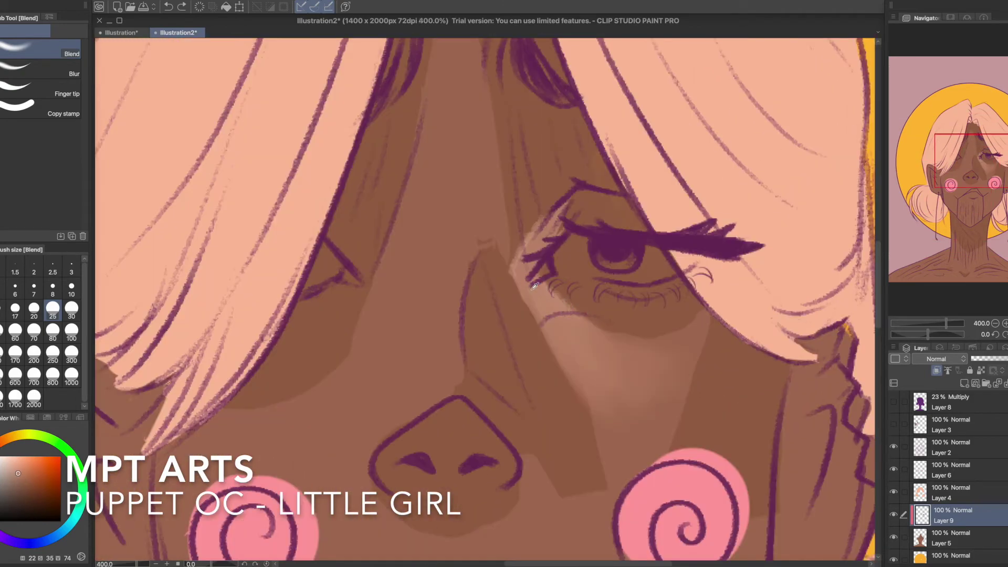
pyautogui.press('p')
pyautogui.moveTo(347, 247)
pyautogui.mouseDown()
pyautogui.moveTo(377, 279)
pyautogui.moveTo(322, 365)
pyautogui.mouseUp()
pyautogui.moveTo(381, 281)
pyautogui.mouseDown()
pyautogui.moveTo(331, 365)
pyautogui.moveTo(387, 290)
pyautogui.moveTo(352, 391)
pyautogui.moveTo(313, 391)
pyautogui.mouseUp()
pyautogui.press('j')
pyautogui.moveTo(339, 336)
pyautogui.mouseDown()
pyautogui.moveTo(315, 401)
pyautogui.moveTo(326, 392)
pyautogui.mouseUp()
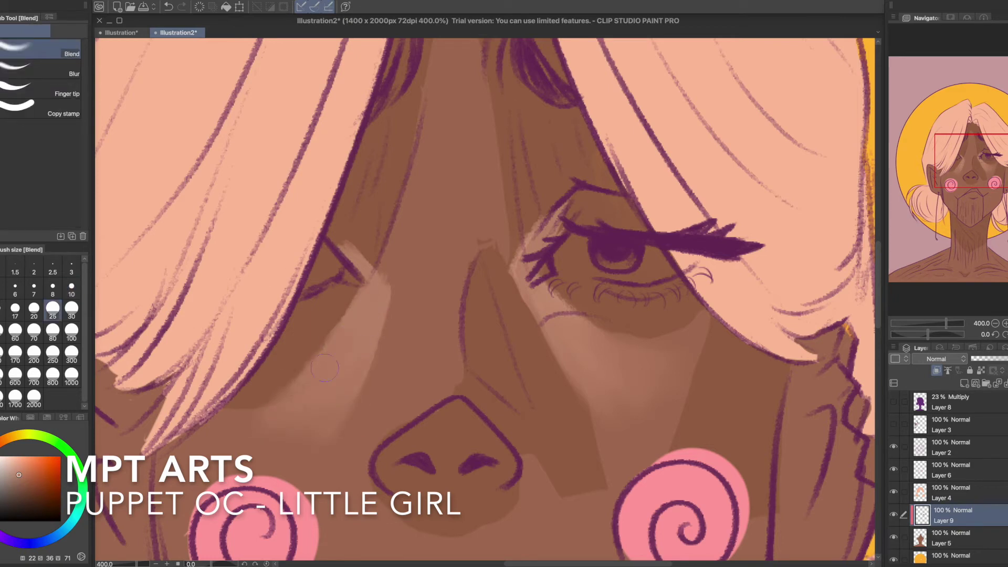
pyautogui.moveTo(960, 157)
pyautogui.mouseDown()
pyautogui.moveTo(962, 185)
pyautogui.moveTo(975, 169)
pyautogui.mouseUp()
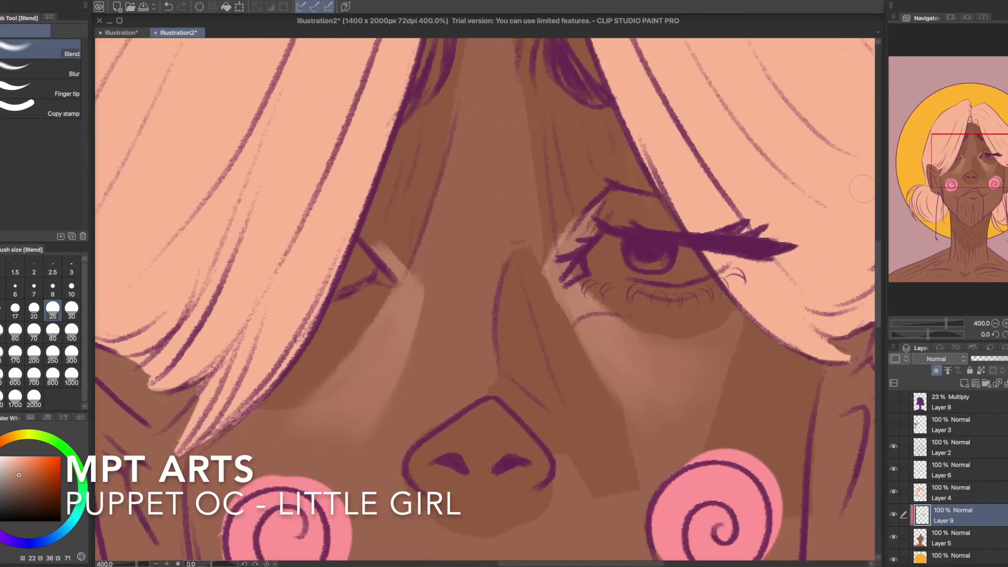
# Step: Fill the whites of both eyes with a pale greyish pink using the Turnip pen at size 17
pyautogui.press('p')
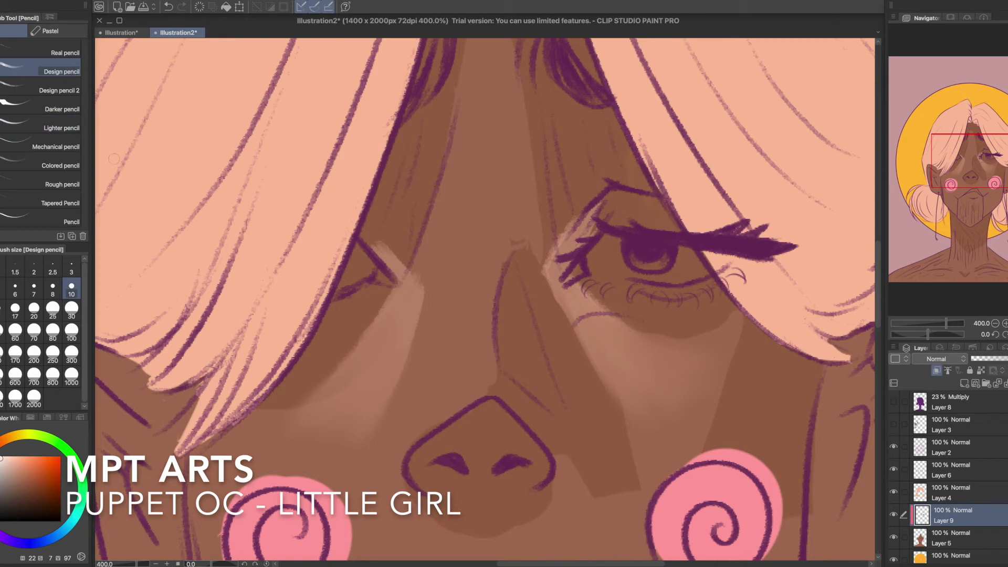
pyautogui.click(63, 107)
pyautogui.moveTo(609, 252)
pyautogui.mouseDown()
pyautogui.moveTo(577, 268)
pyautogui.moveTo(617, 239)
pyautogui.mouseUp()
pyautogui.hotkey('ctrl', 'z')
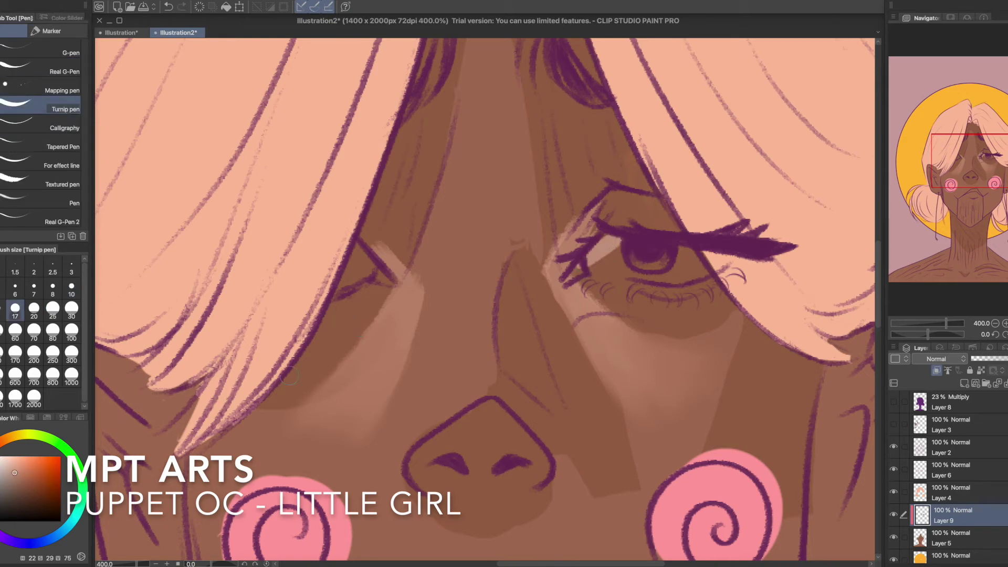
pyautogui.hotkey('ctrl', 'z')
pyautogui.moveTo(592, 262)
pyautogui.mouseDown()
pyautogui.moveTo(612, 241)
pyautogui.moveTo(695, 260)
pyautogui.moveTo(651, 273)
pyautogui.moveTo(607, 251)
pyautogui.moveTo(613, 261)
pyautogui.mouseUp()
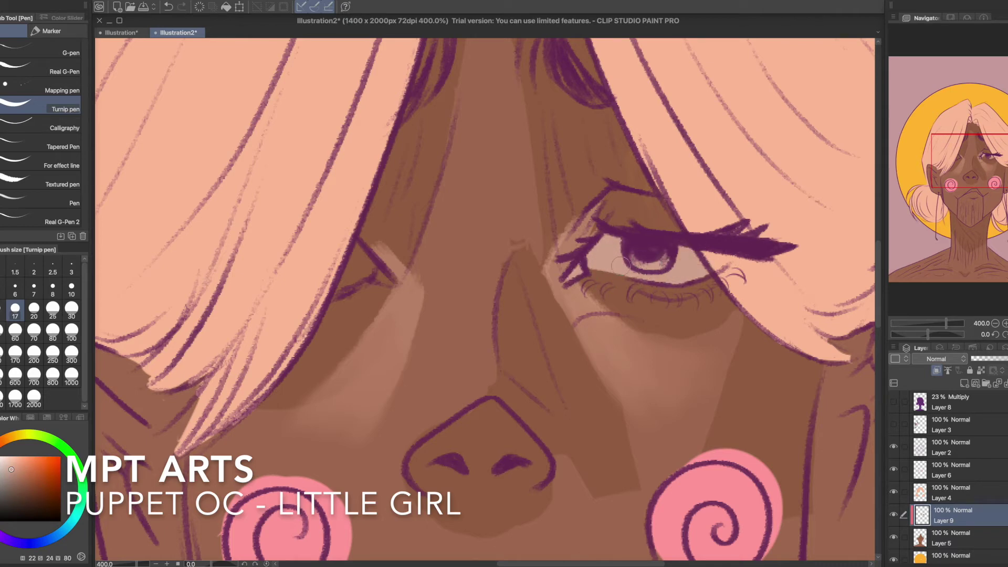
pyautogui.moveTo(353, 258)
pyautogui.mouseDown()
pyautogui.moveTo(381, 278)
pyautogui.moveTo(349, 269)
pyautogui.mouseUp()
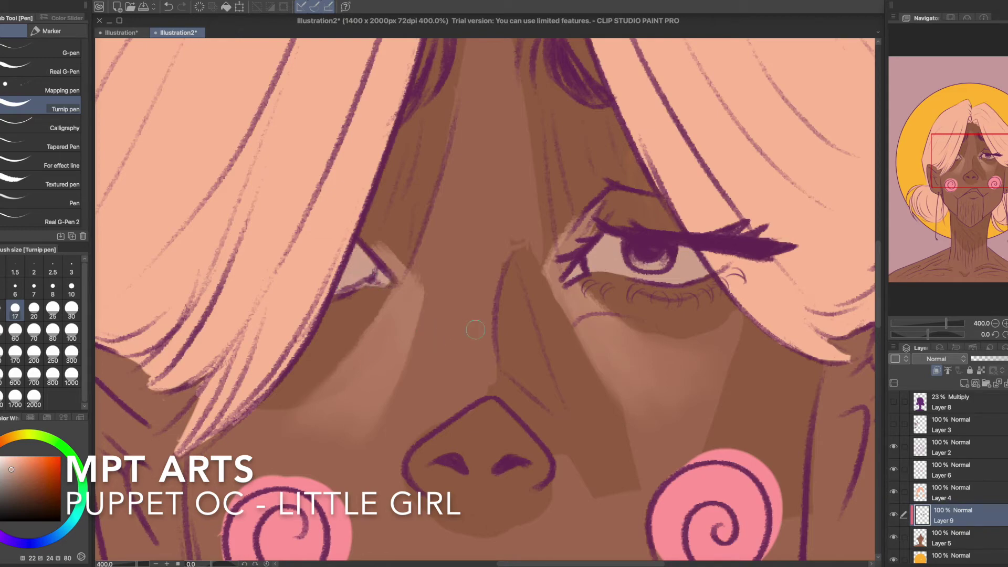
# Step: Shade the upper part of both eye whites with a darker tone and tint the inner corners with a redder hue
pyautogui.press('super+minus')
pyautogui.press('super+minus')
pyautogui.press('super+minus')
pyautogui.moveTo(975, 166)
pyautogui.mouseDown()
pyautogui.moveTo(969, 204)
pyautogui.moveTo(981, 185)
pyautogui.mouseUp()
pyautogui.press('super+plus')
pyautogui.press('super+plus')
pyautogui.press('super+plus')
pyautogui.moveTo(699, 277)
pyautogui.mouseDown()
pyautogui.moveTo(682, 263)
pyautogui.moveTo(713, 280)
pyautogui.mouseUp()
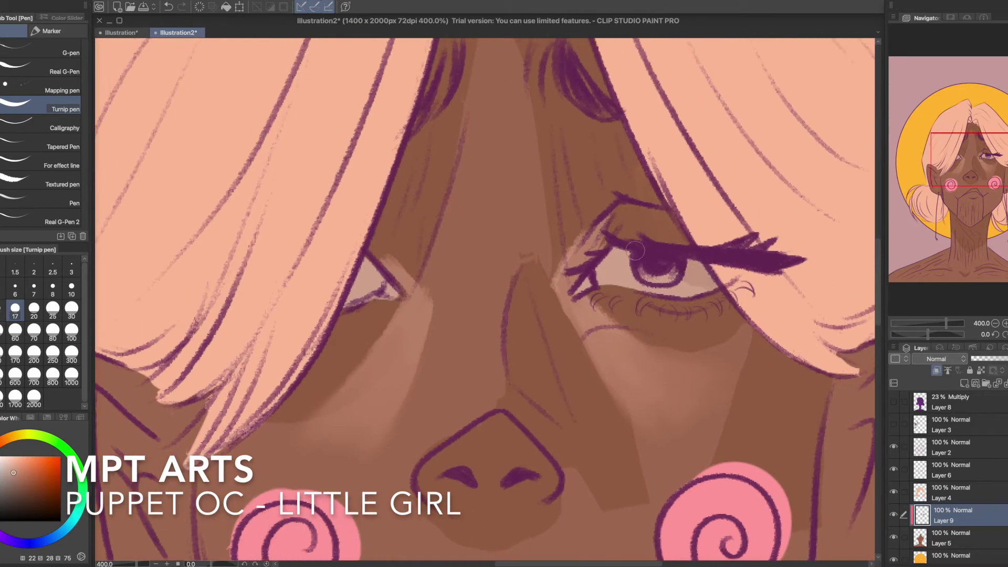
pyautogui.moveTo(388, 273); pyautogui.dragTo(378, 285)
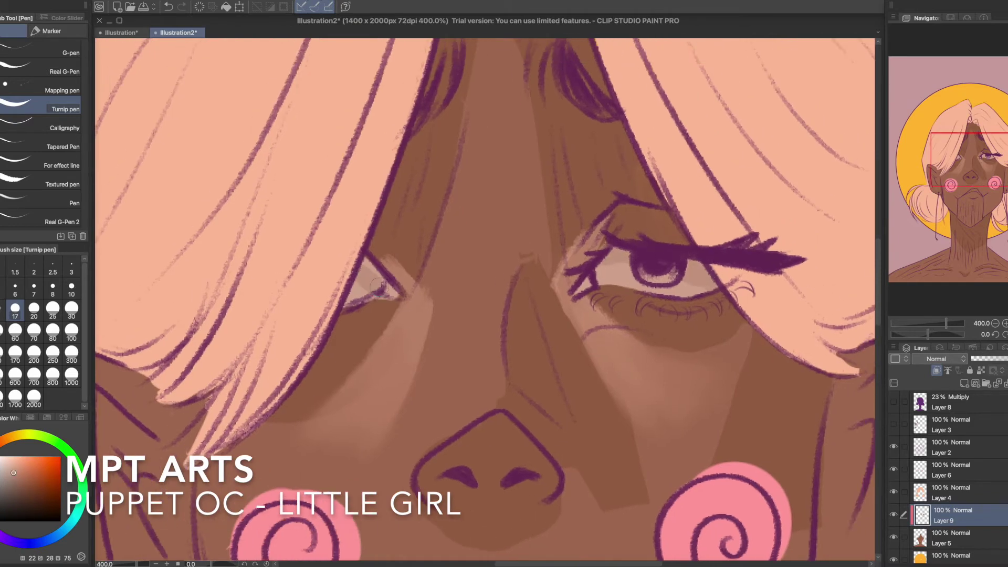
pyautogui.click(0, 458)
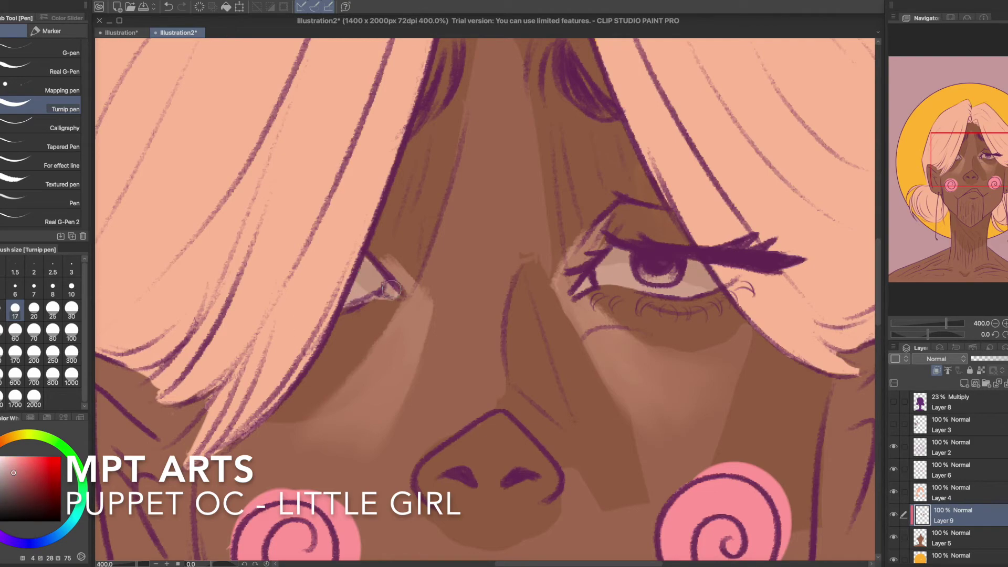
pyautogui.moveTo(589, 282); pyautogui.dragTo(581, 287)
# Step: Select Layer 4, lock its transparent pixels and sample the peach hair colour
pyautogui.press('super+minus')
pyautogui.press('super+minus')
pyautogui.press('super+minus')
pyautogui.moveTo(977, 172); pyautogui.dragTo(986, 218)
pyautogui.click(975, 493)
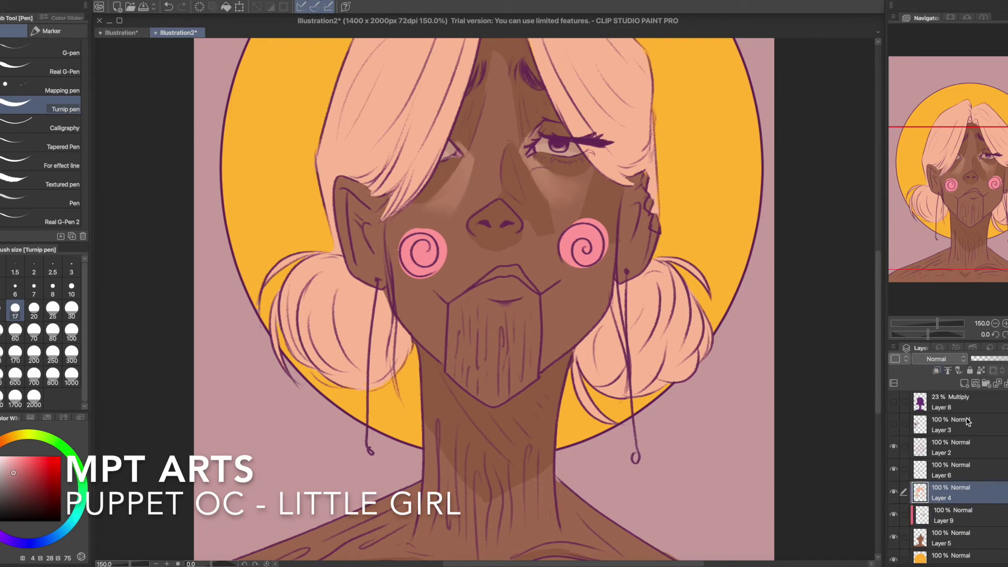
pyautogui.click(980, 371)
pyautogui.moveTo(294, 252); pyautogui.dragTo(320, 303)
pyautogui.keyDown('alt'); pyautogui.click(423, 117); pyautogui.keyUp('alt')
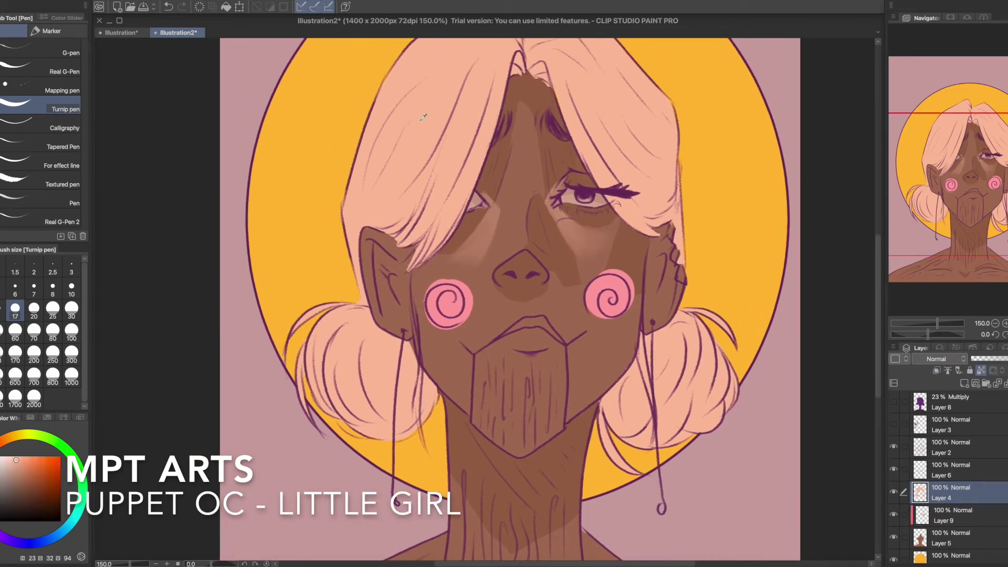
# Step: Try the Shadow and Highlight airbrushes on the left hair bun and undo the strokes
pyautogui.press('b')
pyautogui.click(23, 111)
pyautogui.moveTo(379, 334); pyautogui.dragTo(391, 426)
pyautogui.hotkey('ctrl', 'z')
pyautogui.click(25, 90)
pyautogui.moveTo(339, 327); pyautogui.dragTo(336, 397)
pyautogui.moveTo(350, 330); pyautogui.dragTo(376, 413)
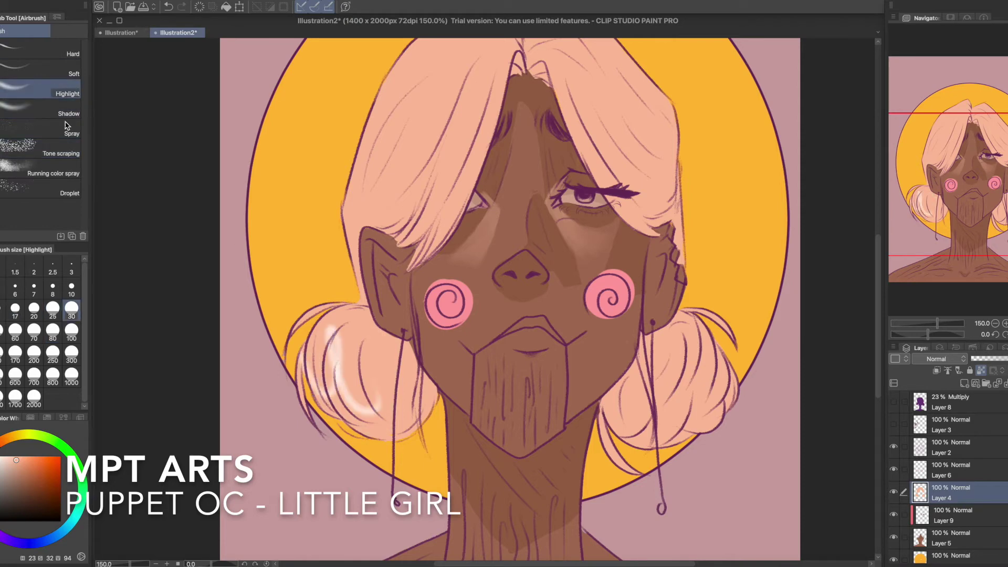
pyautogui.hotkey('ctrl', 'z')
pyautogui.hotkey('ctrl', 'z')
# Step: Shade both hair buns and the lower ends of the hair with a darker tone using the Soft airbrush at size 300
pyautogui.click(42, 71)
pyautogui.click(24, 476)
pyautogui.click(71, 353)
pyautogui.moveTo(326, 391); pyautogui.dragTo(384, 439)
pyautogui.moveTo(729, 415); pyautogui.dragTo(672, 391)
pyautogui.moveTo(270, 446); pyautogui.dragTo(356, 453)
pyautogui.moveTo(299, 377); pyautogui.dragTo(374, 446)
pyautogui.moveTo(730, 373); pyautogui.dragTo(594, 492)
pyautogui.moveTo(383, 225)
pyautogui.mouseDown()
pyautogui.moveTo(420, 246)
pyautogui.moveTo(454, 226)
pyautogui.moveTo(485, 170)
pyautogui.mouseUp()
pyautogui.moveTo(625, 231)
pyautogui.mouseDown()
pyautogui.moveTo(653, 208)
pyautogui.moveTo(669, 236)
pyautogui.mouseUp()
pyautogui.moveTo(366, 205); pyautogui.dragTo(375, 310)
pyautogui.moveTo(459, 86); pyautogui.dragTo(480, 172)
# Step: Lighten the crown of the hair on both sides of the parting with a paler peach using the Soft airbrush
pyautogui.keyDown('alt'); pyautogui.click(481, 172); pyautogui.keyUp('alt')
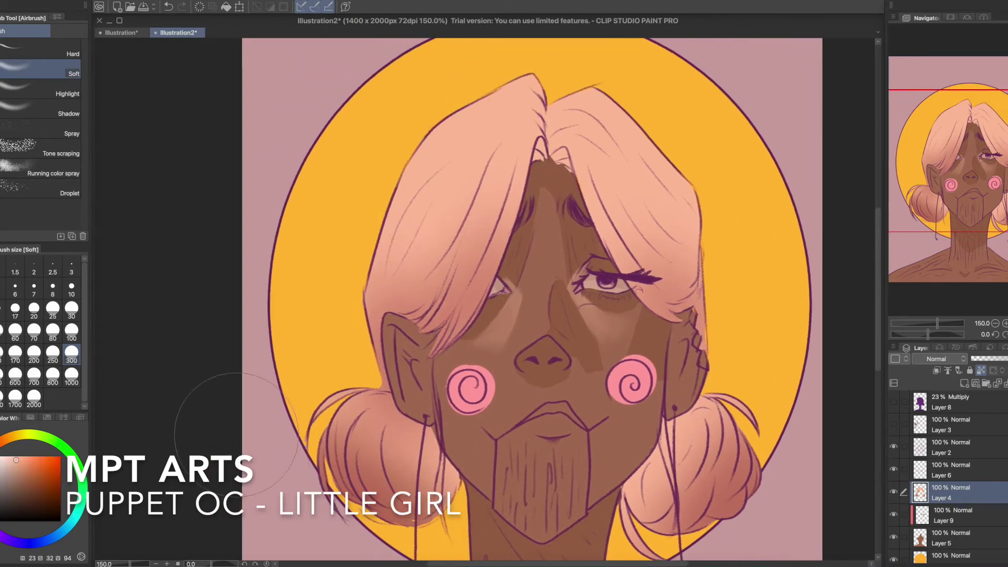
pyautogui.click(13, 456)
pyautogui.moveTo(488, 112); pyautogui.dragTo(569, 113)
pyautogui.moveTo(467, 157); pyautogui.dragTo(496, 178)
pyautogui.moveTo(593, 113)
pyautogui.mouseDown()
pyautogui.moveTo(630, 152)
pyautogui.moveTo(603, 131)
pyautogui.mouseUp()
pyautogui.moveTo(528, 129); pyautogui.dragTo(506, 108)
pyautogui.moveTo(958, 187)
pyautogui.mouseDown()
pyautogui.moveTo(968, 202)
pyautogui.moveTo(964, 187)
pyautogui.mouseUp()
# Step: Add a new layer above Layer 4 and paint jagged near-white shine on the left hair section with the Turnip pen
pyautogui.click(964, 383)
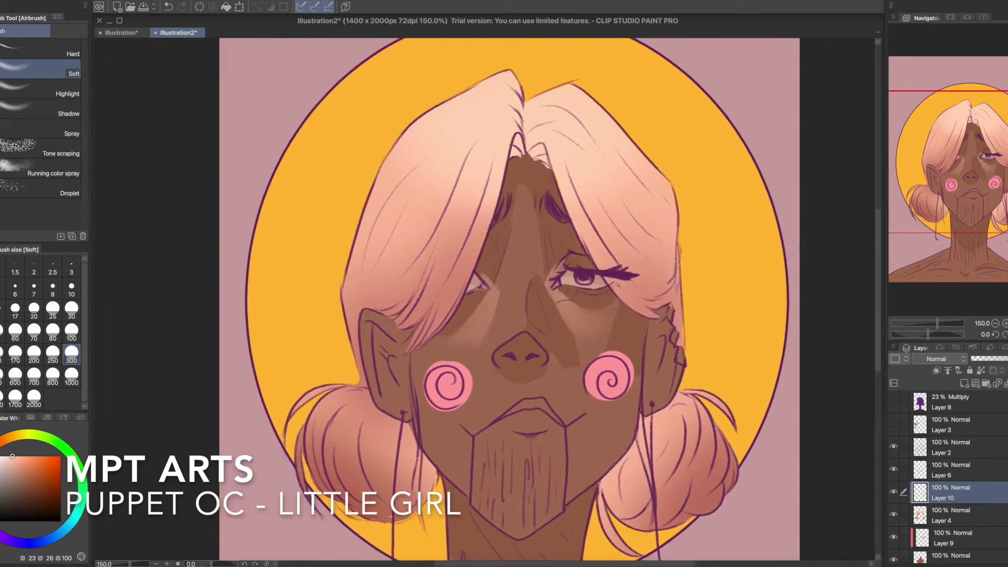
pyautogui.press('p')
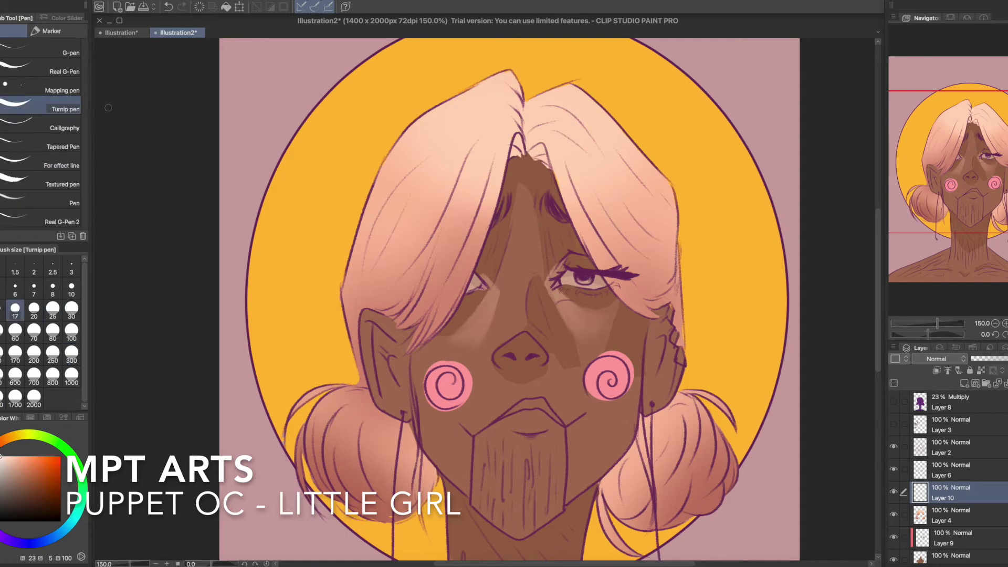
pyautogui.moveTo(400, 138); pyautogui.dragTo(377, 186)
pyautogui.press('super+z')
pyautogui.moveTo(402, 138)
pyautogui.mouseDown()
pyautogui.moveTo(367, 217)
pyautogui.moveTo(391, 187)
pyautogui.moveTo(378, 236)
pyautogui.mouseUp()
pyautogui.moveTo(377, 236)
pyautogui.mouseDown()
pyautogui.moveTo(408, 165)
pyautogui.moveTo(447, 124)
pyautogui.moveTo(389, 194)
pyautogui.moveTo(398, 144)
pyautogui.moveTo(431, 170)
pyautogui.moveTo(463, 145)
pyautogui.mouseUp()
pyautogui.moveTo(464, 146); pyautogui.dragTo(444, 214)
pyautogui.press('super+z')
pyautogui.hotkey('ctrl', 'z')
pyautogui.moveTo(461, 142); pyautogui.dragTo(419, 176)
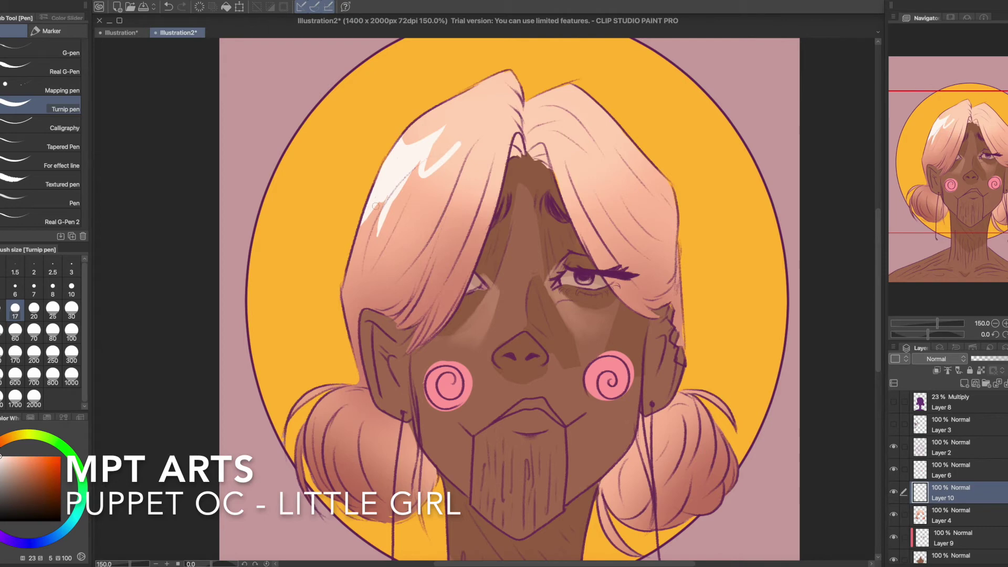
pyautogui.moveTo(388, 209)
pyautogui.mouseDown()
pyautogui.moveTo(422, 184)
pyautogui.moveTo(424, 207)
pyautogui.moveTo(452, 151)
pyautogui.moveTo(431, 193)
pyautogui.moveTo(440, 171)
pyautogui.moveTo(399, 193)
pyautogui.moveTo(417, 169)
pyautogui.mouseUp()
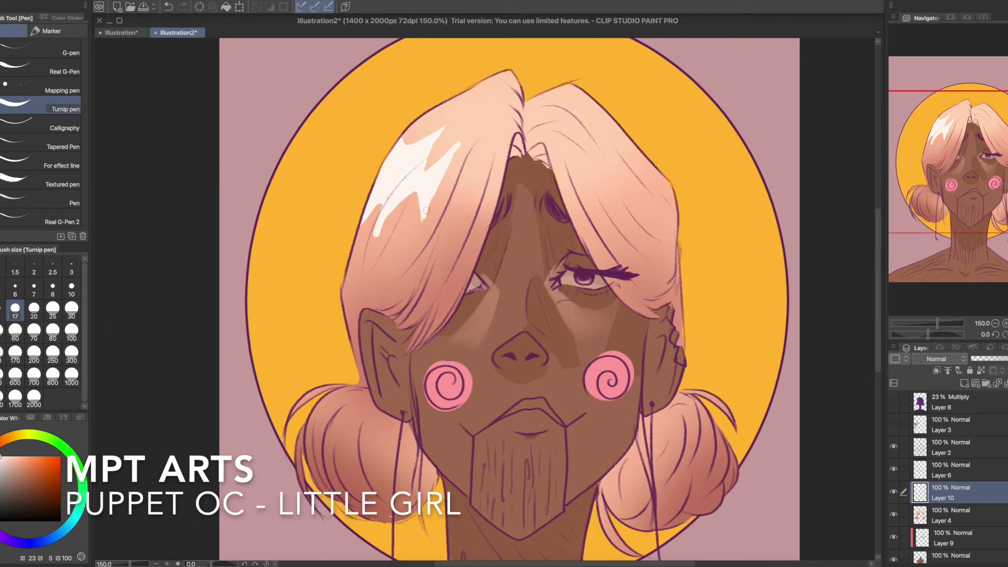
pyautogui.hotkey('ctrl', 'z')
pyautogui.moveTo(420, 227)
pyautogui.mouseDown()
pyautogui.moveTo(435, 186)
pyautogui.moveTo(465, 157)
pyautogui.moveTo(448, 220)
pyautogui.moveTo(435, 191)
pyautogui.moveTo(451, 179)
pyautogui.mouseUp()
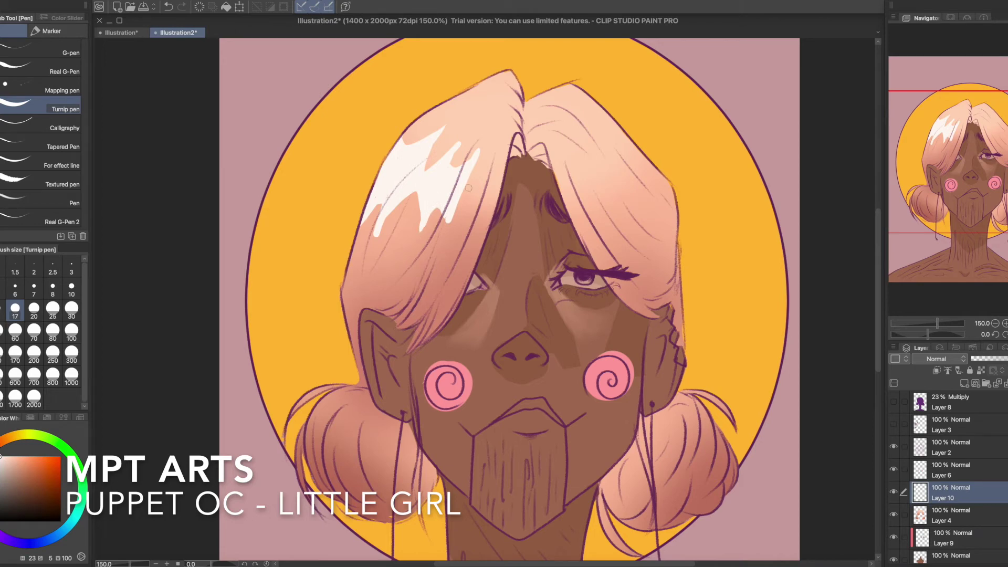
# Step: Extend the near-white shine to the parting and paint a matching jagged band across the right hair section
pyautogui.moveTo(460, 187)
pyautogui.mouseDown()
pyautogui.moveTo(489, 157)
pyautogui.moveTo(468, 209)
pyautogui.moveTo(491, 170)
pyautogui.moveTo(486, 199)
pyautogui.moveTo(497, 192)
pyautogui.moveTo(586, 232)
pyautogui.moveTo(575, 142)
pyautogui.moveTo(600, 157)
pyautogui.moveTo(614, 123)
pyautogui.moveTo(649, 170)
pyautogui.mouseUp()
pyautogui.moveTo(582, 238)
pyautogui.mouseDown()
pyautogui.moveTo(604, 224)
pyautogui.moveTo(614, 192)
pyautogui.moveTo(633, 202)
pyautogui.moveTo(638, 163)
pyautogui.moveTo(629, 171)
pyautogui.moveTo(619, 141)
pyautogui.moveTo(621, 164)
pyautogui.moveTo(616, 152)
pyautogui.moveTo(603, 174)
pyautogui.moveTo(604, 161)
pyautogui.moveTo(587, 161)
pyautogui.moveTo(597, 188)
pyautogui.moveTo(591, 179)
pyautogui.moveTo(568, 198)
pyautogui.moveTo(576, 219)
pyautogui.moveTo(567, 184)
pyautogui.moveTo(583, 201)
pyautogui.moveTo(601, 169)
pyautogui.moveTo(624, 181)
pyautogui.mouseUp()
pyautogui.moveTo(600, 219); pyautogui.dragTo(596, 214)
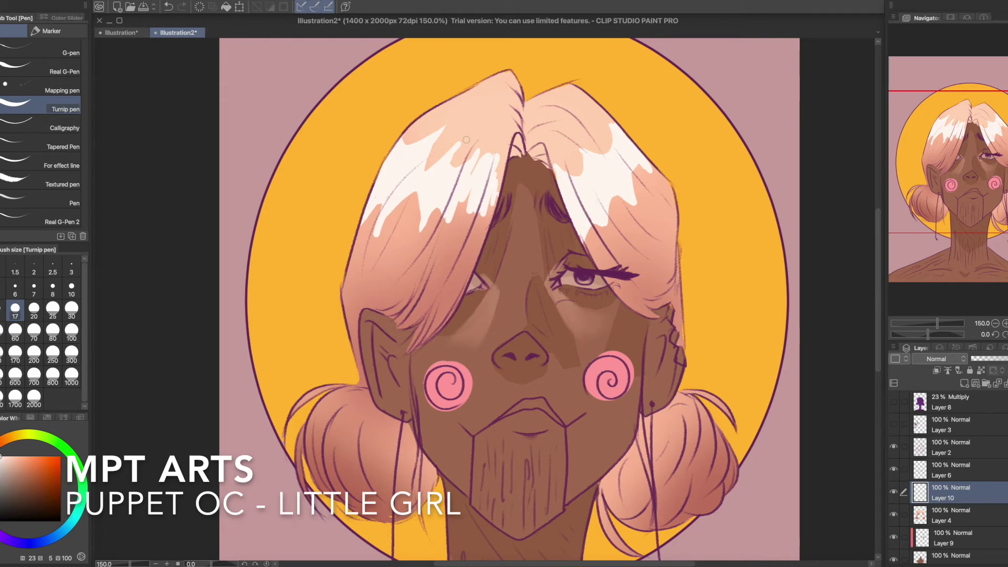
# Step: Erase thin strand-like streaks through the white hair shine on both sides with the Hard eraser at size 10
pyautogui.press('e')
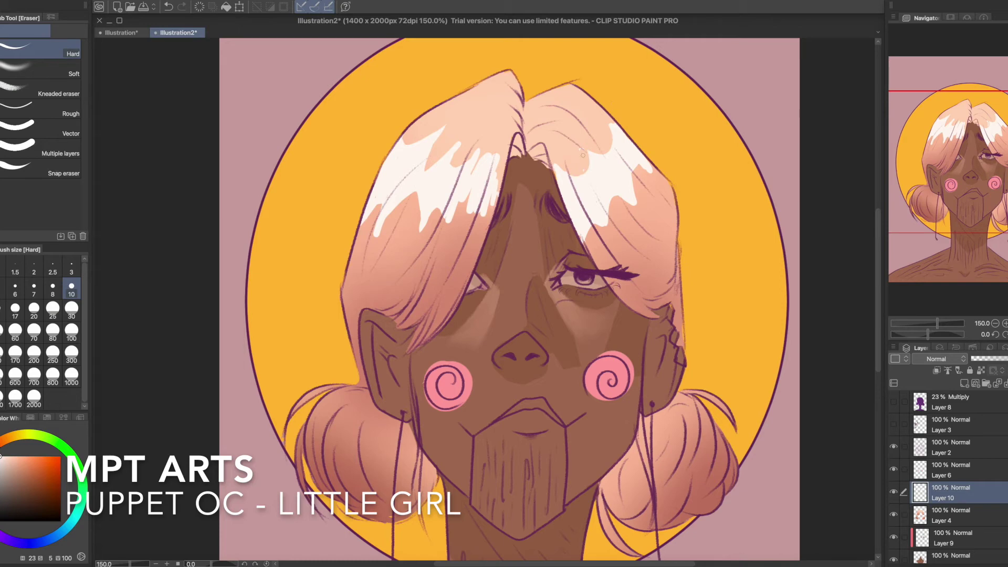
pyautogui.moveTo(633, 154)
pyautogui.mouseDown()
pyautogui.moveTo(597, 195)
pyautogui.moveTo(604, 205)
pyautogui.mouseUp()
pyautogui.moveTo(607, 170); pyautogui.dragTo(583, 223)
pyautogui.moveTo(439, 135); pyautogui.dragTo(418, 201)
pyautogui.moveTo(458, 167); pyautogui.dragTo(420, 231)
pyautogui.moveTo(486, 153)
pyautogui.mouseDown()
pyautogui.moveTo(452, 219)
pyautogui.moveTo(466, 214)
pyautogui.mouseUp()
pyautogui.moveTo(420, 141); pyautogui.dragTo(389, 212)
pyautogui.moveTo(410, 146); pyautogui.dragTo(381, 206)
pyautogui.hotkey('ctrl', 'z')
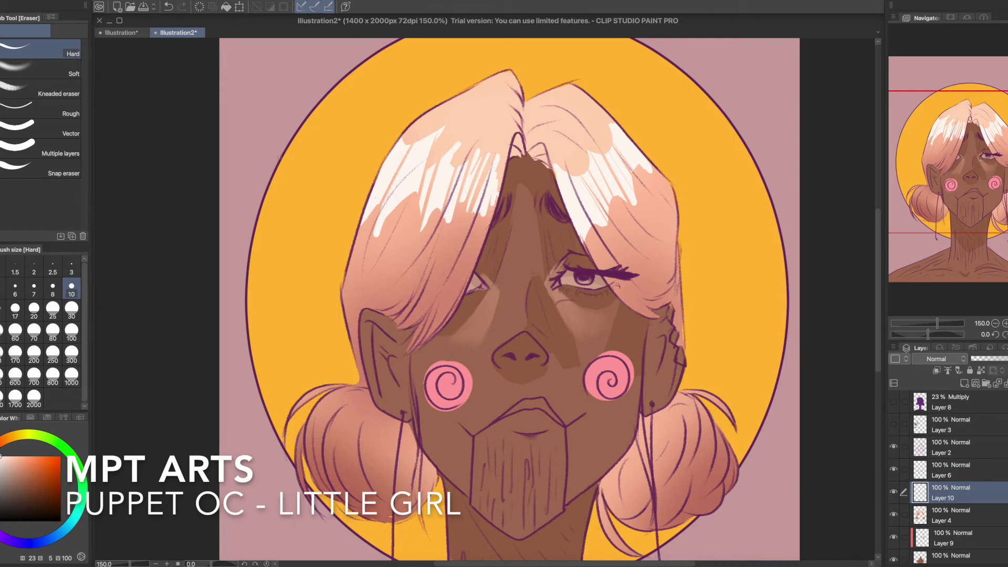
# Step: Draw thin muted-peach strands on Layer 4 through the right hair section with the Design pencil at size 10
pyautogui.keyDown('alt'); pyautogui.click(353, 397); pyautogui.keyUp('alt')
pyautogui.click(940, 509)
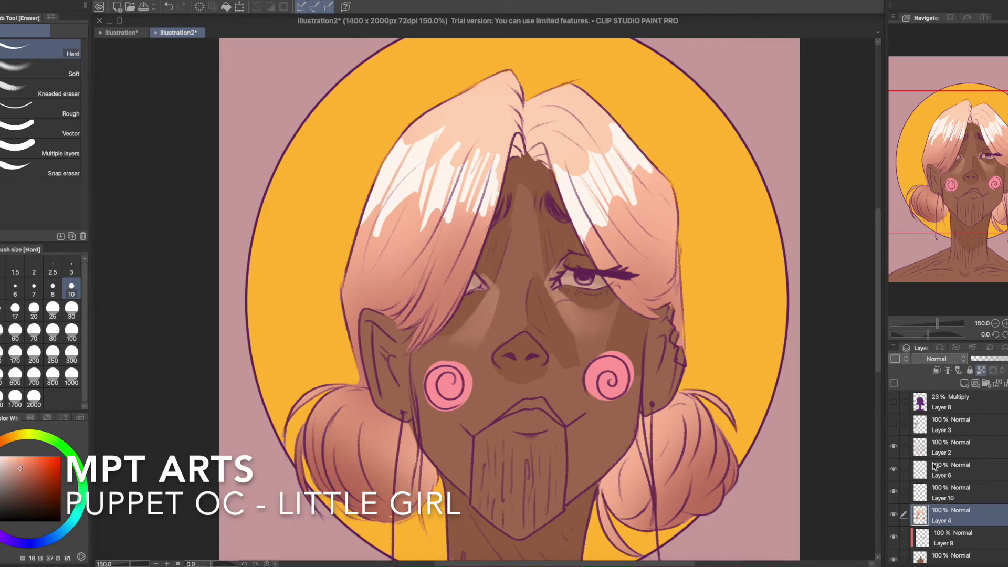
pyautogui.hotkey('ctrl', 'z')
pyautogui.press('p')
pyautogui.press('p')
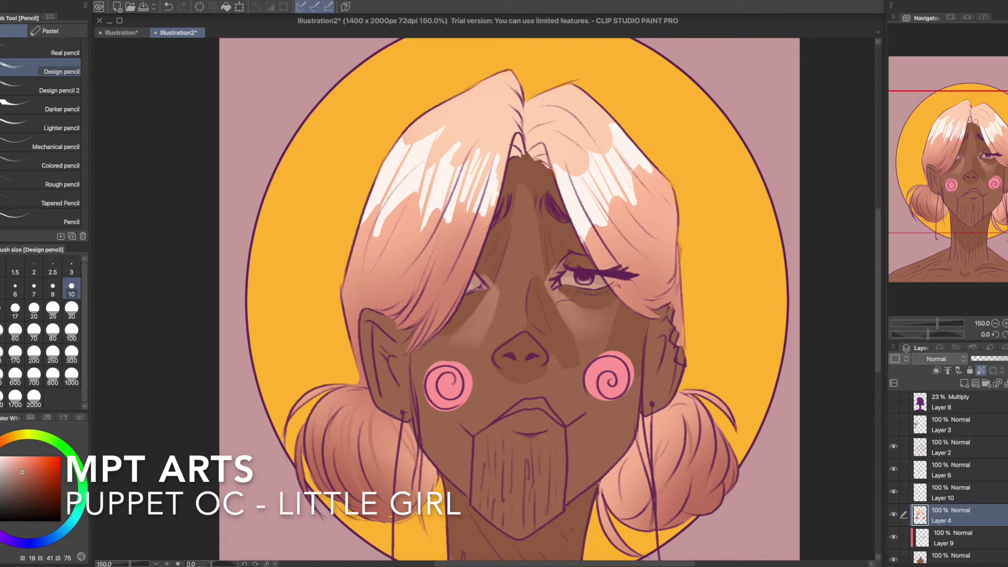
pyautogui.moveTo(561, 152); pyautogui.dragTo(611, 252)
pyautogui.moveTo(580, 145); pyautogui.dragTo(649, 246)
pyautogui.moveTo(638, 172); pyautogui.dragTo(662, 235)
# Step: Draw matching muted-peach strands down the left hair section, through and below the white shine
pyautogui.moveTo(388, 215); pyautogui.dragTo(371, 302)
pyautogui.moveTo(428, 202); pyautogui.dragTo(388, 276)
pyautogui.moveTo(484, 133); pyautogui.dragTo(472, 174)
pyautogui.moveTo(471, 182); pyautogui.dragTo(442, 291)
pyautogui.moveTo(402, 163); pyautogui.dragTo(392, 182)
pyautogui.moveTo(376, 206)
pyautogui.mouseDown()
pyautogui.moveTo(365, 244)
pyautogui.moveTo(377, 279)
pyautogui.mouseUp()
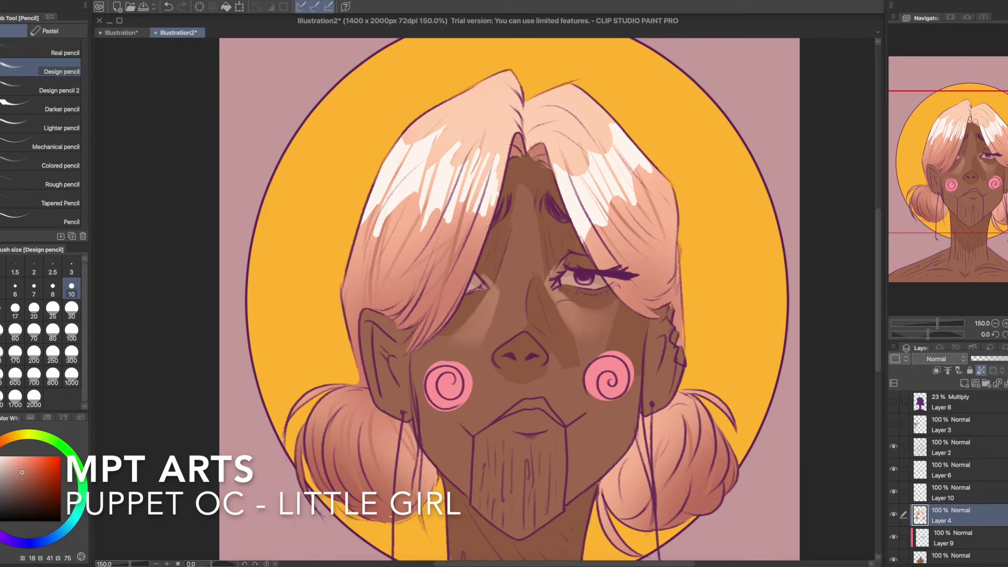
# Step: Add fine muted-peach strands to the crown on both sides of the parting
pyautogui.moveTo(531, 132)
pyautogui.mouseDown()
pyautogui.moveTo(556, 116)
pyautogui.moveTo(606, 132)
pyautogui.mouseUp()
pyautogui.moveTo(506, 125); pyautogui.dragTo(478, 168)
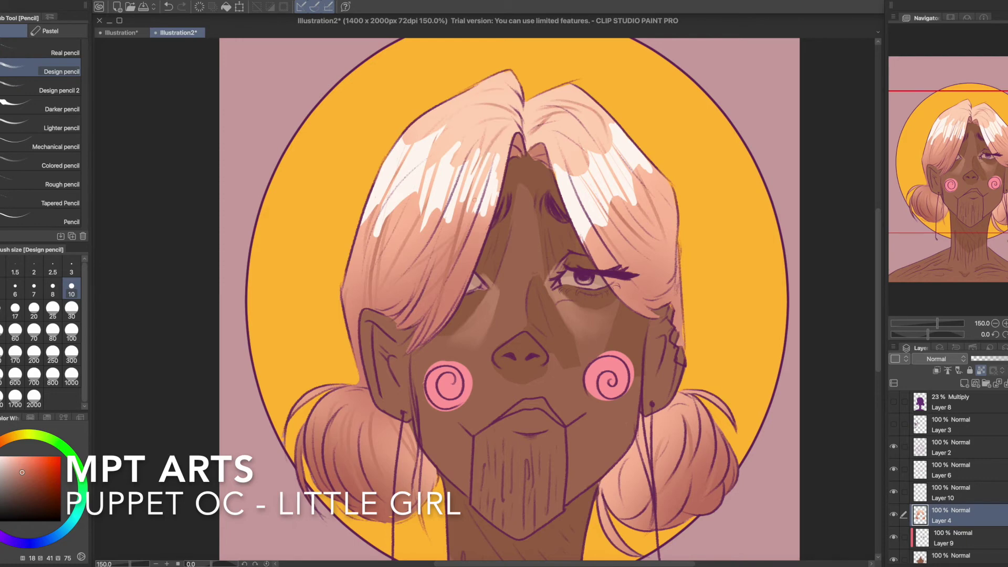
pyautogui.moveTo(508, 124); pyautogui.dragTo(480, 165)
# Step: Show the Multiply shadow on Layer 8 and erase it along the left outer edge of the hair with the Hard eraser
pyautogui.hotkey('ctrl', '-')
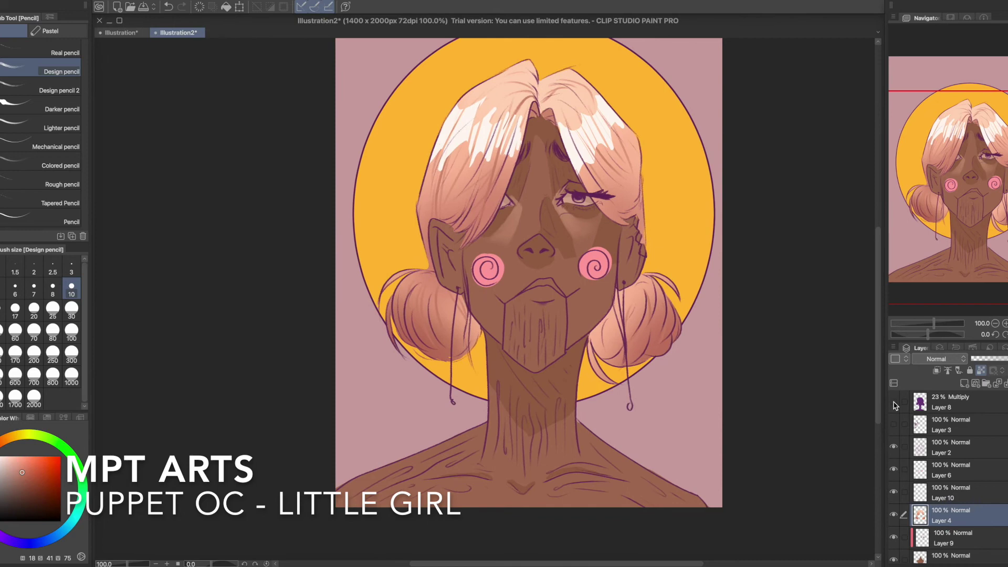
pyautogui.click(892, 402)
pyautogui.click(928, 406)
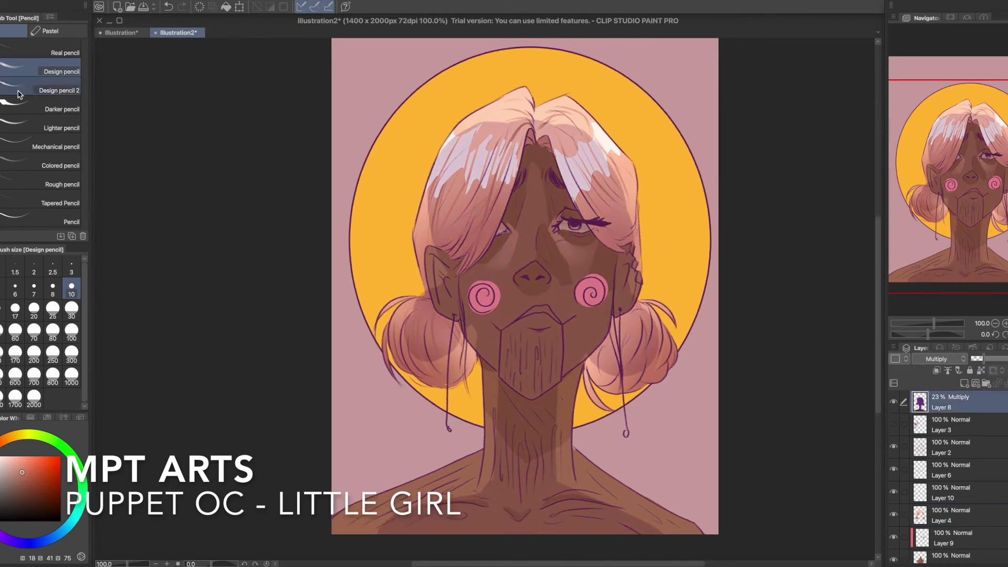
pyautogui.press('e')
pyautogui.moveTo(447, 147); pyautogui.dragTo(434, 181)
pyautogui.moveTo(463, 127); pyautogui.dragTo(432, 195)
# Step: Lower the opacity of the white hair shine on Layer 10 to 46%
pyautogui.click(947, 494)
pyautogui.click(990, 359)
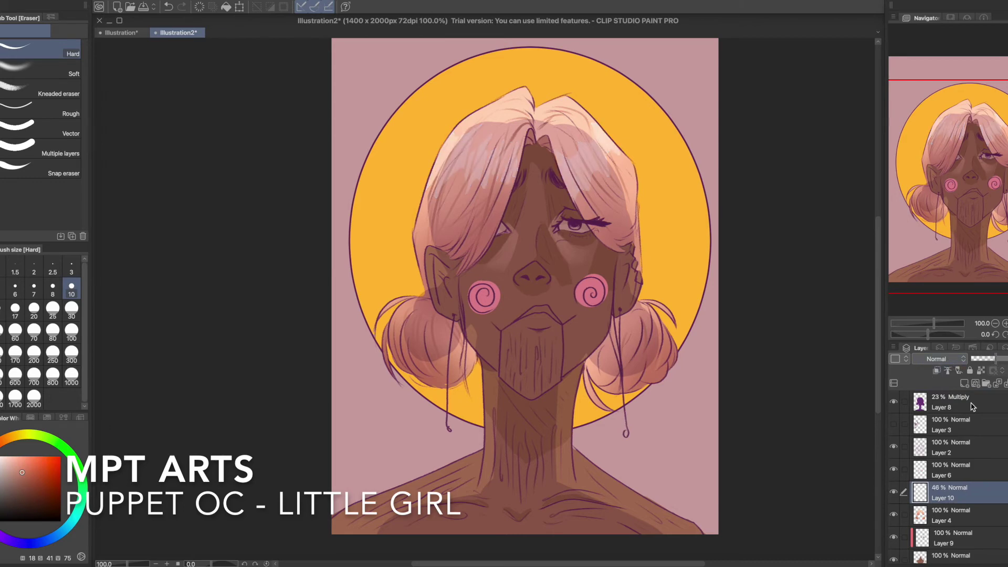
# Step: Change the Paper layer's background colour to a very dark, nearly black maroon
pyautogui.scroll(-4, 947, 472)
pyautogui.doubleClick(920, 552)
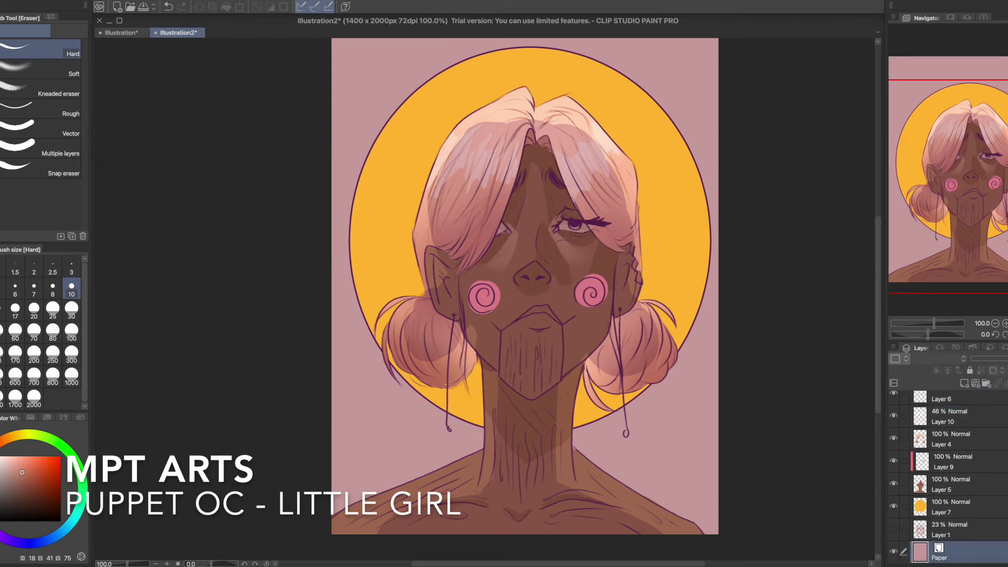
pyautogui.click(413, 316)
pyautogui.click(628, 214)
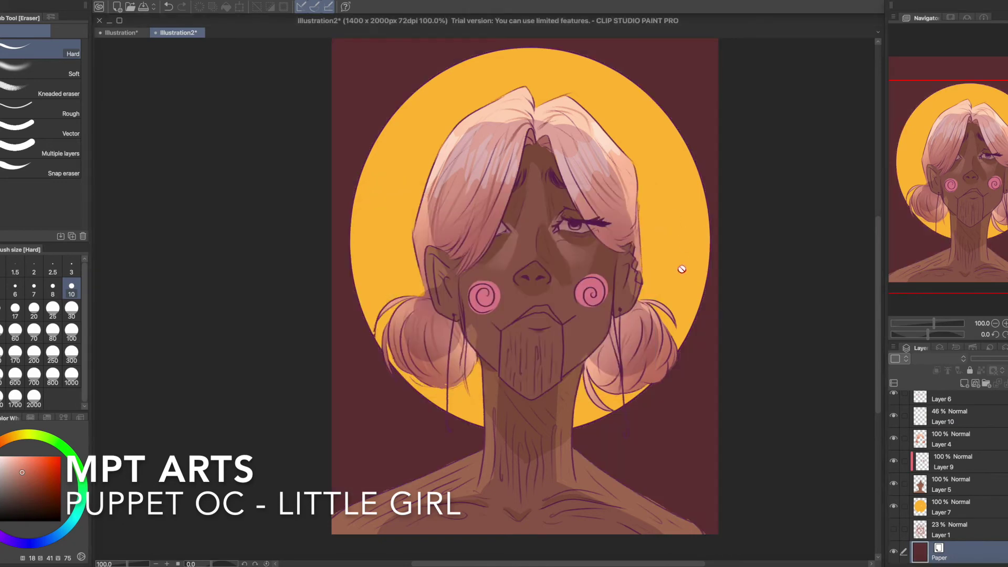
pyautogui.doubleClick(920, 552)
pyautogui.click(406, 348)
pyautogui.click(628, 214)
pyautogui.moveTo(1003, 216); pyautogui.dragTo(998, 210)
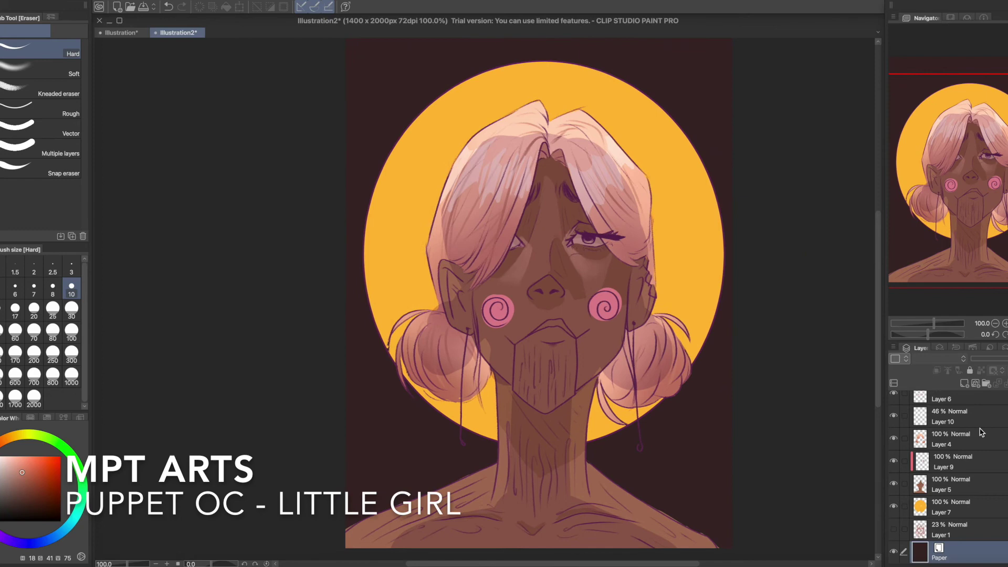
# Step: Airbrush a soft orange glow around the rim of the yellow circle on Layer 7 with the Soft airbrush at size 70
pyautogui.click(965, 510)
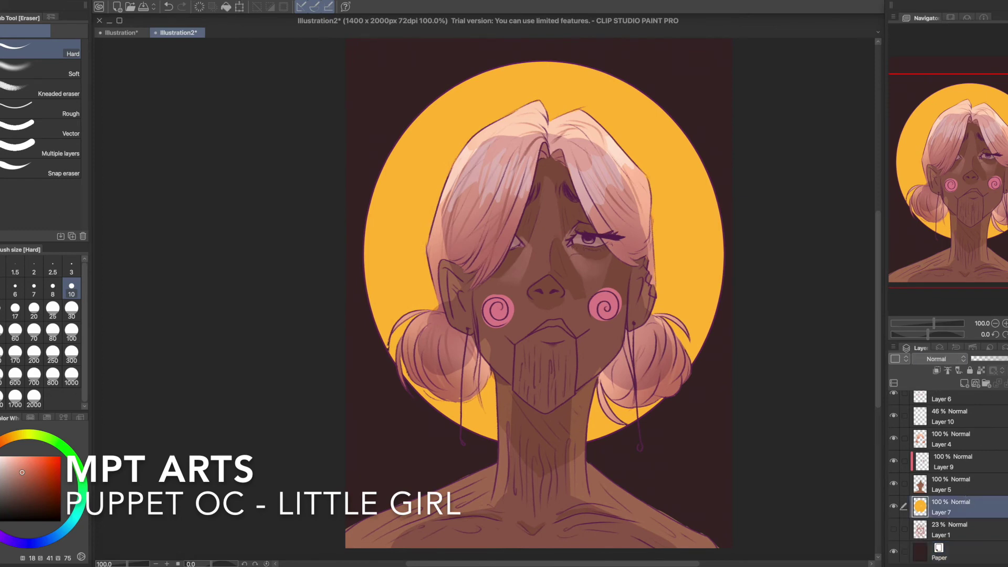
pyautogui.press('b')
pyautogui.press('b')
pyautogui.keyDown('alt'); pyautogui.click(388, 221); pyautogui.keyUp('alt')
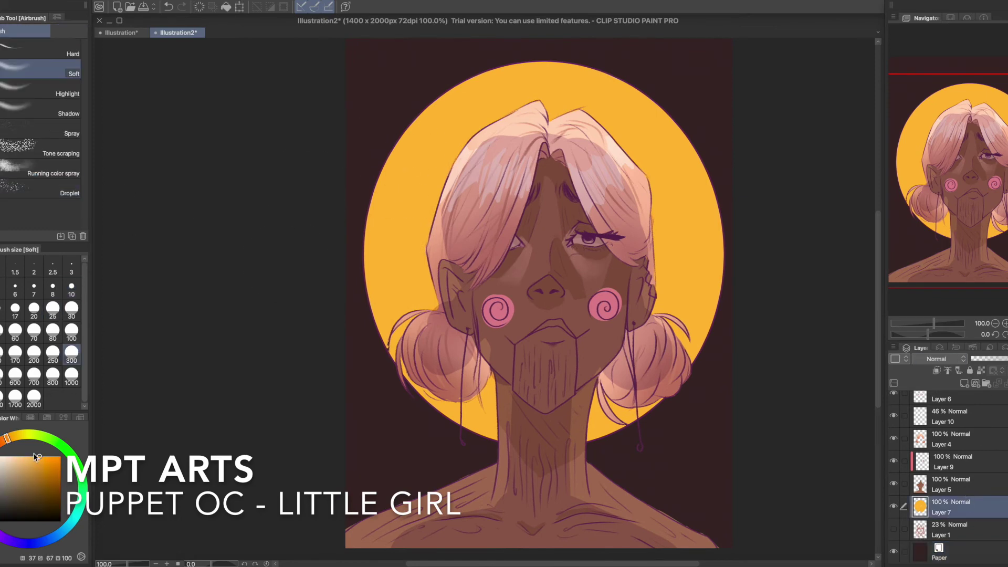
pyautogui.moveTo(36, 455); pyautogui.dragTo(33, 456)
pyautogui.click(33, 331)
pyautogui.moveTo(401, 123)
pyautogui.mouseDown()
pyautogui.moveTo(488, 66)
pyautogui.moveTo(393, 142)
pyautogui.moveTo(370, 250)
pyautogui.moveTo(417, 399)
pyautogui.moveTo(488, 443)
pyautogui.moveTo(648, 422)
pyautogui.mouseUp()
pyautogui.moveTo(593, 445); pyautogui.dragTo(649, 386)
pyautogui.moveTo(618, 430)
pyautogui.mouseDown()
pyautogui.moveTo(703, 357)
pyautogui.moveTo(718, 277)
pyautogui.mouseUp()
pyautogui.moveTo(469, 74)
pyautogui.mouseDown()
pyautogui.moveTo(564, 55)
pyautogui.moveTo(603, 62)
pyautogui.moveTo(682, 128)
pyautogui.moveTo(707, 263)
pyautogui.mouseUp()
# Step: Colour both lips rose red on Layer 6 with the Design pencil, starting from the pink of the cheek
pyautogui.scroll(3, 955, 462)
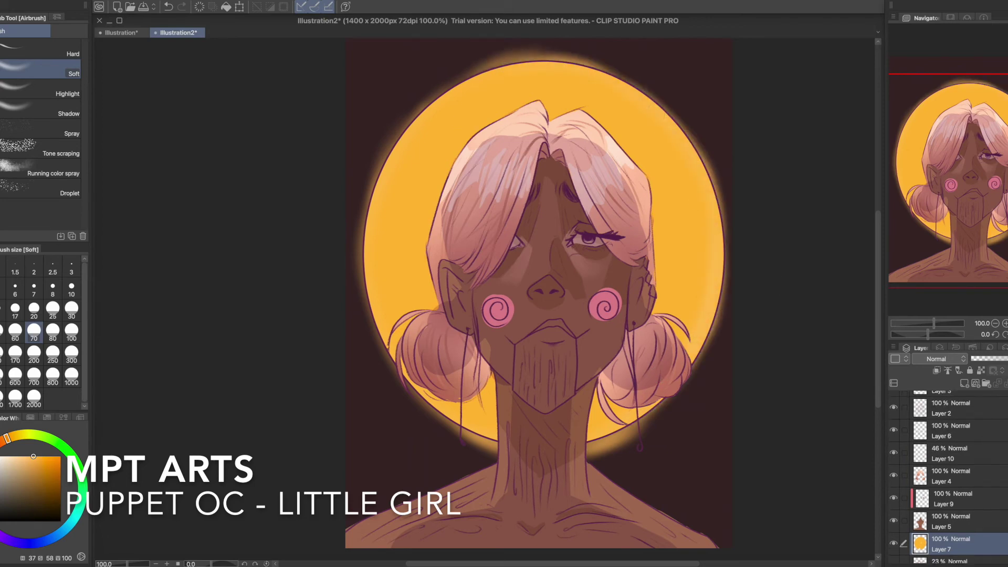
pyautogui.click(977, 452)
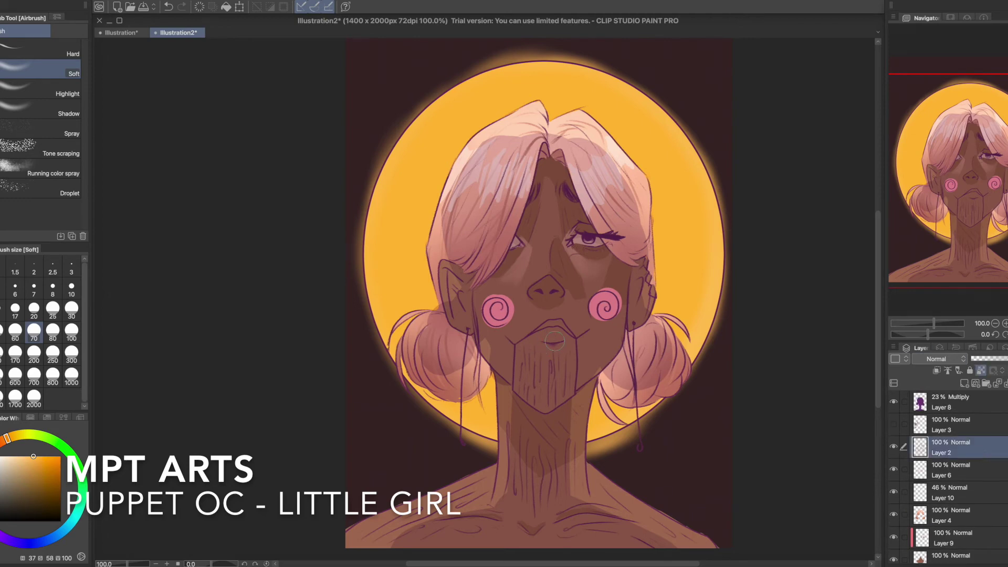
pyautogui.click(935, 513)
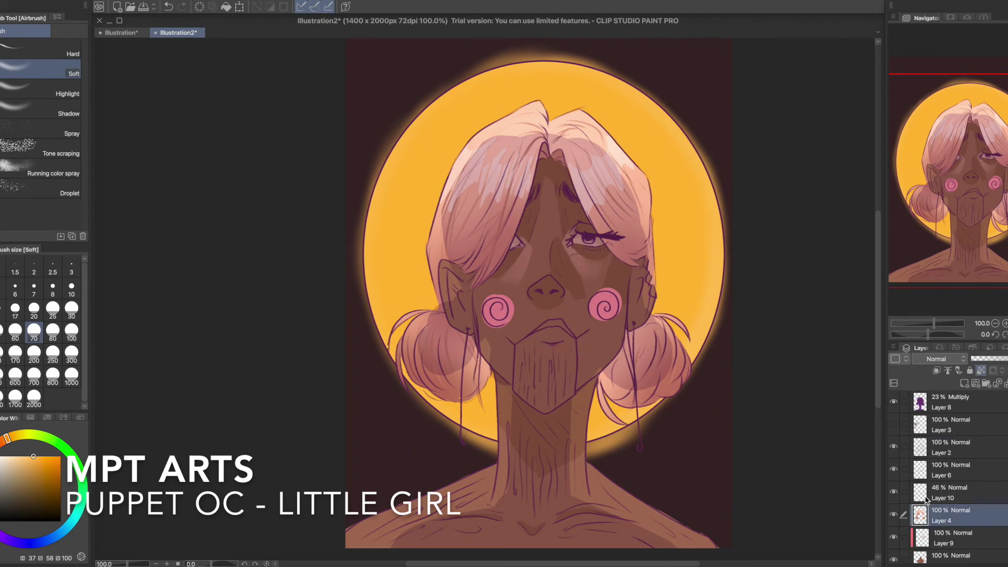
pyautogui.click(940, 466)
pyautogui.hotkey('ctrl', '+')
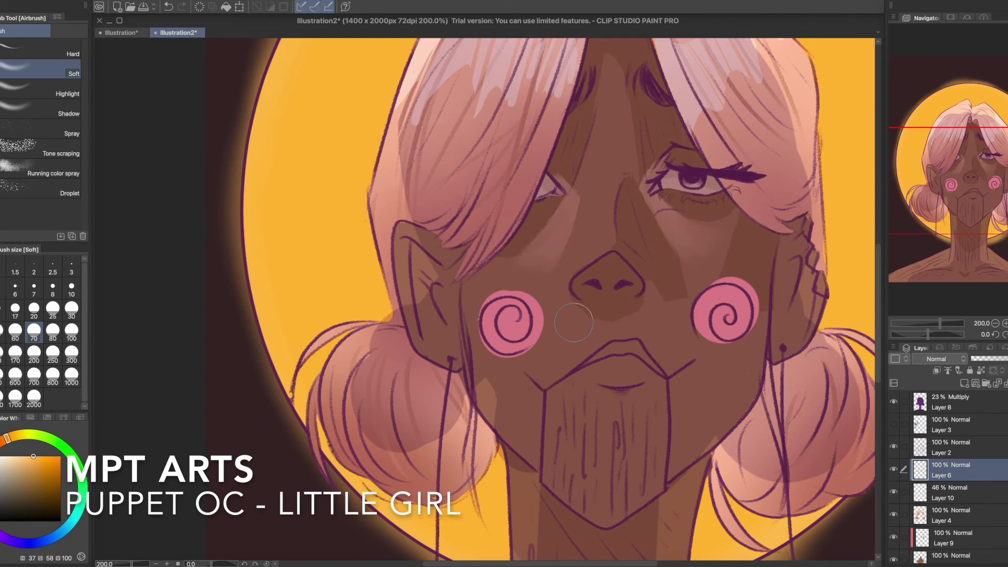
pyautogui.keyDown('alt'); pyautogui.click(739, 295); pyautogui.keyUp('alt')
pyautogui.press('p')
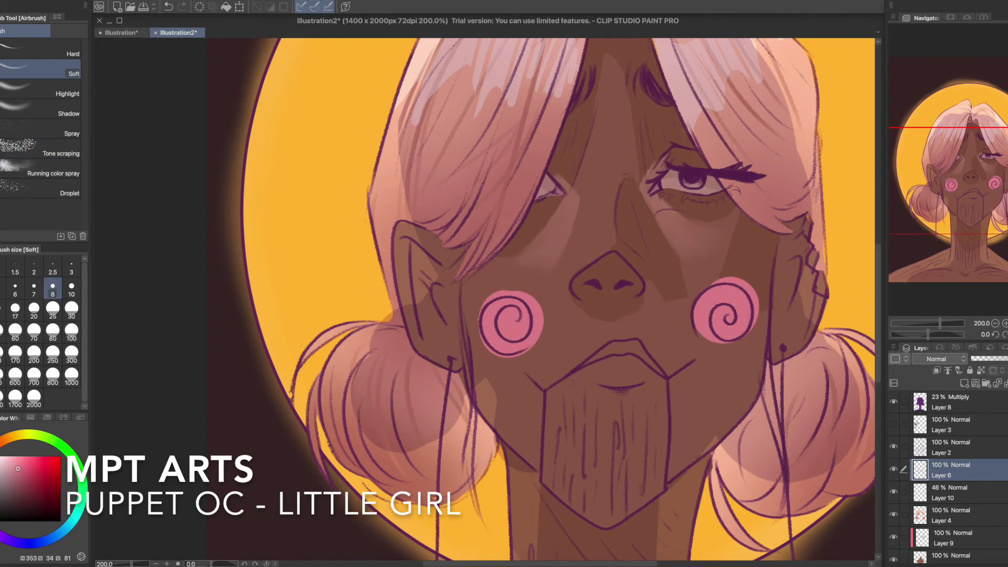
pyautogui.hotkey('ctrl', 'z')
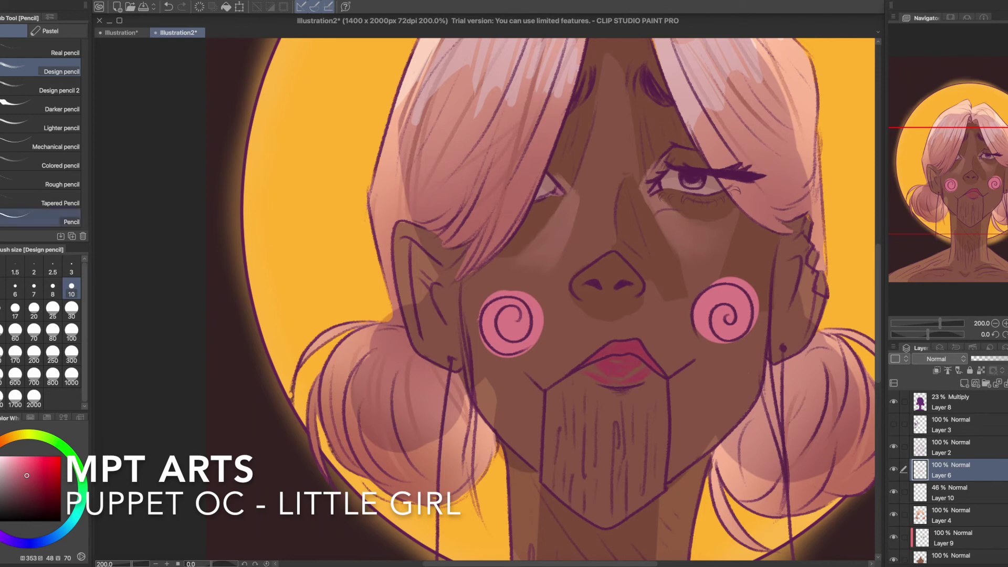
# Step: Smooth the lip colour into the surrounding skin with the Blend tool at size 25
pyautogui.press('j')
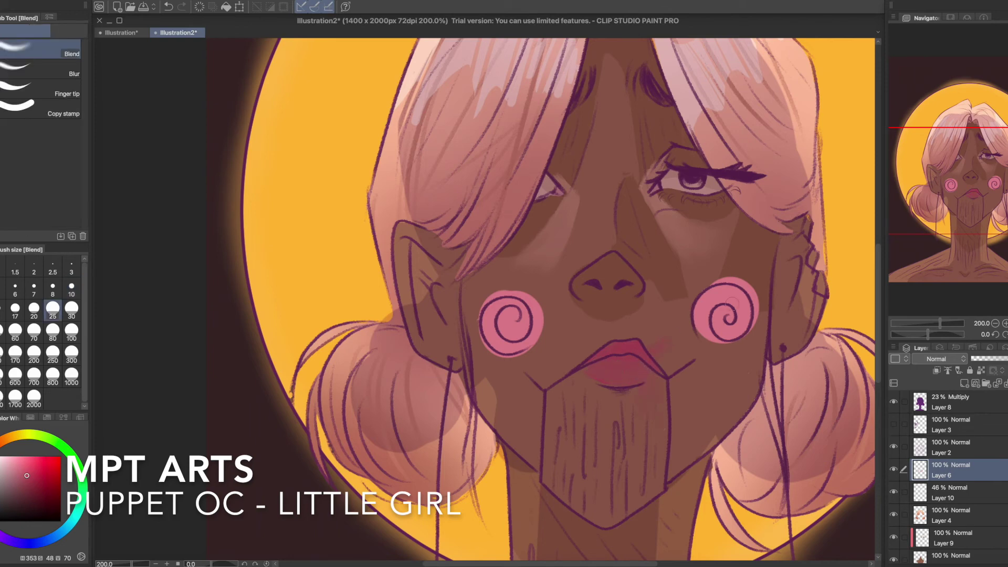
pyautogui.moveTo(667, 362); pyautogui.dragTo(641, 360)
pyautogui.scroll(-2, 838, 390)
pyautogui.scroll(4, 988, 196)
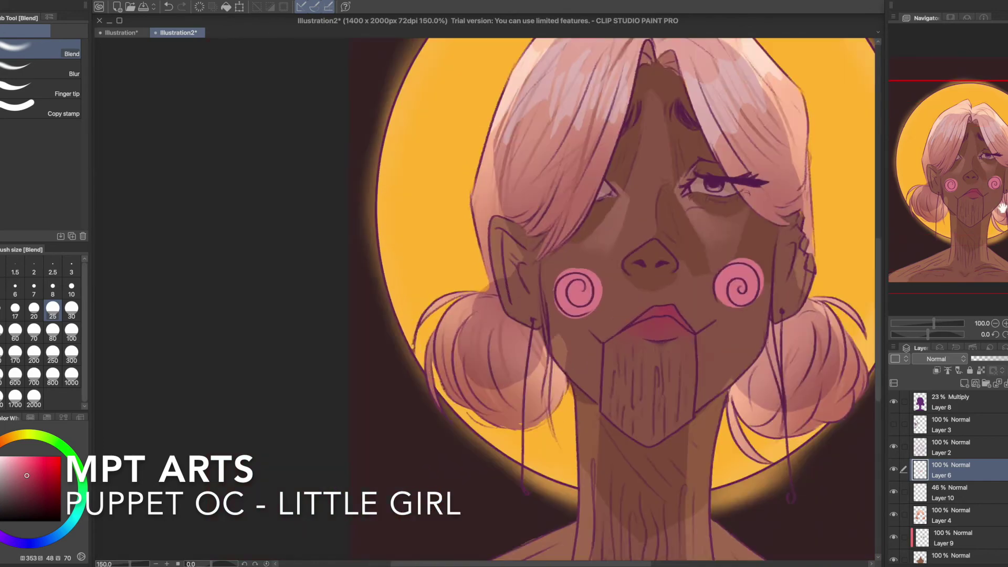
# Step: Paint the upper lip dark crimson with the Pointillism brush at size 25 and erase the overspill around its outline
pyautogui.click(42, 488)
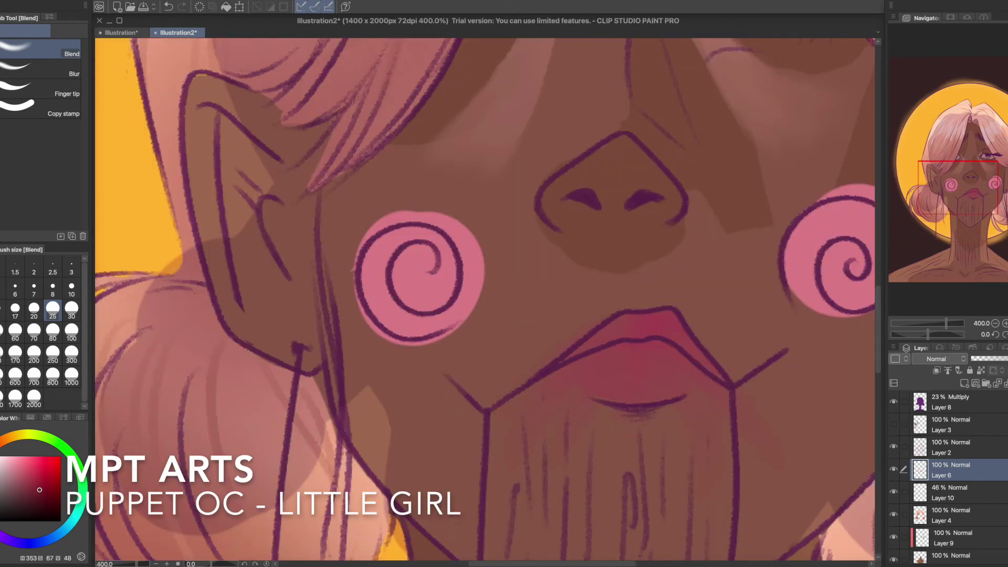
pyautogui.press('b')
pyautogui.moveTo(603, 344)
pyautogui.mouseDown()
pyautogui.moveTo(584, 342)
pyautogui.moveTo(672, 337)
pyautogui.moveTo(706, 365)
pyautogui.moveTo(687, 333)
pyautogui.moveTo(624, 321)
pyautogui.moveTo(648, 331)
pyautogui.mouseUp()
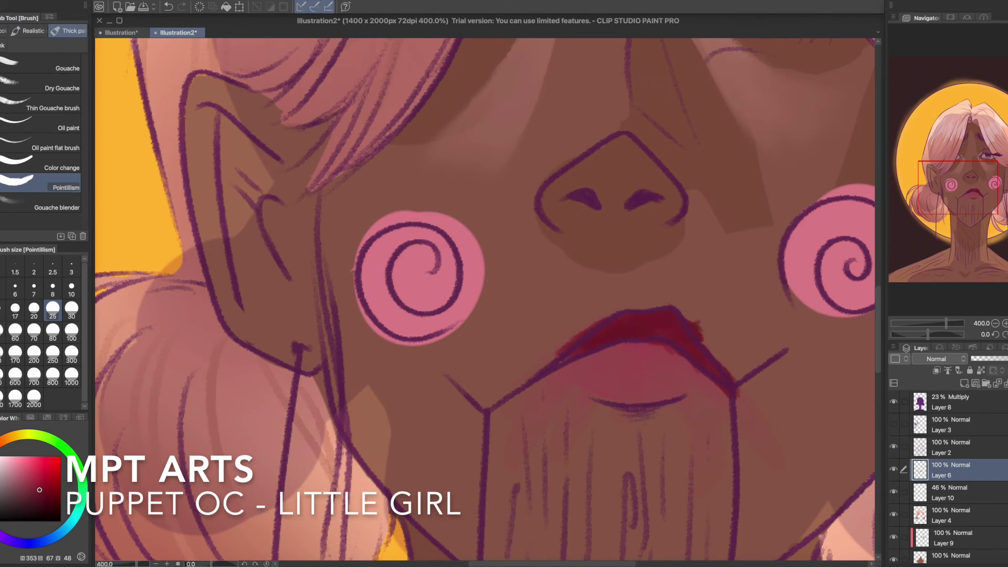
pyautogui.press('e')
pyautogui.moveTo(554, 350); pyautogui.dragTo(588, 328)
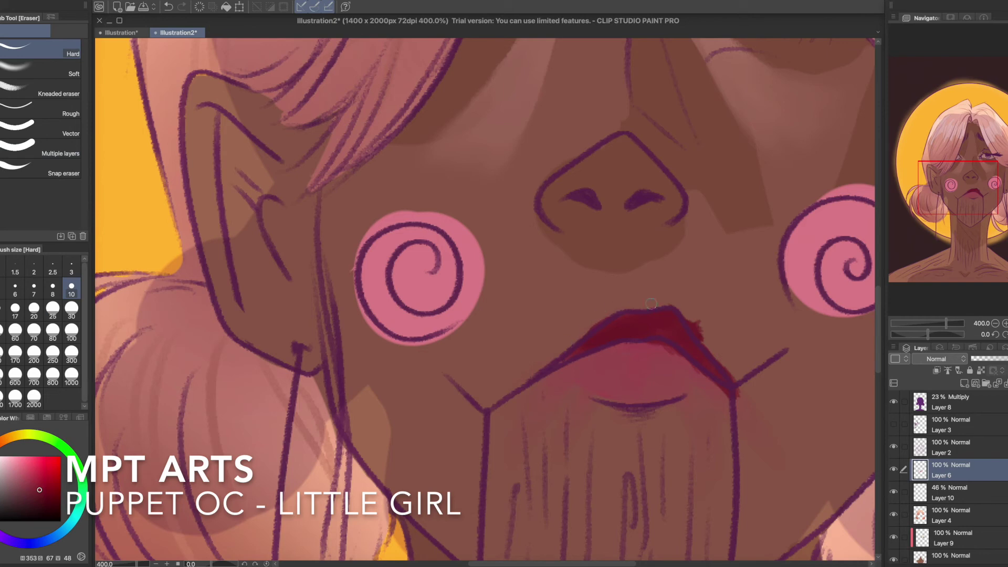
pyautogui.moveTo(685, 315)
pyautogui.mouseDown()
pyautogui.moveTo(732, 370)
pyautogui.moveTo(737, 393)
pyautogui.moveTo(727, 403)
pyautogui.mouseUp()
# Step: Blend the dark crimson of the upper lip softly into the lower lip
pyautogui.press('j')
pyautogui.moveTo(609, 337)
pyautogui.mouseDown()
pyautogui.moveTo(657, 336)
pyautogui.moveTo(611, 367)
pyautogui.moveTo(695, 378)
pyautogui.mouseUp()
pyautogui.scroll(-4, 604, 441)
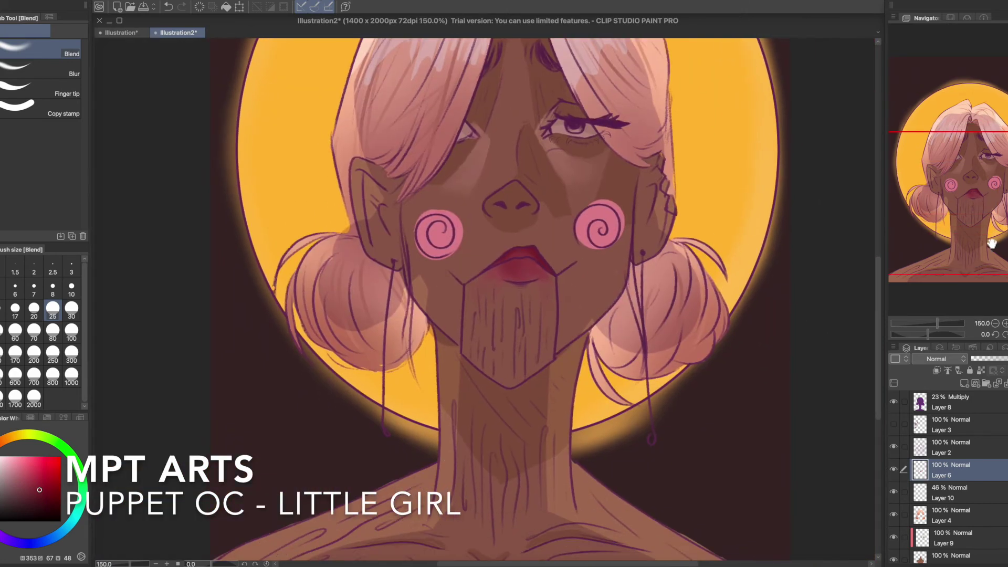
# Step: Add a layer beneath Layer 8 at 38% opacity and paint a muted-blue tear track from the right eye to the jaw with the Turnip pen
pyautogui.moveTo(949, 216); pyautogui.dragTo(950, 184)
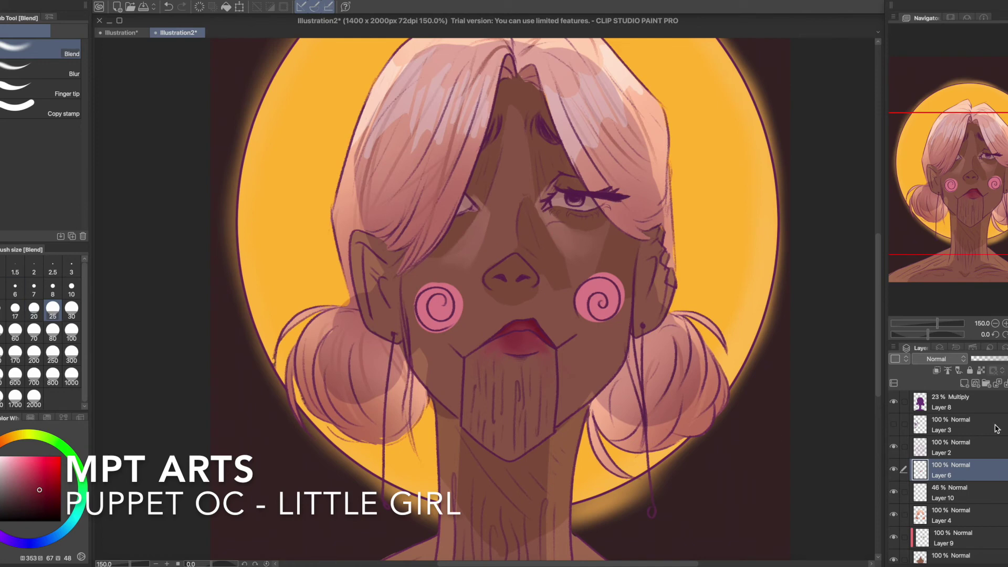
pyautogui.click(964, 383)
pyautogui.moveTo(949, 471); pyautogui.dragTo(949, 416)
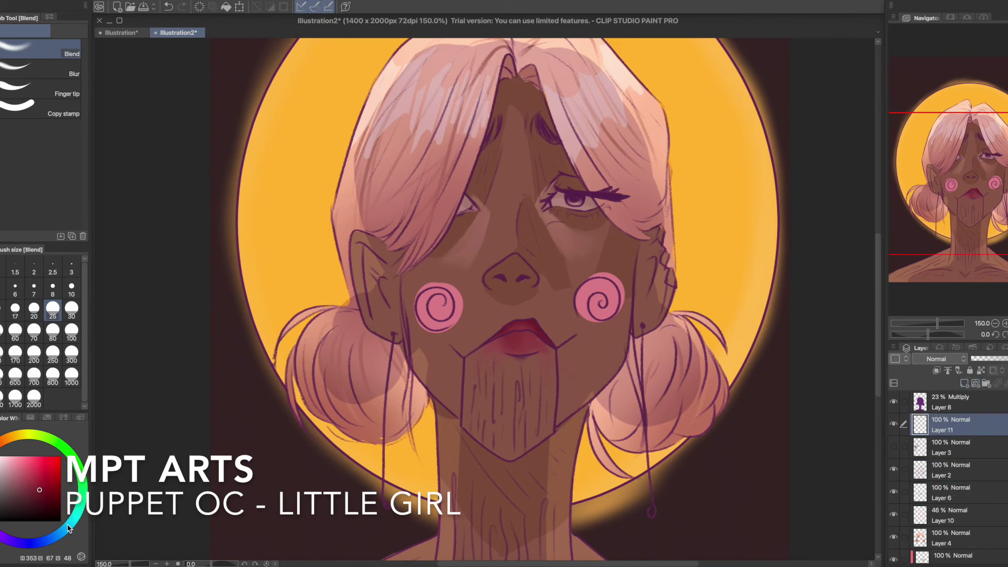
pyautogui.moveTo(67, 526); pyautogui.dragTo(54, 536)
pyautogui.click(19, 479)
pyautogui.press('p')
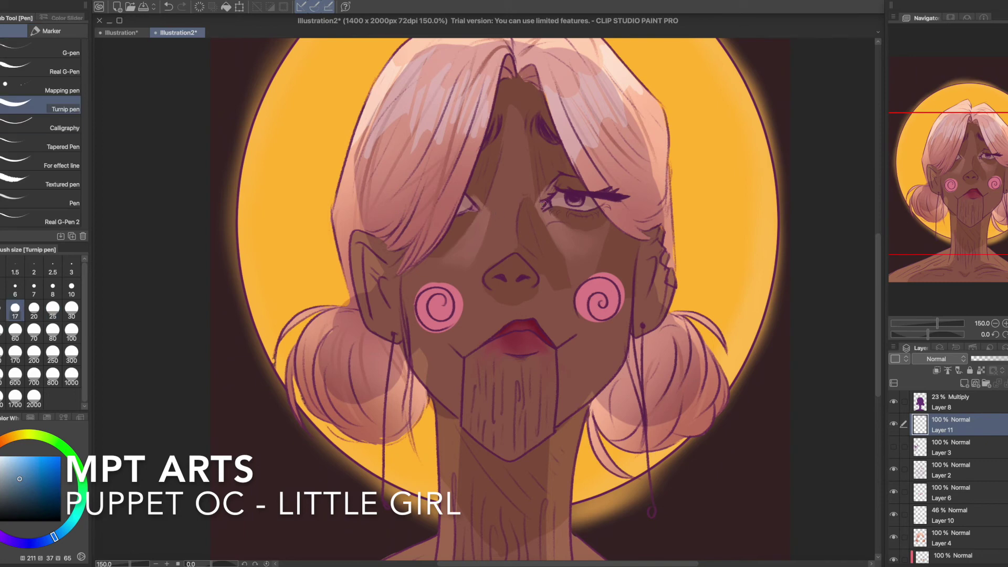
pyautogui.moveTo(556, 203)
pyautogui.mouseDown()
pyautogui.moveTo(554, 274)
pyautogui.moveTo(579, 418)
pyautogui.moveTo(556, 434)
pyautogui.mouseUp()
pyautogui.moveTo(994, 359); pyautogui.dragTo(991, 359)
# Step: Lock Layer 11's transparent pixels and recolour the tear track pale blue with the Turnip pen at size 1000
pyautogui.moveTo(12, 482); pyautogui.dragTo(3, 491)
pyautogui.click(71, 375)
pyautogui.moveTo(561, 197); pyautogui.dragTo(543, 372)
pyautogui.hotkey('ctrl', 'z')
pyautogui.click(981, 371)
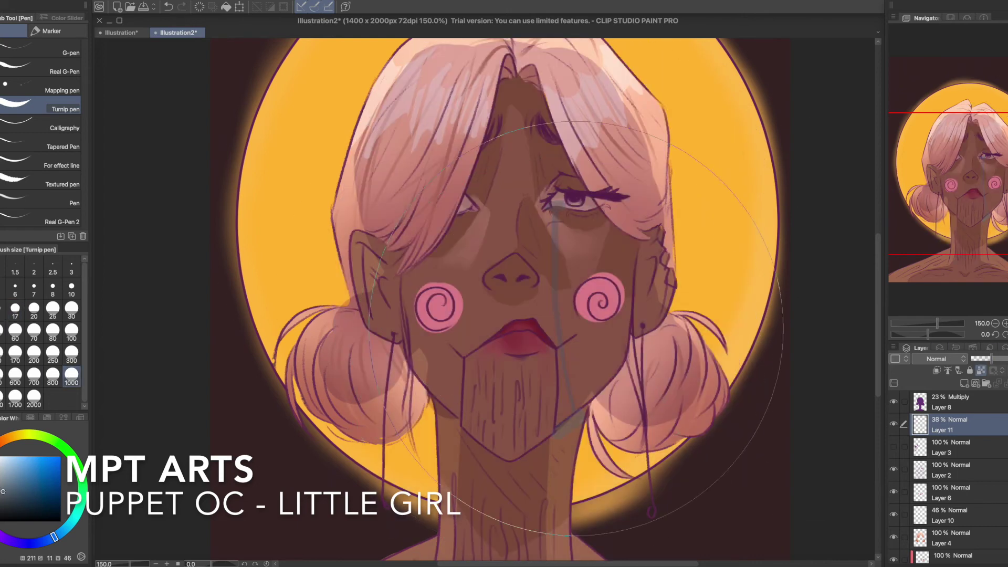
pyautogui.click(6, 463)
pyautogui.moveTo(3, 467); pyautogui.dragTo(0, 457)
pyautogui.moveTo(554, 246); pyautogui.dragTo(556, 387)
pyautogui.click(10, 457)
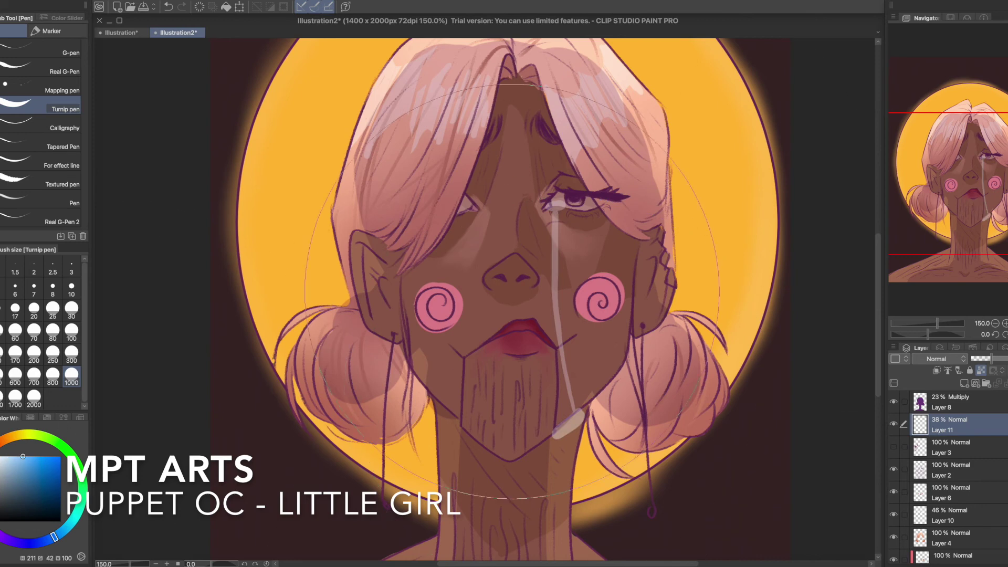
pyautogui.click(492, 294)
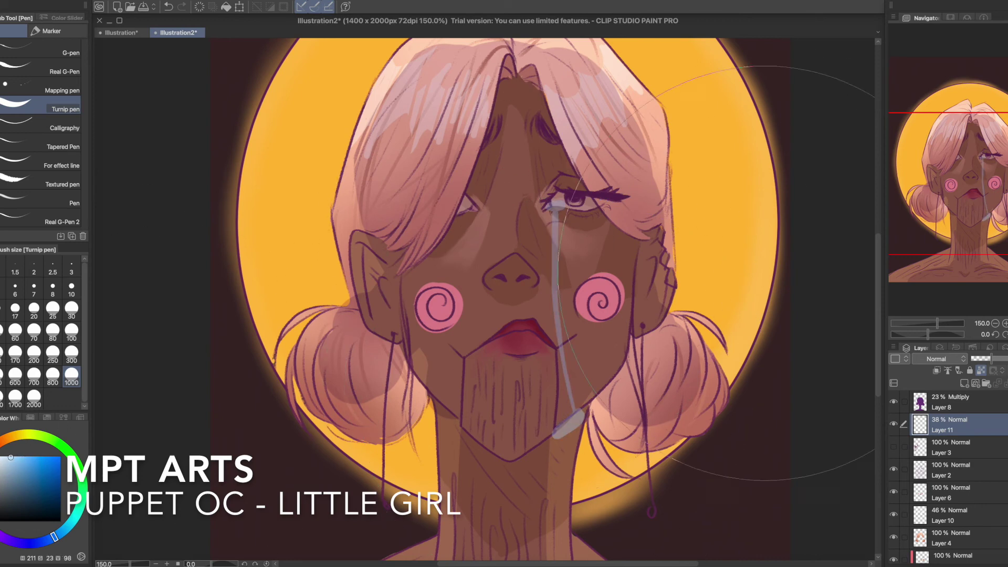
# Step: Unlock Layer 11's transparent pixels and paint two small pale-blue teardrops down the neck with the Turnip pen at size 30
pyautogui.press('super+minus')
pyautogui.moveTo(975, 223); pyautogui.dragTo(981, 221)
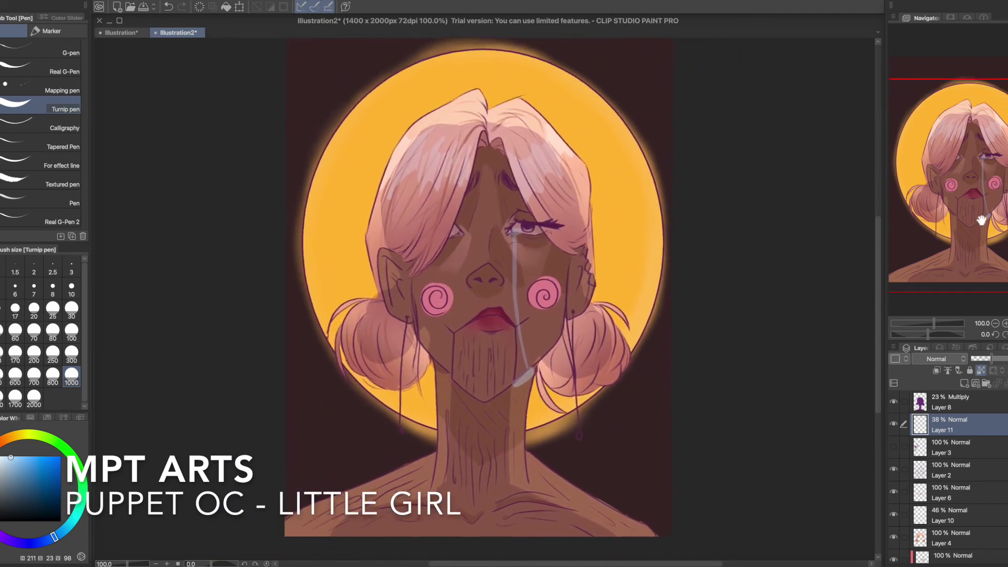
pyautogui.click(73, 308)
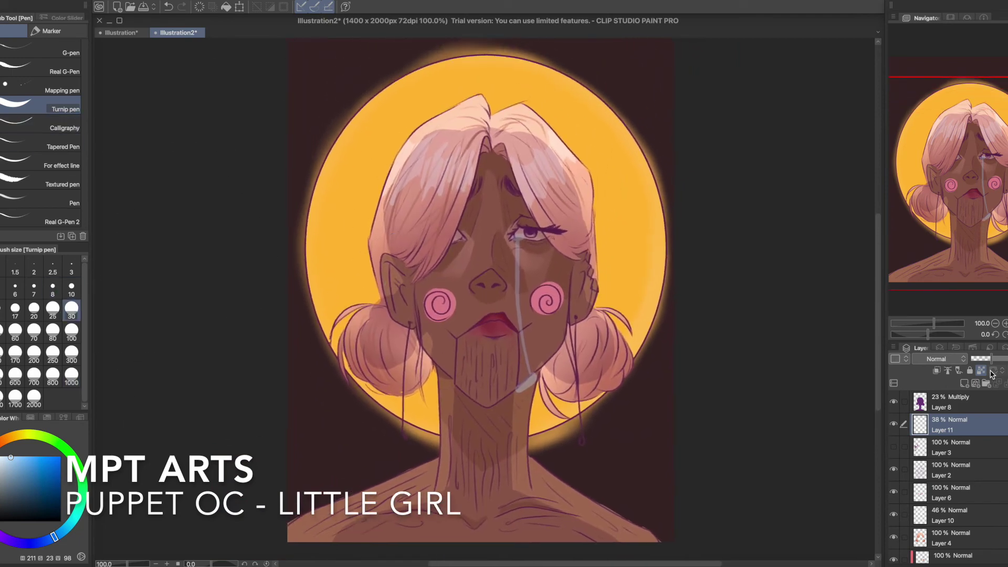
pyautogui.click(980, 370)
pyautogui.scroll(-3, 525, 336)
pyautogui.press('super+plus')
pyautogui.moveTo(474, 365); pyautogui.dragTo(476, 382)
pyautogui.hotkey('ctrl', 'z')
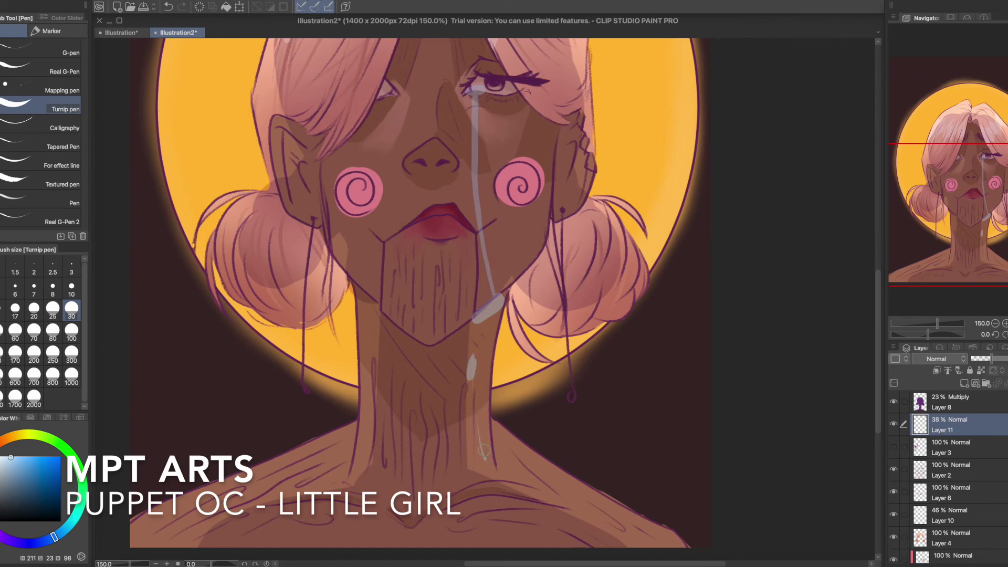
pyautogui.hotkey('ctrl', 'z')
pyautogui.hotkey('ctrl', 'z')
pyautogui.moveTo(476, 392); pyautogui.dragTo(480, 369)
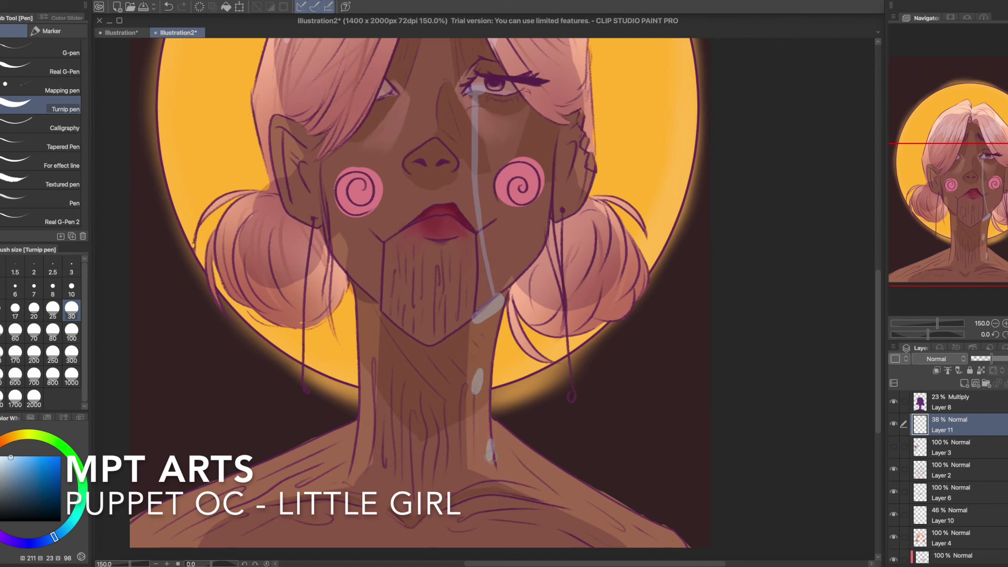
# Step: Lock Layer 2's transparent pixels and recolour the face and neck line art dark brown with the Turnip pen at size 250
pyautogui.moveTo(984, 216); pyautogui.dragTo(984, 193)
pyautogui.click(947, 455)
pyautogui.click(942, 471)
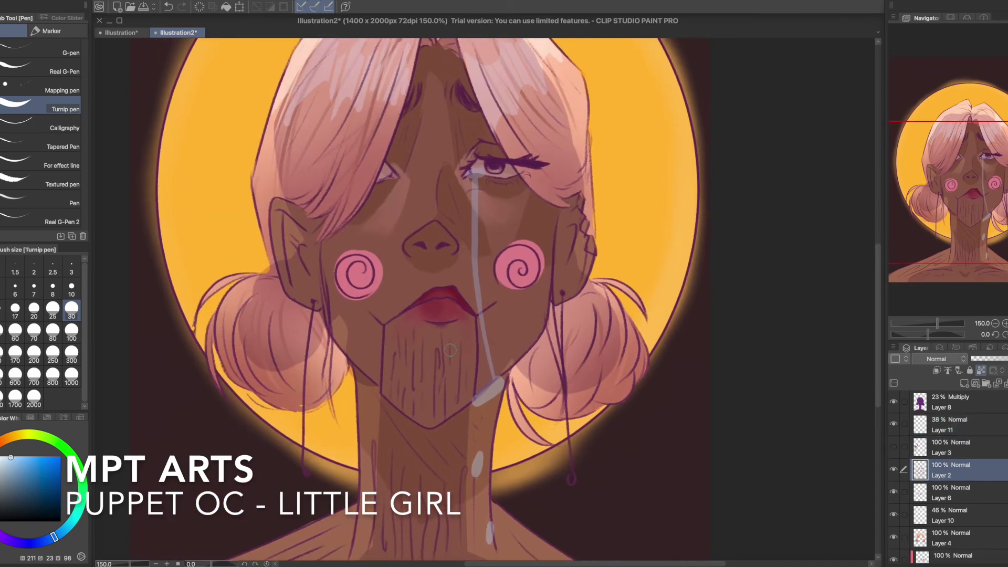
pyautogui.keyDown('alt'); pyautogui.click(414, 295); pyautogui.keyUp('alt')
pyautogui.click(20, 494)
pyautogui.click(71, 354)
pyautogui.moveTo(484, 299)
pyautogui.mouseDown()
pyautogui.moveTo(357, 394)
pyautogui.moveTo(403, 399)
pyautogui.moveTo(460, 278)
pyautogui.moveTo(417, 417)
pyautogui.mouseUp()
pyautogui.press('super+z')
pyautogui.moveTo(438, 342)
pyautogui.mouseDown()
pyautogui.moveTo(430, 344)
pyautogui.moveTo(463, 154)
pyautogui.moveTo(444, 144)
pyautogui.moveTo(417, 321)
pyautogui.mouseUp()
pyautogui.scroll(-5, 806, 260)
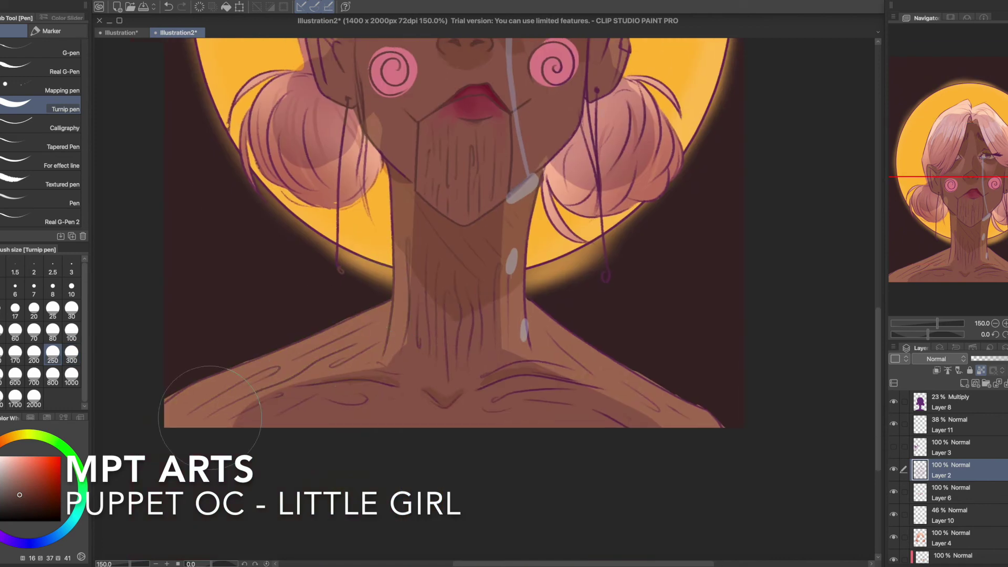
pyautogui.scroll(6, 449, 182)
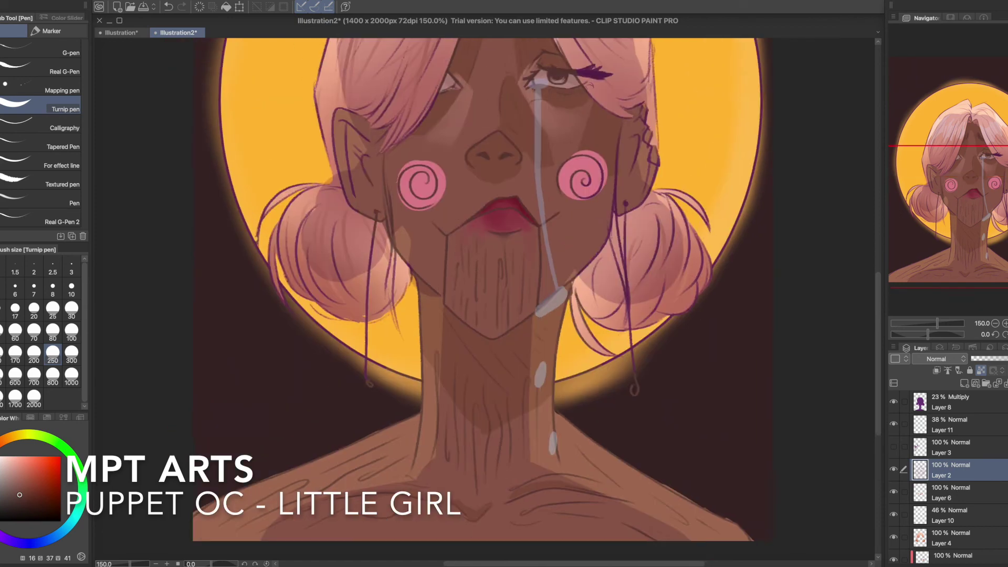
# Step: Recolour the rest of Layer 2's line art dark brown with the Turnip pen at size 2000
pyautogui.click(995, 323)
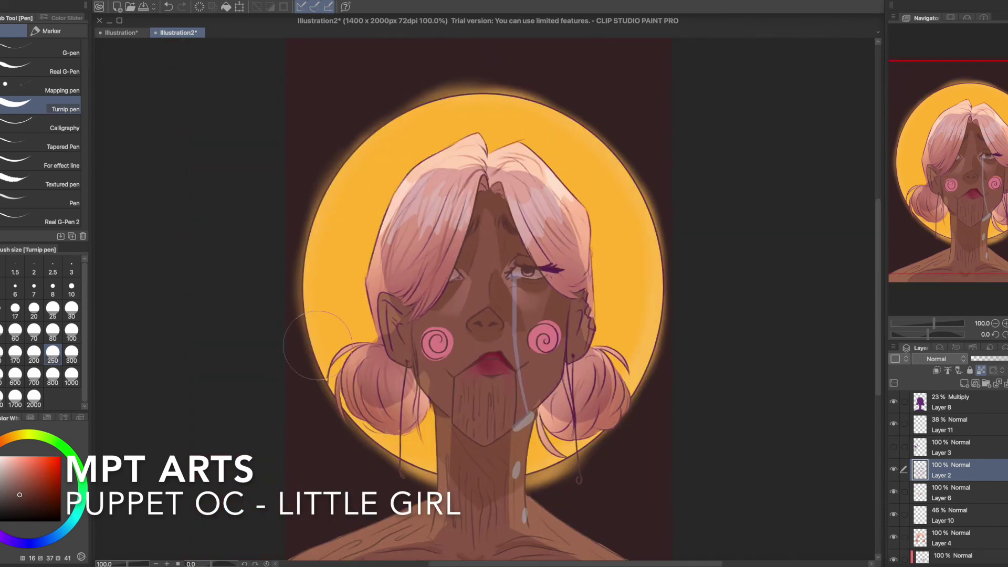
pyautogui.hotkey('ctrl', '+')
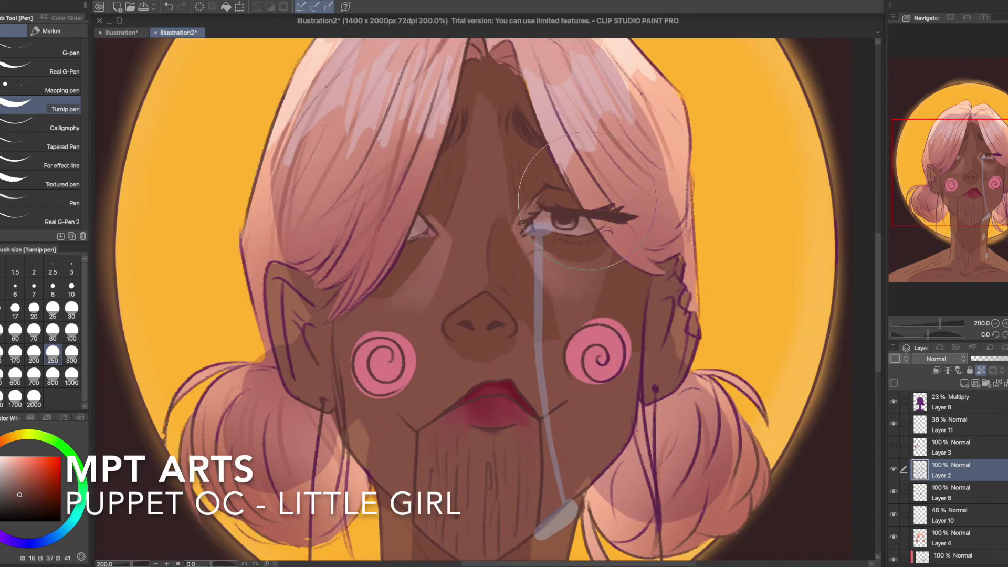
pyautogui.hotkey('ctrl', '-')
pyautogui.hotkey('ctrl', '-')
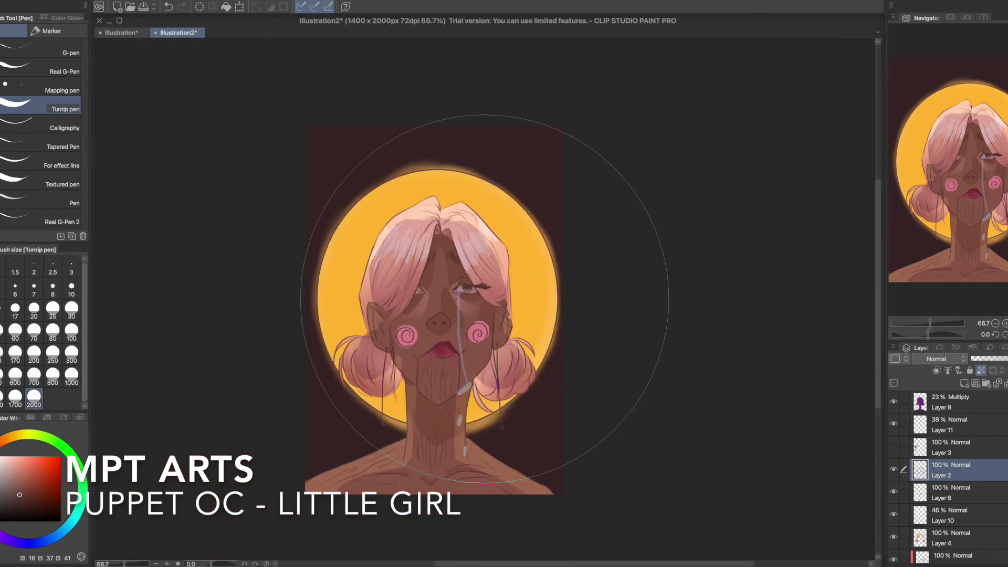
# Step: Recolour the lip outlines deep red with the Turnip pen at size 30
pyautogui.click(71, 290)
pyautogui.hotkey('ctrl', '+')
pyautogui.hotkey('ctrl', '+')
pyautogui.hotkey('ctrl', '+')
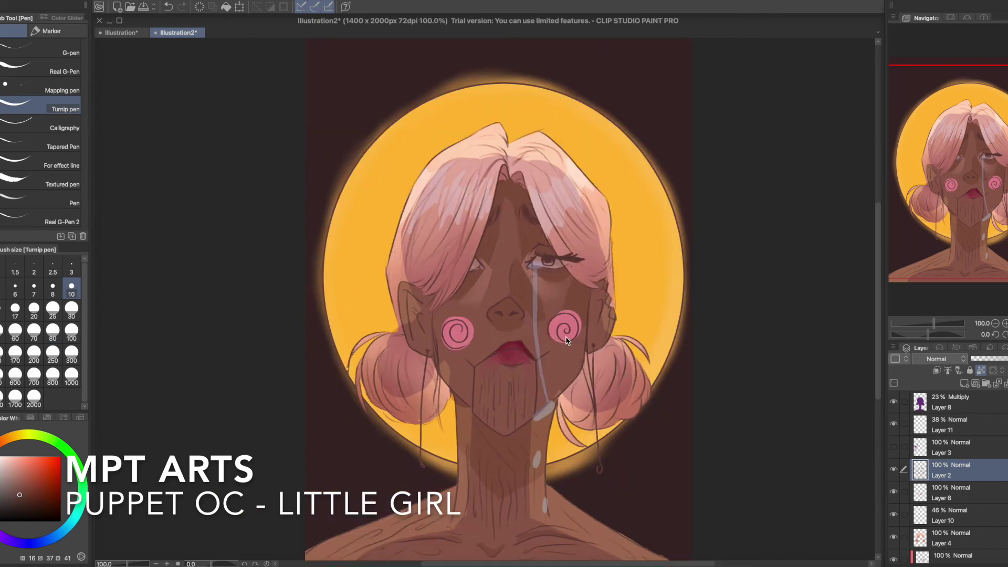
pyautogui.click(0, 459)
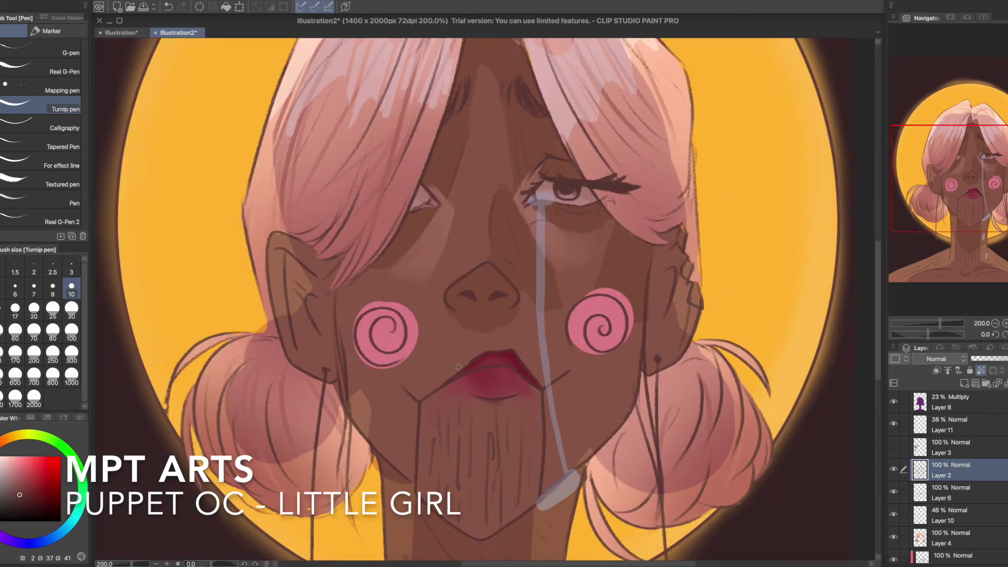
pyautogui.click(71, 309)
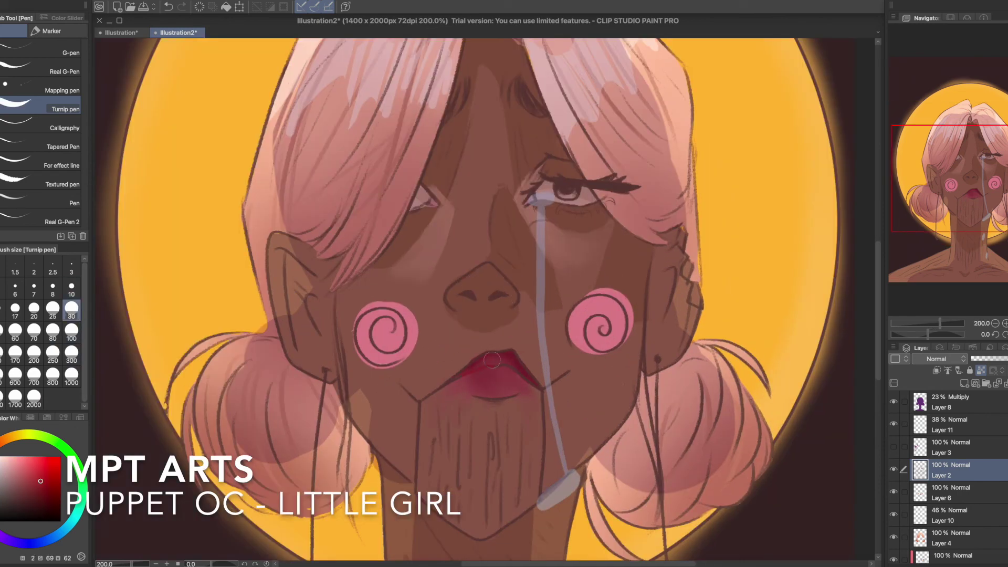
pyautogui.click(52, 496)
pyautogui.moveTo(428, 399); pyautogui.dragTo(510, 352)
pyautogui.moveTo(473, 396); pyautogui.dragTo(517, 395)
pyautogui.moveTo(512, 353); pyautogui.dragTo(542, 390)
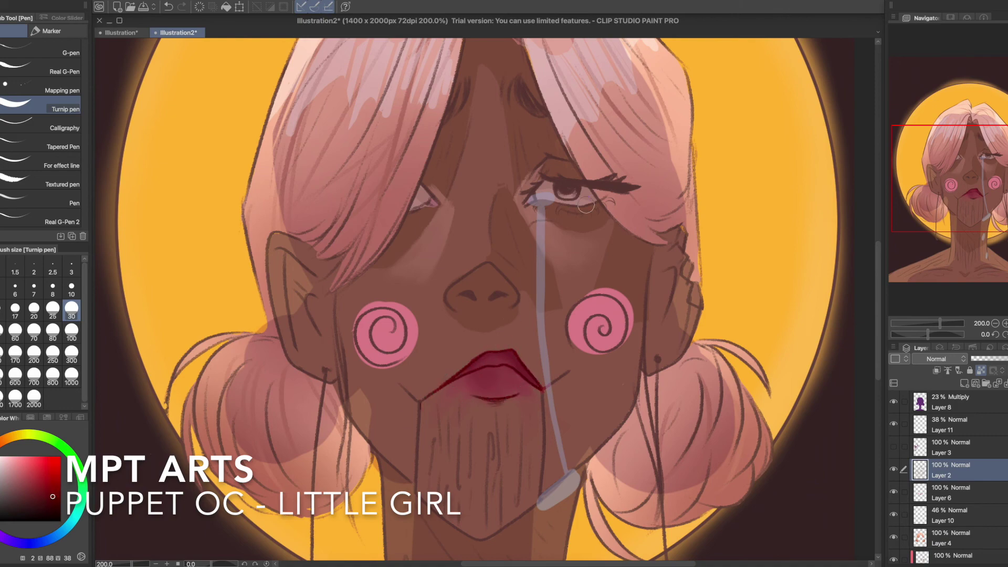
# Step: Sample the pale peach hair colour and recolour both eyebrows with it
pyautogui.scroll(3, 603, 205)
pyautogui.keyDown('alt'); pyautogui.click(609, 98); pyautogui.keyUp('alt')
pyautogui.moveTo(520, 189)
pyautogui.mouseDown()
pyautogui.moveTo(567, 235)
pyautogui.moveTo(494, 200)
pyautogui.moveTo(472, 273)
pyautogui.mouseUp()
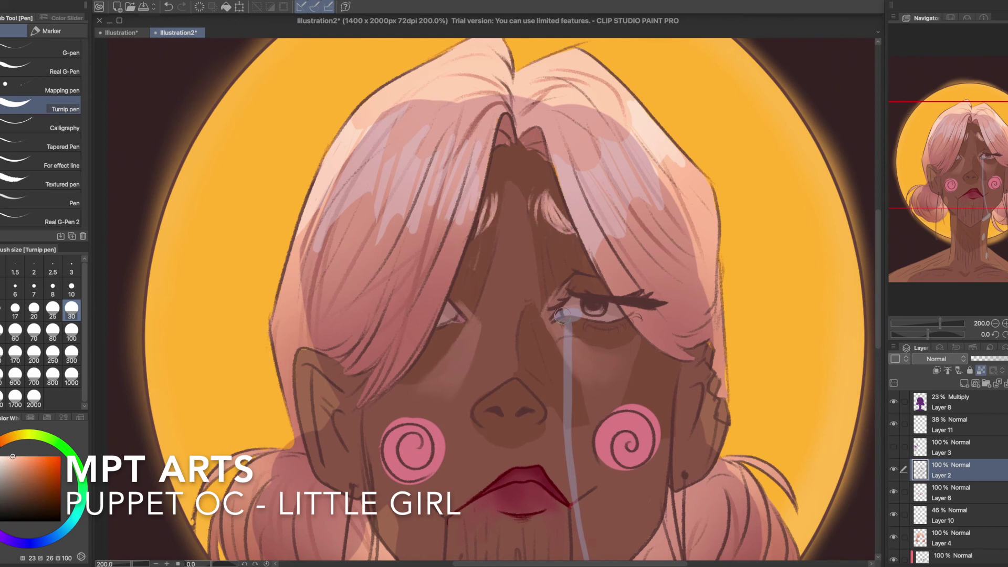
# Step: Recolour the eyelashes and the outlines of both eyes pale peach-pink
pyautogui.scroll(2, 642, 308)
pyautogui.moveTo(598, 293)
pyautogui.mouseDown()
pyautogui.moveTo(686, 302)
pyautogui.moveTo(514, 279)
pyautogui.mouseUp()
pyautogui.moveTo(514, 279)
pyautogui.mouseDown()
pyautogui.moveTo(568, 290)
pyautogui.moveTo(467, 326)
pyautogui.mouseUp()
pyautogui.moveTo(535, 344)
pyautogui.mouseDown()
pyautogui.moveTo(609, 348)
pyautogui.moveTo(638, 328)
pyautogui.moveTo(485, 330)
pyautogui.mouseUp()
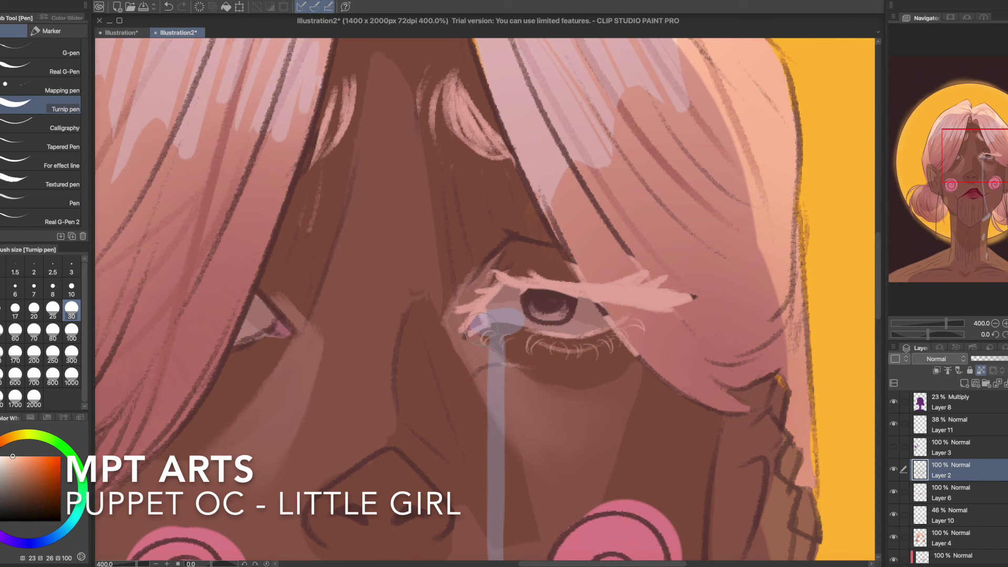
pyautogui.moveTo(296, 337)
pyautogui.mouseDown()
pyautogui.moveTo(253, 281)
pyautogui.moveTo(226, 351)
pyautogui.mouseUp()
pyautogui.moveTo(271, 274); pyautogui.dragTo(218, 367)
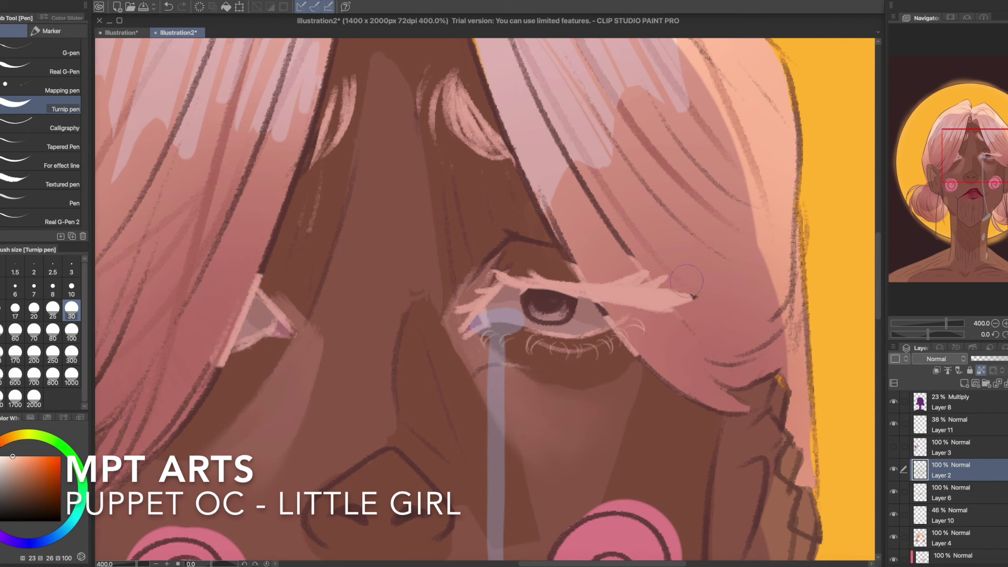
pyautogui.keyDown('alt'); pyautogui.click(560, 201); pyautogui.keyUp('alt')
pyautogui.keyDown('alt'); pyautogui.click(563, 226); pyautogui.keyUp('alt')
pyautogui.moveTo(552, 225); pyautogui.dragTo(627, 344)
pyautogui.press('super+z')
pyautogui.press('super+z')
pyautogui.press('super+z')
# Step: Sample a brown from the outer hair outline and recolour the hair edge crossing the right eye with it
pyautogui.keyDown('alt'); pyautogui.click(797, 157); pyautogui.keyUp('alt')
pyautogui.moveTo(572, 258)
pyautogui.mouseDown()
pyautogui.moveTo(620, 339)
pyautogui.moveTo(750, 420)
pyautogui.mouseUp()
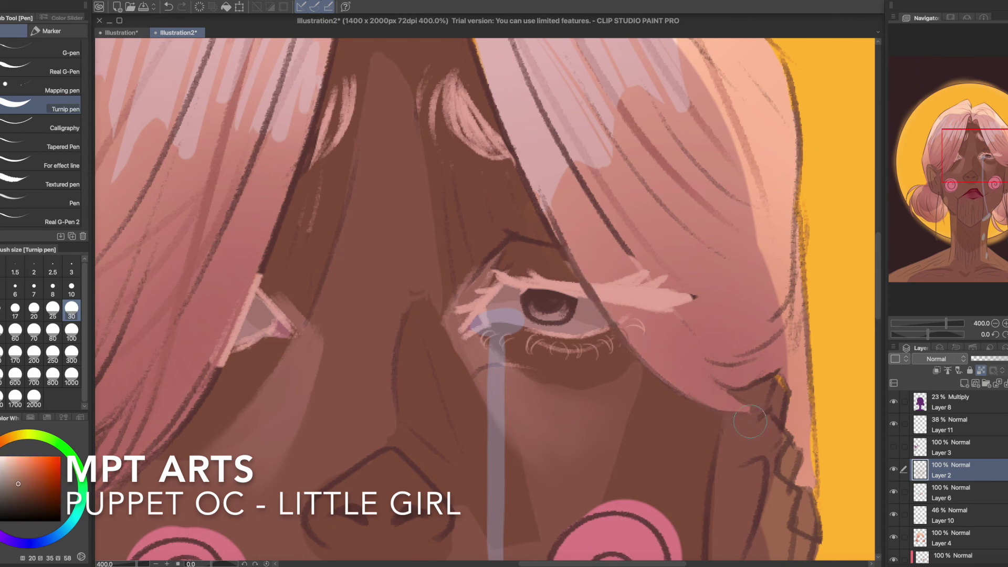
pyautogui.moveTo(637, 255); pyautogui.dragTo(669, 294)
pyautogui.press('super+z')
pyautogui.moveTo(632, 257); pyautogui.dragTo(648, 277)
# Step: Restore the brown outline along the hair edge beside the left eye, darkening it with a sampled deep brown
pyautogui.moveTo(974, 194); pyautogui.dragTo(942, 198)
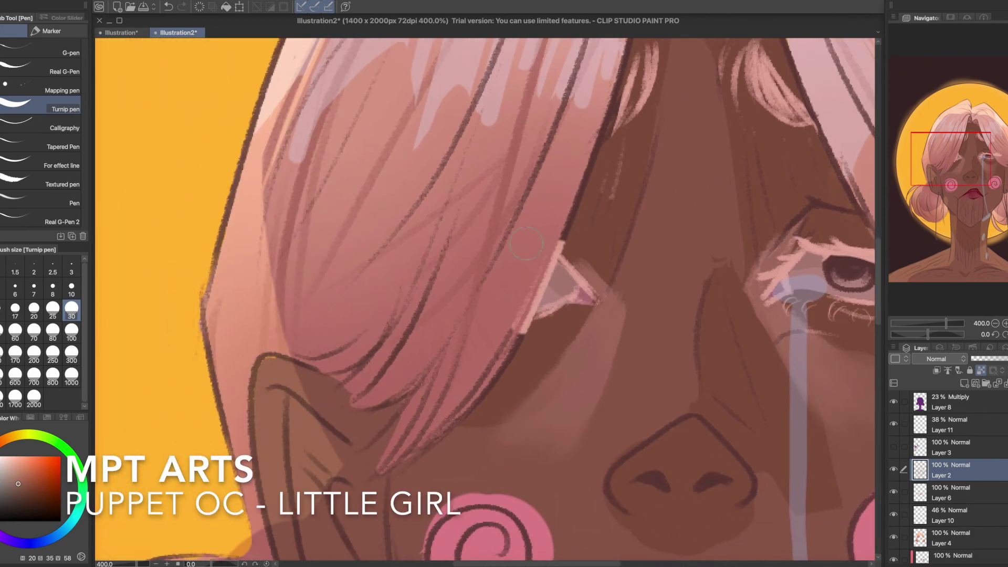
pyautogui.moveTo(527, 286)
pyautogui.mouseDown()
pyautogui.moveTo(549, 236)
pyautogui.moveTo(503, 356)
pyautogui.mouseUp()
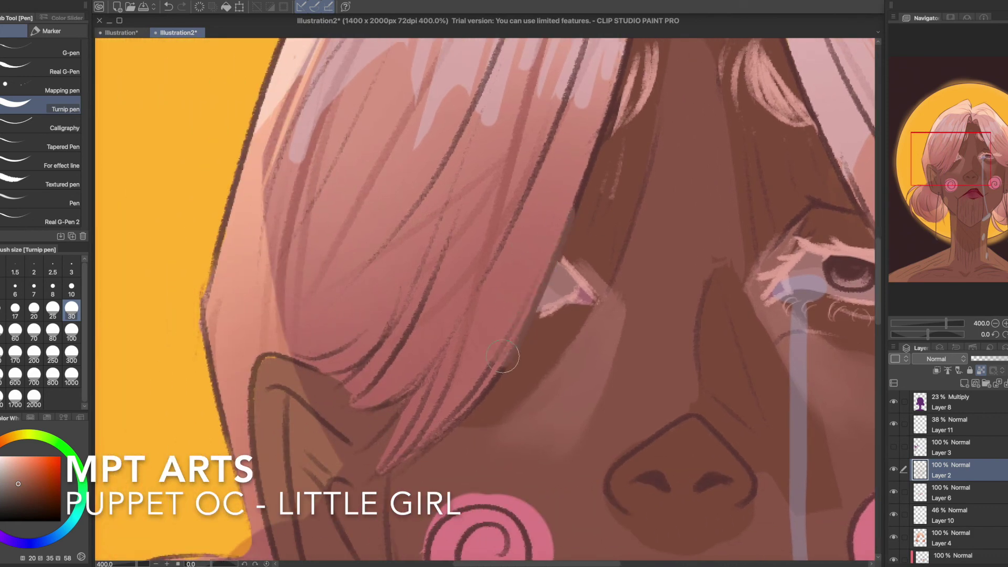
pyautogui.keyDown('alt'); pyautogui.click(497, 389); pyautogui.keyUp('alt')
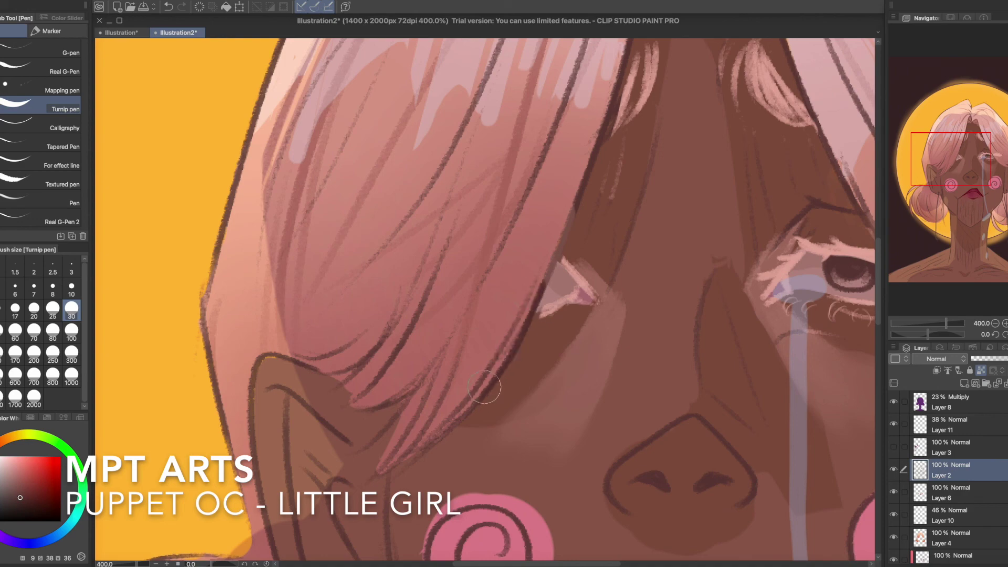
pyautogui.moveTo(575, 196); pyautogui.dragTo(557, 257)
pyautogui.scroll(-3, 582, 309)
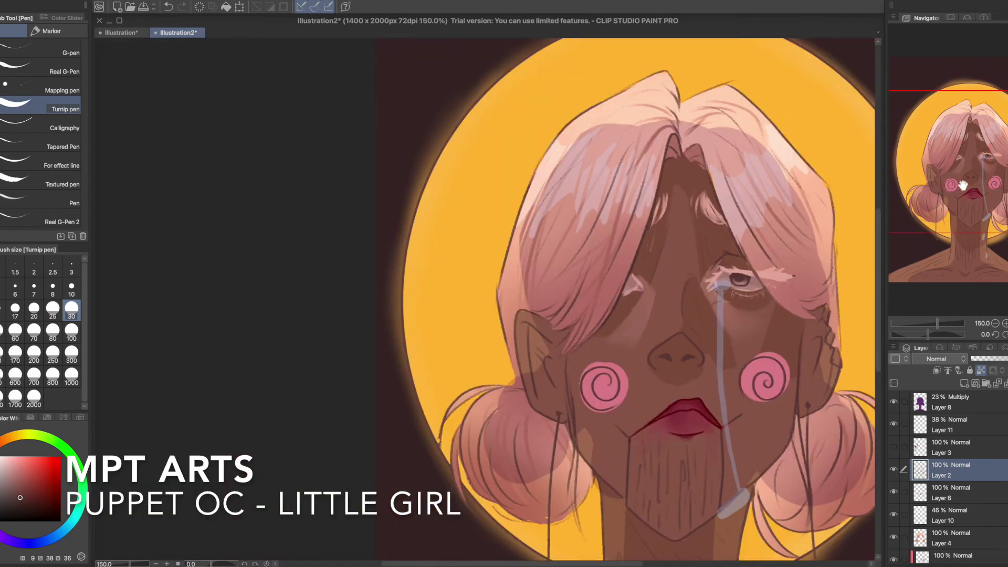
# Step: Recolour the spiral lines on both pink cheeks crimson
pyautogui.keyDown('alt'); pyautogui.click(639, 240); pyautogui.keyUp('alt')
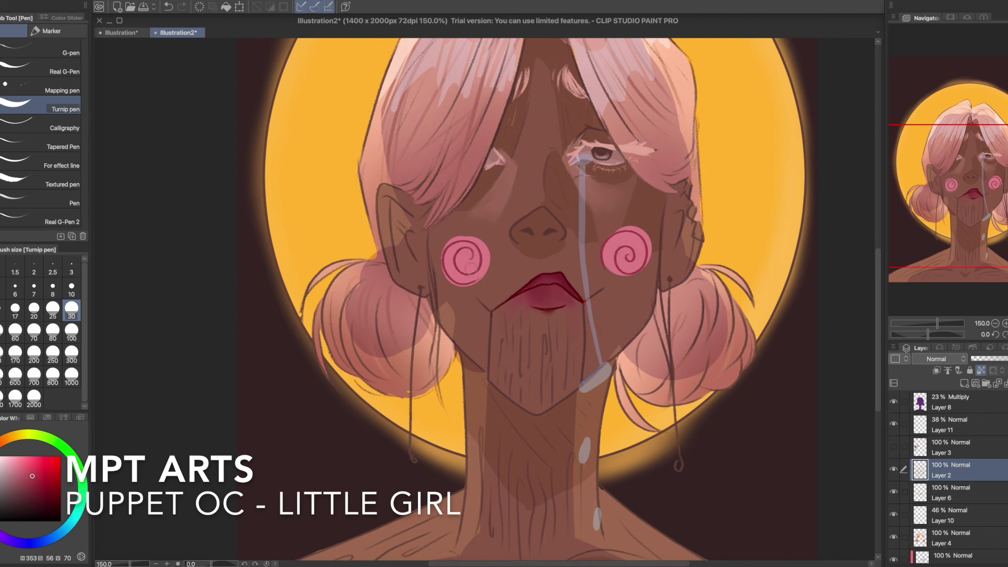
pyautogui.scroll(-1, 796, 202)
pyautogui.moveTo(978, 198); pyautogui.dragTo(1002, 168)
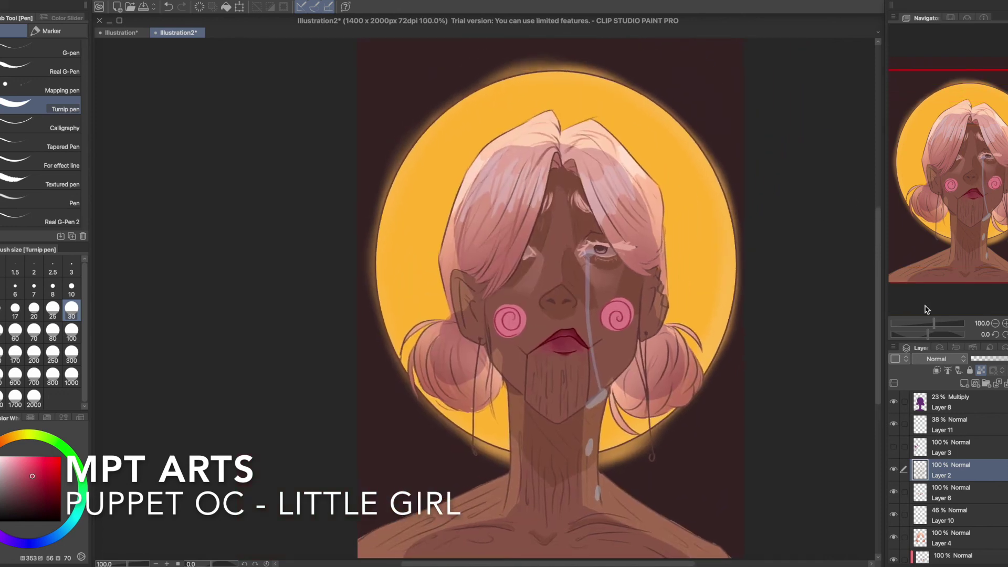
# Step: Recolour the nose outline and the crease at the right mouth corner a softer brown
pyautogui.scroll(4, 963, 221)
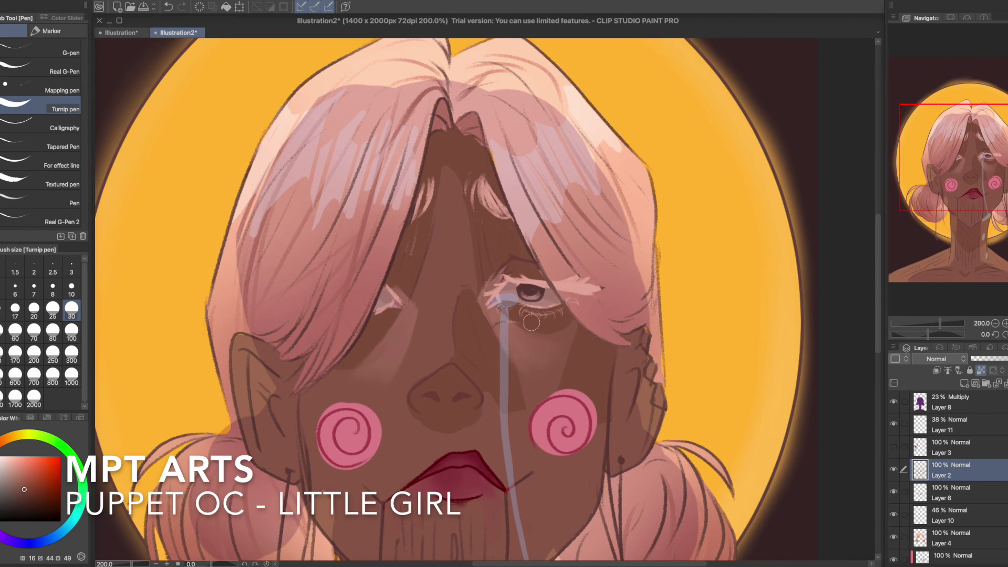
pyautogui.scroll(-5, 477, 349)
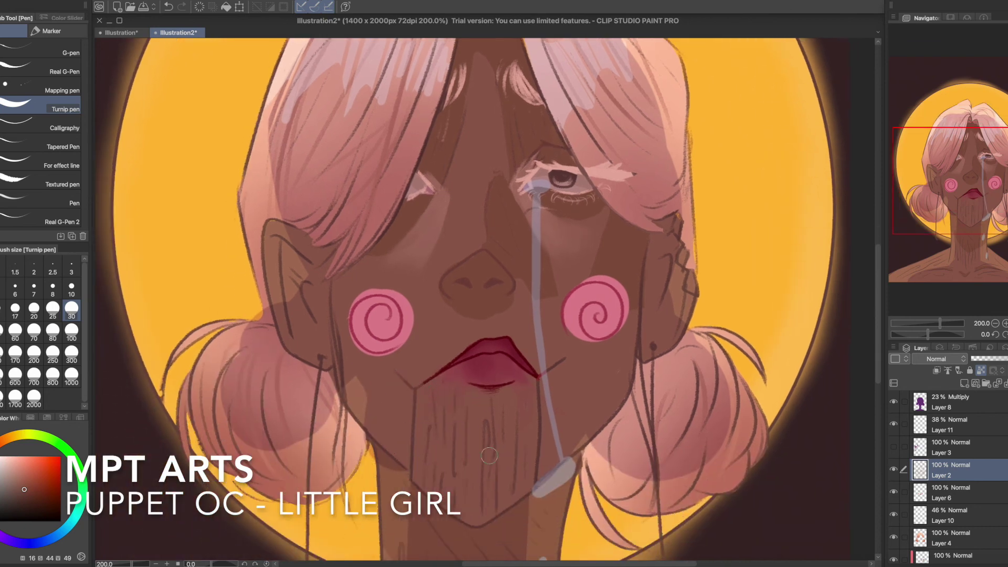
pyautogui.moveTo(539, 377); pyautogui.dragTo(563, 360)
# Step: Recolour the wood-grain lines on the chin, neck and shoulders a softer brown
pyautogui.scroll(-12, 568, 357)
pyautogui.hscroll(-5, 567, 357)
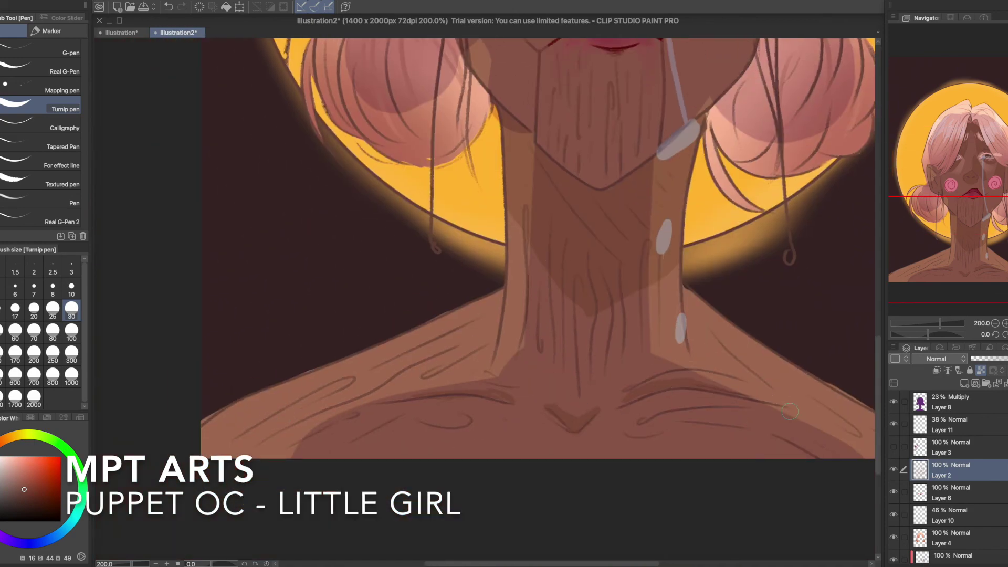
pyautogui.moveTo(989, 216); pyautogui.dragTo(972, 165)
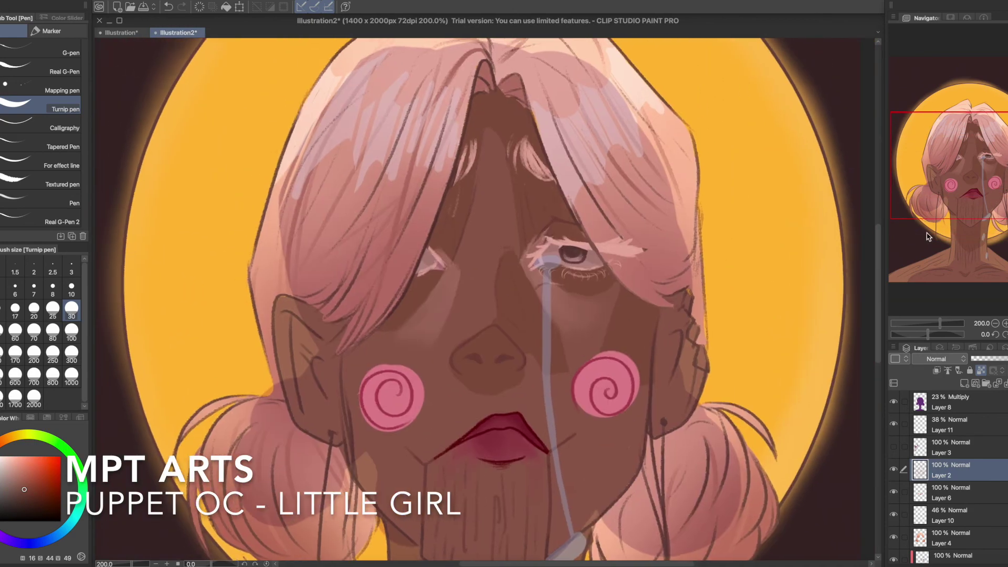
pyautogui.hotkey('ctrl', '-')
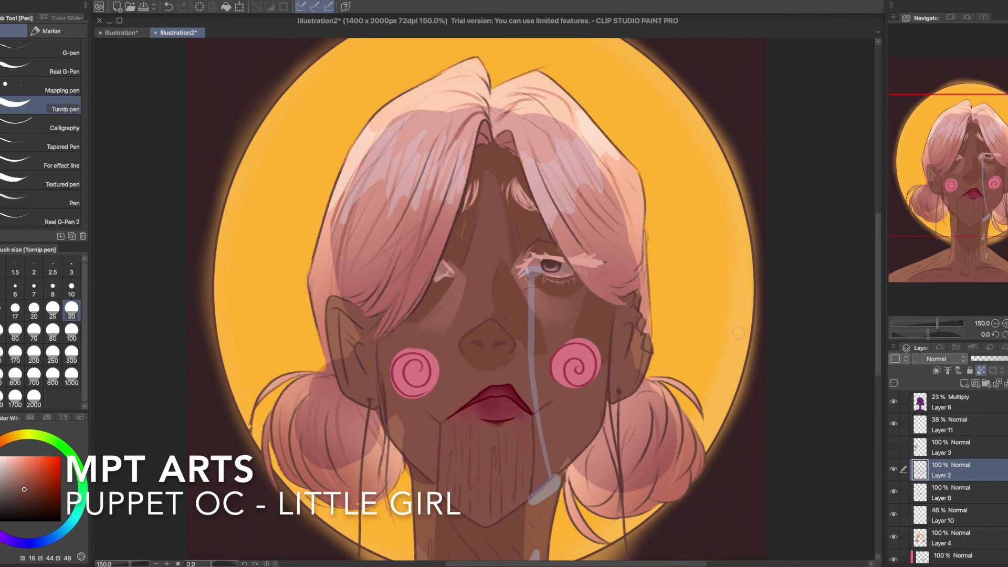
pyautogui.hotkey('ctrl', '-')
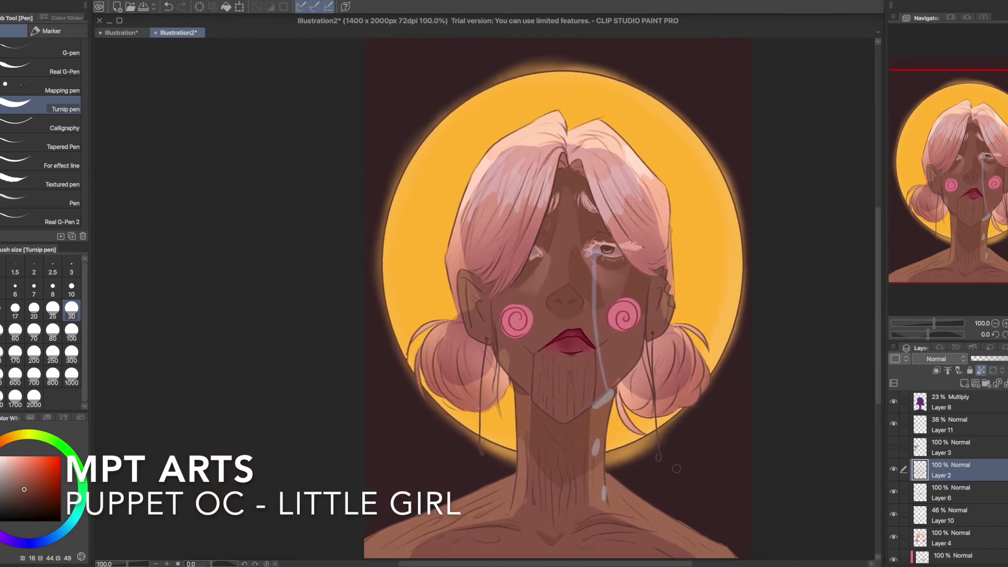
# Step: Add a layer above Layer 8 and sign the lower-left corner of the canvas with a boxed white "MPT" using the Turnip pen at size 8
pyautogui.moveTo(965, 256); pyautogui.dragTo(961, 329)
pyautogui.click(1, 124)
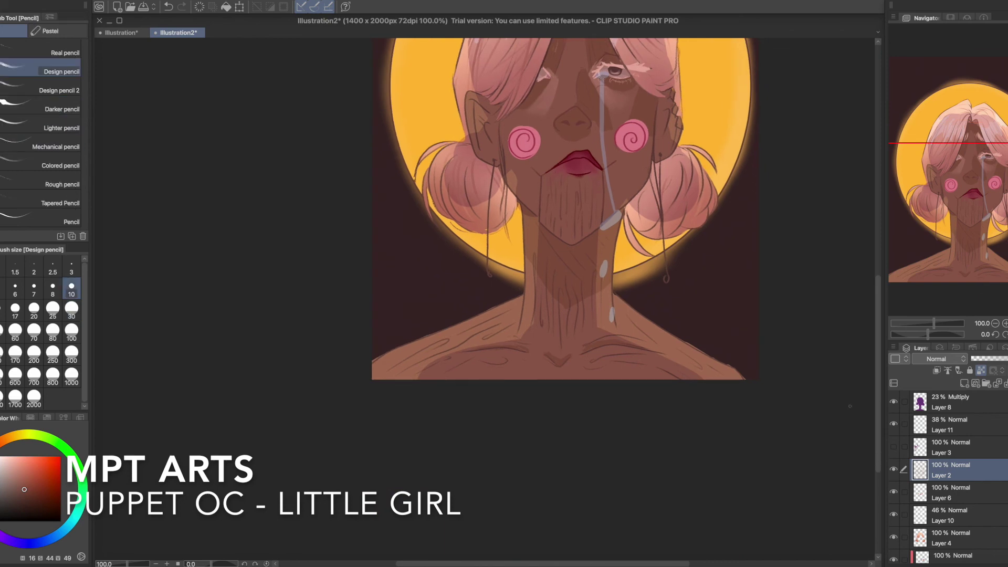
pyautogui.click(949, 401)
pyautogui.click(962, 383)
pyautogui.press('p')
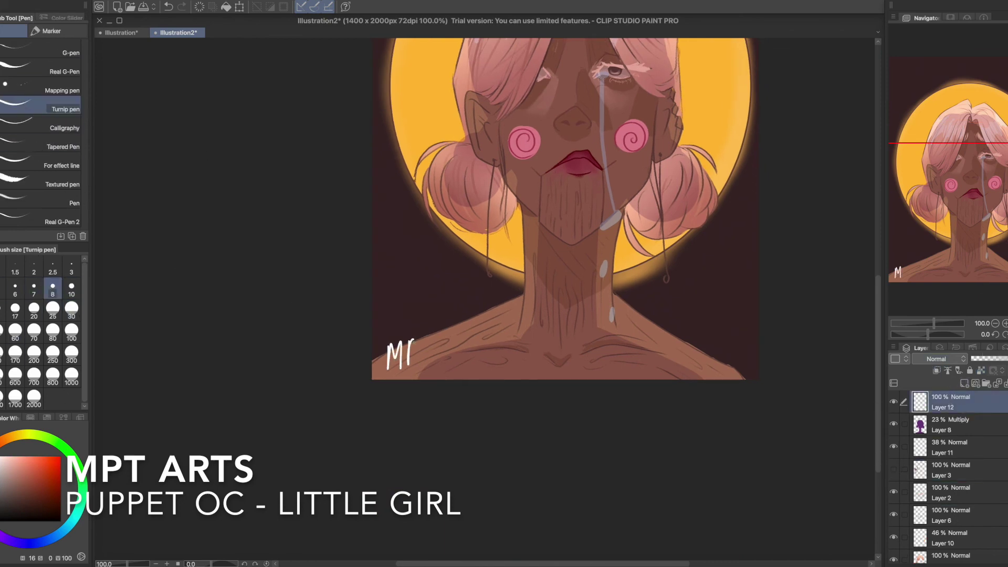
pyautogui.hotkey('ctrl', 'z')
pyautogui.moveTo(384, 339)
pyautogui.mouseDown()
pyautogui.moveTo(381, 370)
pyautogui.moveTo(418, 376)
pyautogui.moveTo(382, 371)
pyautogui.mouseUp()
pyautogui.hotkey('ctrl', 'z')
pyautogui.moveTo(383, 337); pyautogui.dragTo(399, 330)
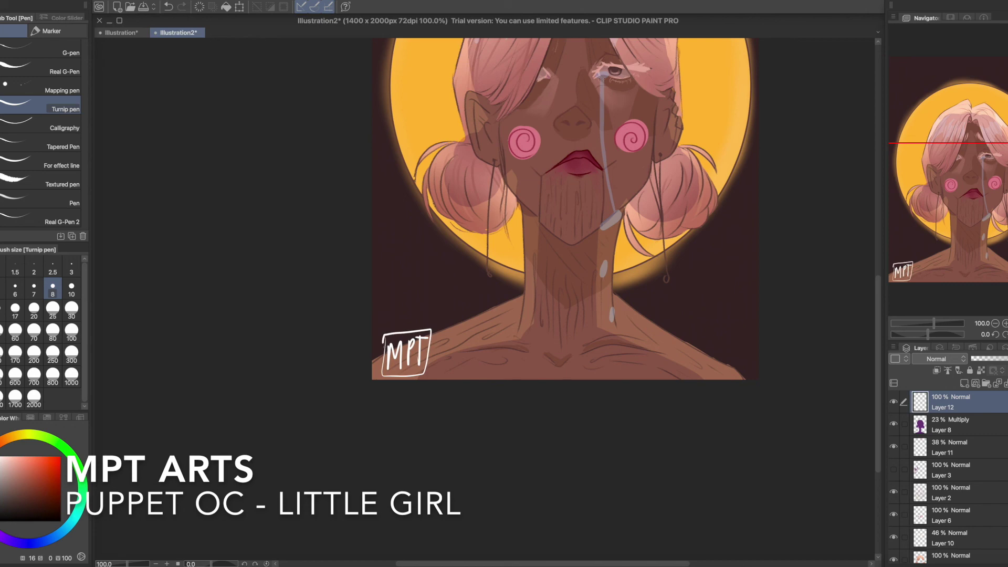
pyautogui.moveTo(940, 271); pyautogui.dragTo(949, 191)
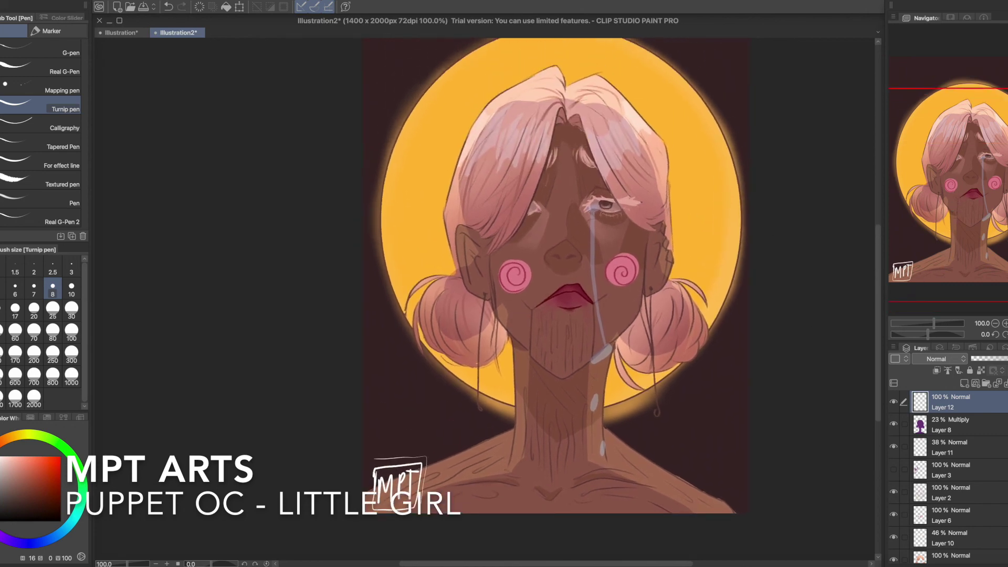
# Step: Paint white streaks across the lower face and hair on a new top layer at 19% opacity with the Turnip pen at size 80
pyautogui.click(963, 383)
pyautogui.click(53, 330)
pyautogui.moveTo(363, 328)
pyautogui.mouseDown()
pyautogui.moveTo(522, 299)
pyautogui.moveTo(753, 328)
pyautogui.mouseUp()
pyautogui.moveTo(614, 235); pyautogui.dragTo(574, 362)
pyautogui.moveTo(667, 258); pyautogui.dragTo(620, 386)
pyautogui.moveTo(983, 359); pyautogui.dragTo(982, 362)
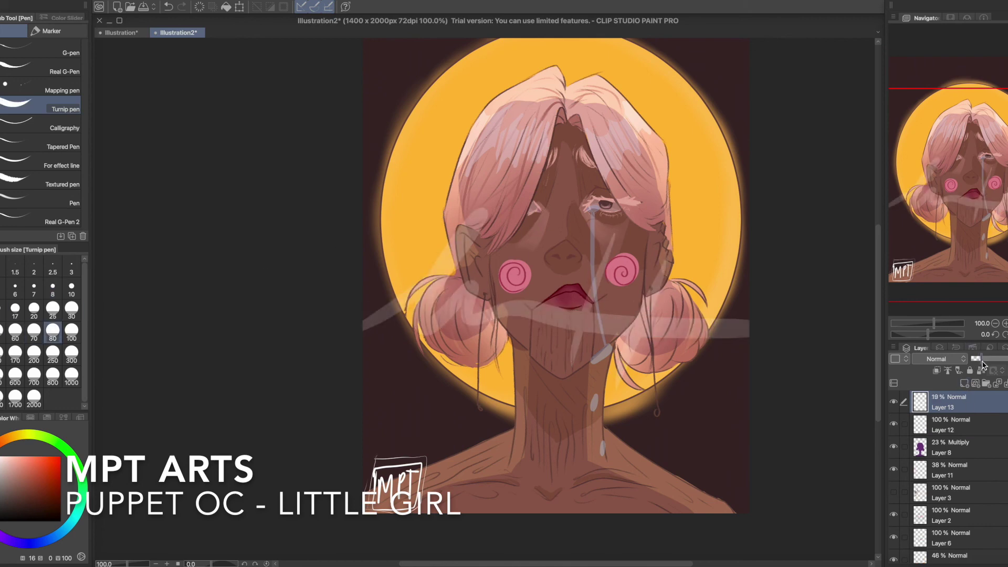
pyautogui.moveTo(994, 222); pyautogui.dragTo(964, 237)
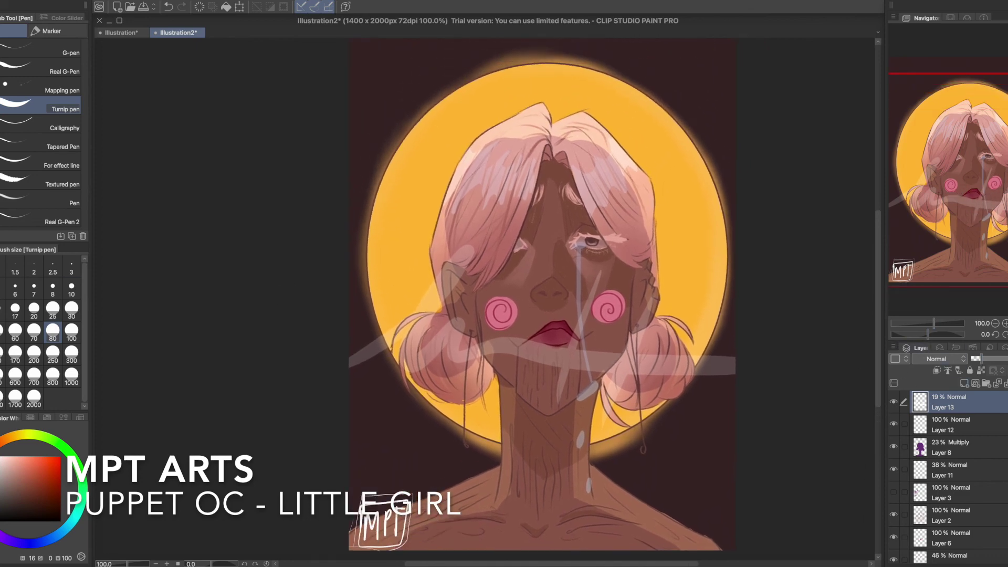
pyautogui.press('k')
pyautogui.moveTo(468, 285)
pyautogui.mouseDown()
pyautogui.moveTo(469, 357)
pyautogui.moveTo(469, 325)
pyautogui.mouseUp()
pyautogui.scroll(-1, 961, 198)
pyautogui.scroll(1, 944, 189)
pyautogui.moveTo(960, 198)
pyautogui.mouseDown()
pyautogui.moveTo(960, 190)
pyautogui.moveTo(956, 204)
pyautogui.mouseUp()
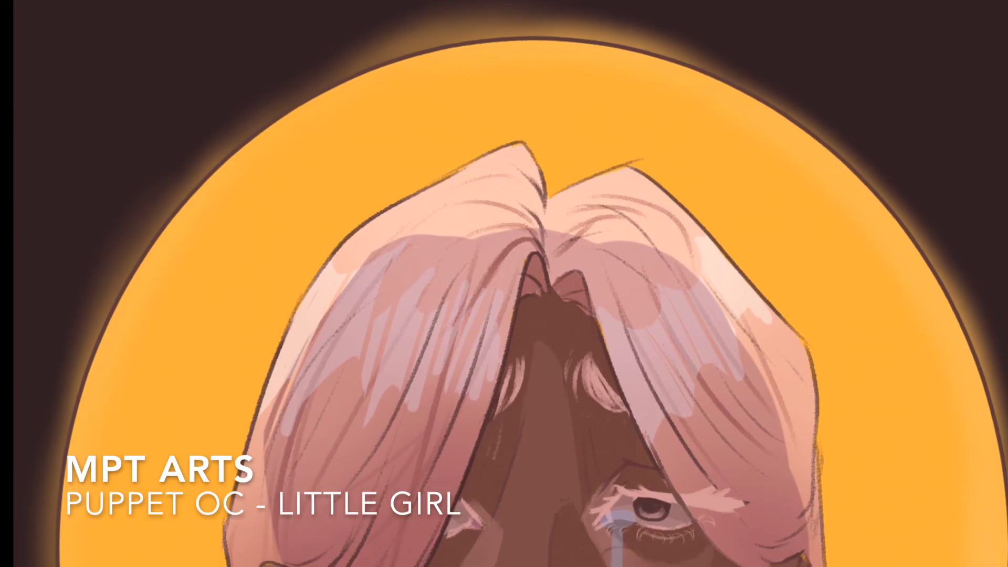